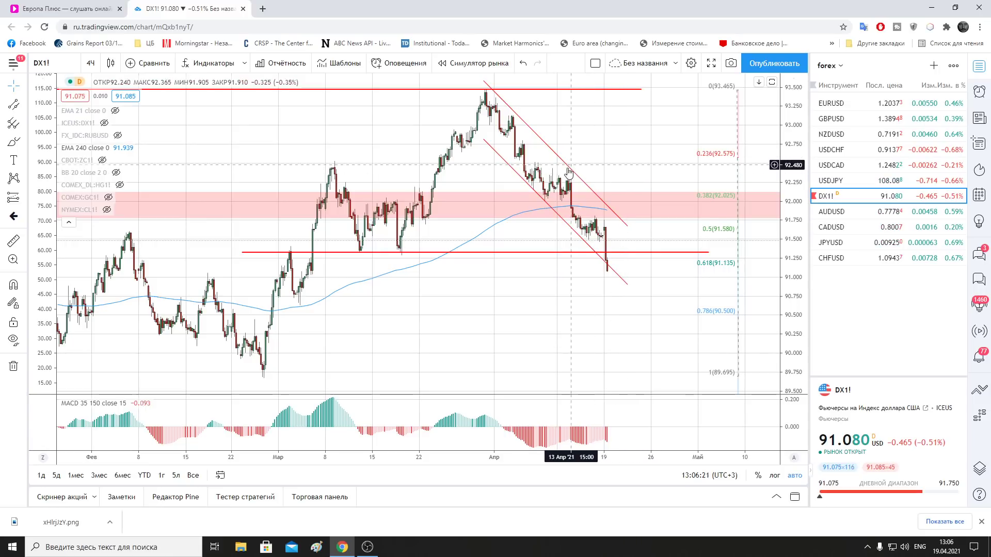
Drag the DX1! falling channel's upper line a few pixels lower, then deselect it
left_click(555, 154)
left_click_drag(555, 154, 555, 157)
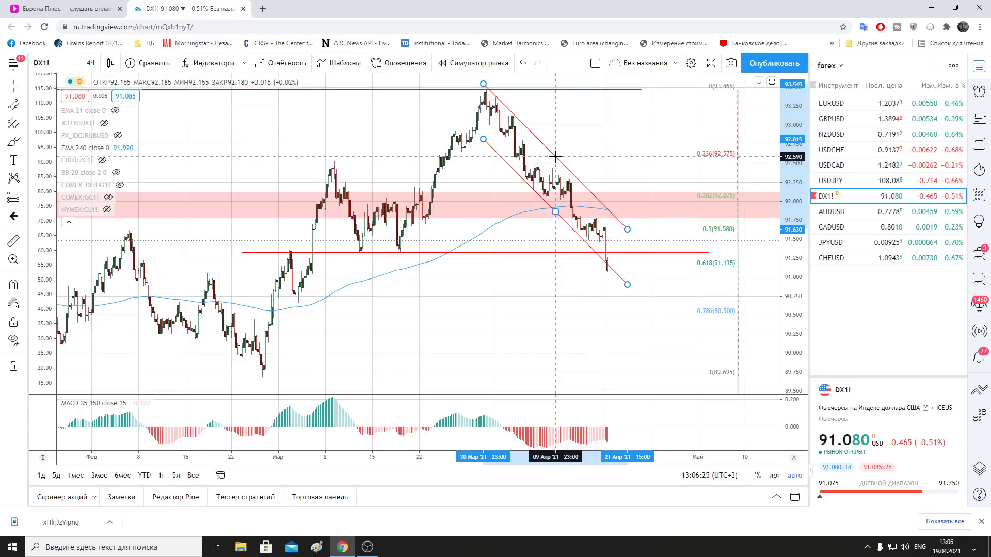
left_click(593, 137)
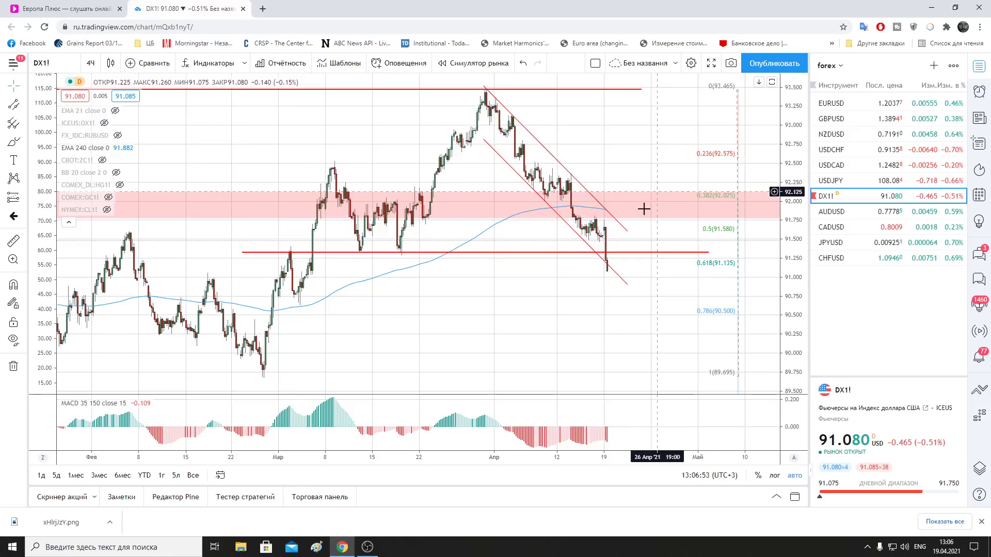
scroll(370, 199, "down", 3)
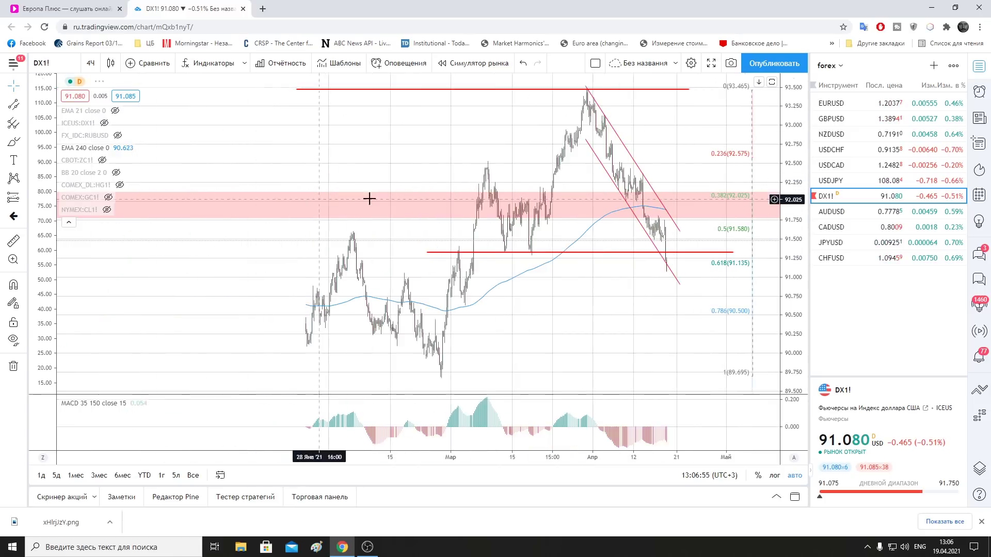
scroll(369, 200, "down", 3)
scroll(618, 288, "down", 4)
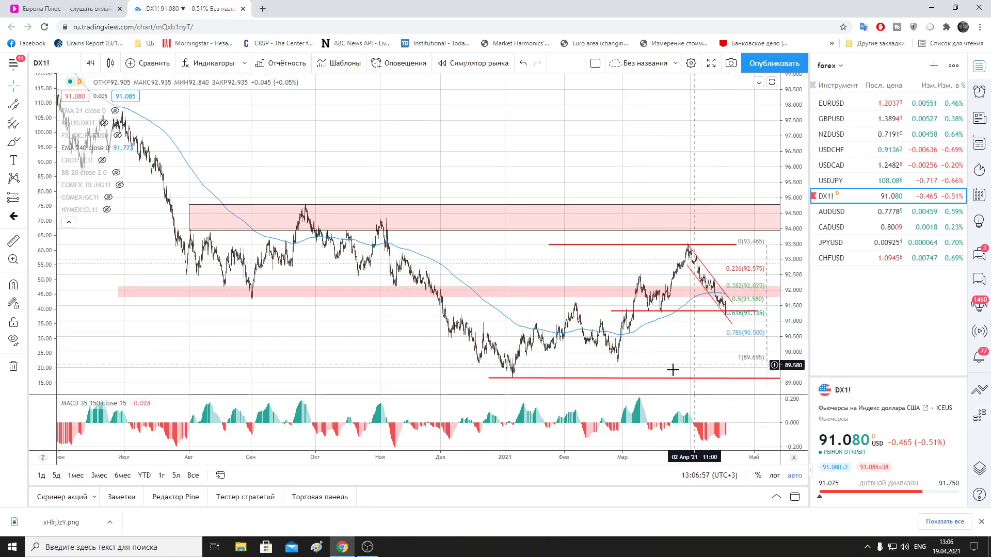
scroll(679, 351, "up", 1)
scroll(679, 351, "up", 1)
scroll(680, 353, "up", 1)
scroll(680, 353, "up", 1)
scroll(680, 354, "up", 2)
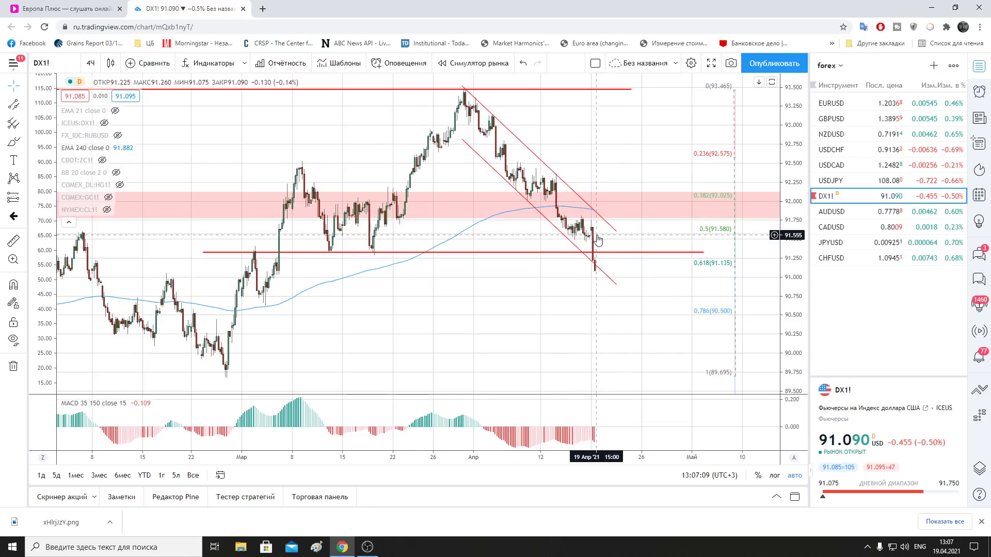
left_click_drag(505, 289, 351, 288)
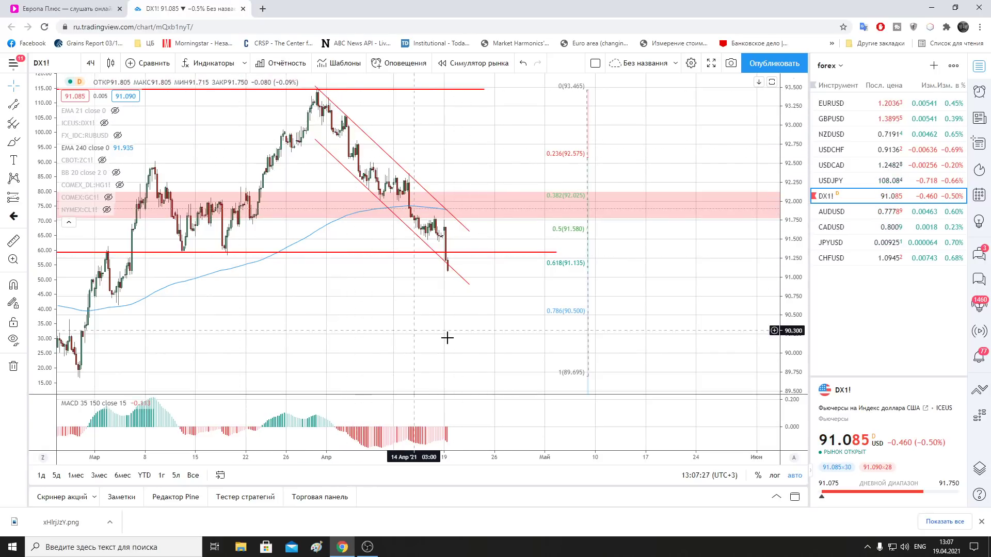
scroll(478, 339, "down", 3)
scroll(510, 339, "down", 2)
scroll(559, 327, "up", 2)
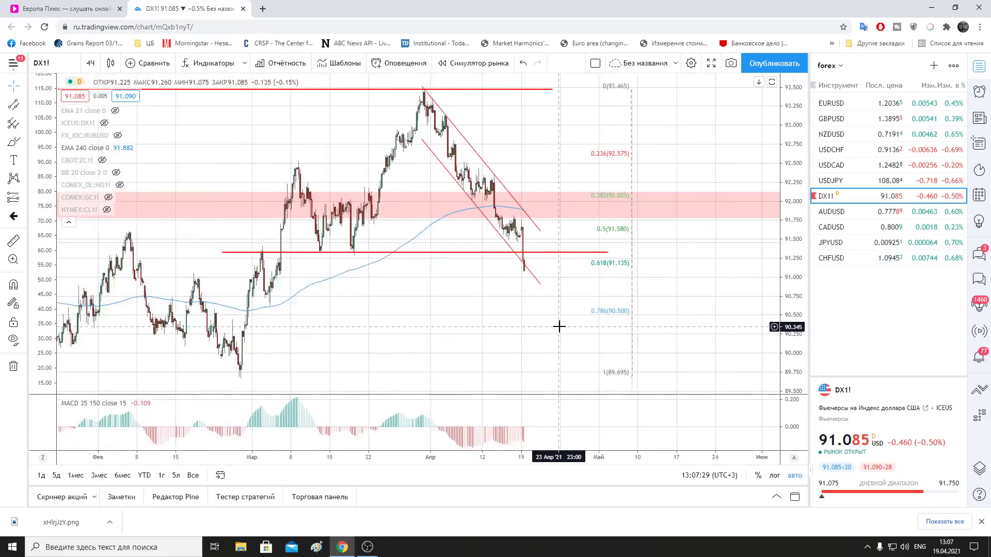
scroll(416, 335, "up", 2)
scroll(353, 327, "up", 1)
left_click_drag(353, 327, 555, 307)
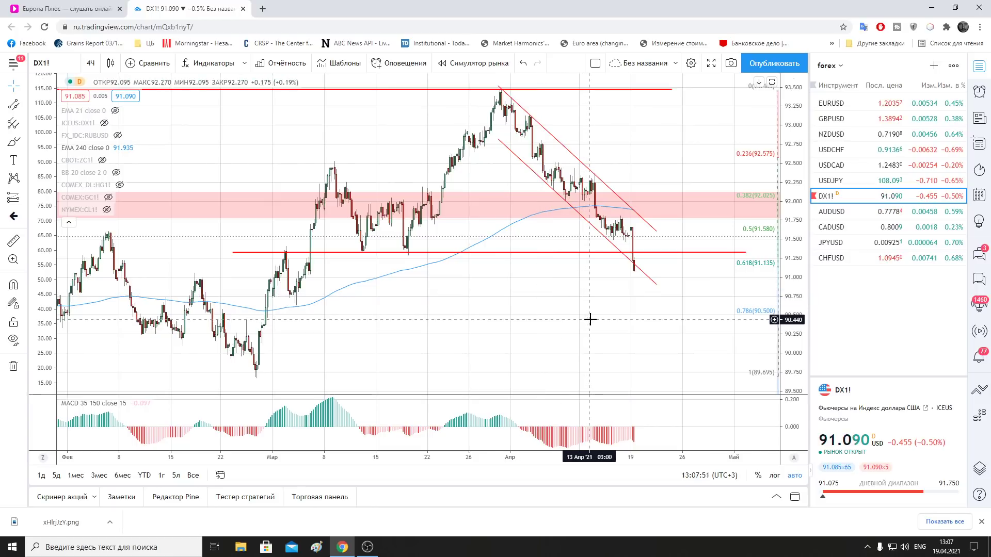
scroll(602, 313, "down", 2)
scroll(620, 312, "down", 1)
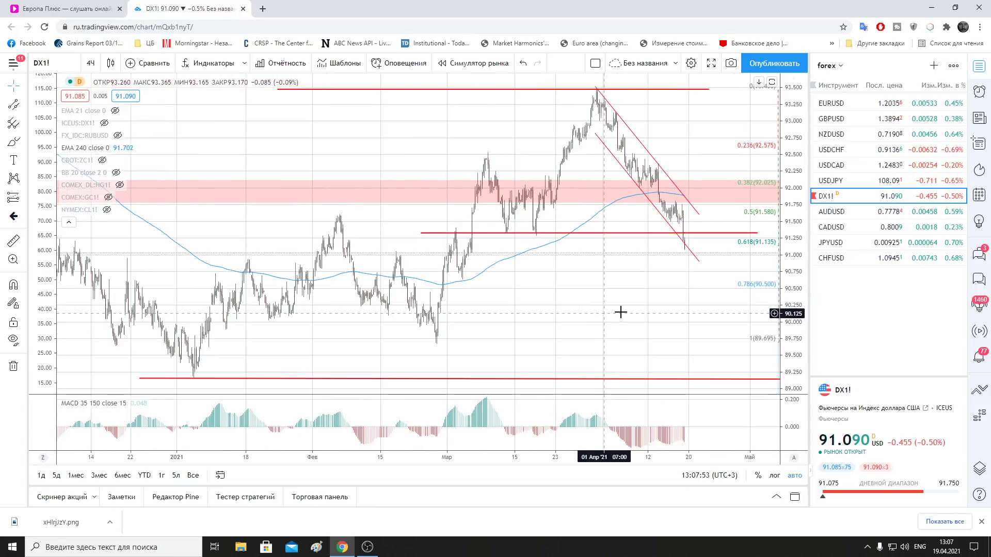
scroll(637, 298, "up", 1)
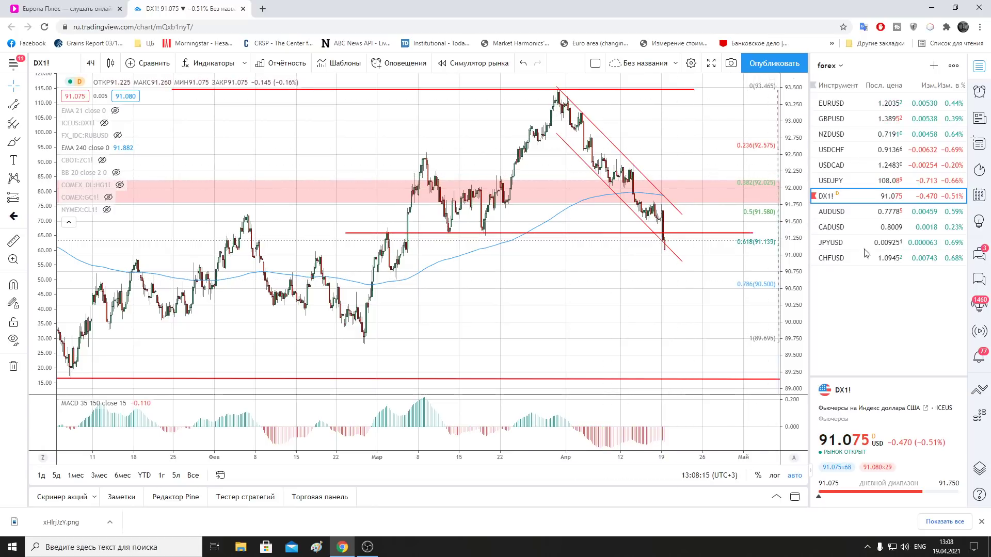
On EURUSD, draw a falling trend line from the January high to the lower right
left_click(845, 102)
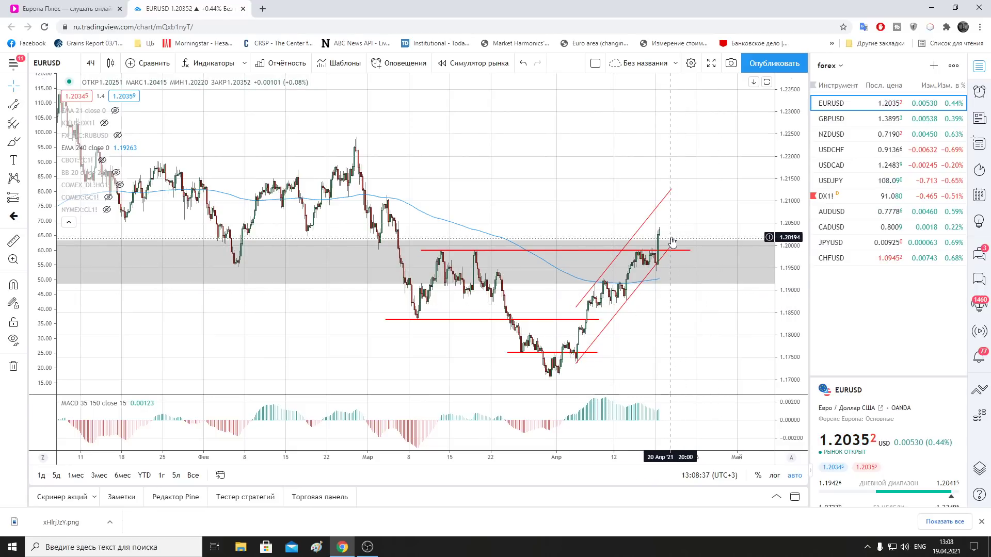
scroll(520, 257, "down", 1)
scroll(519, 257, "down", 2)
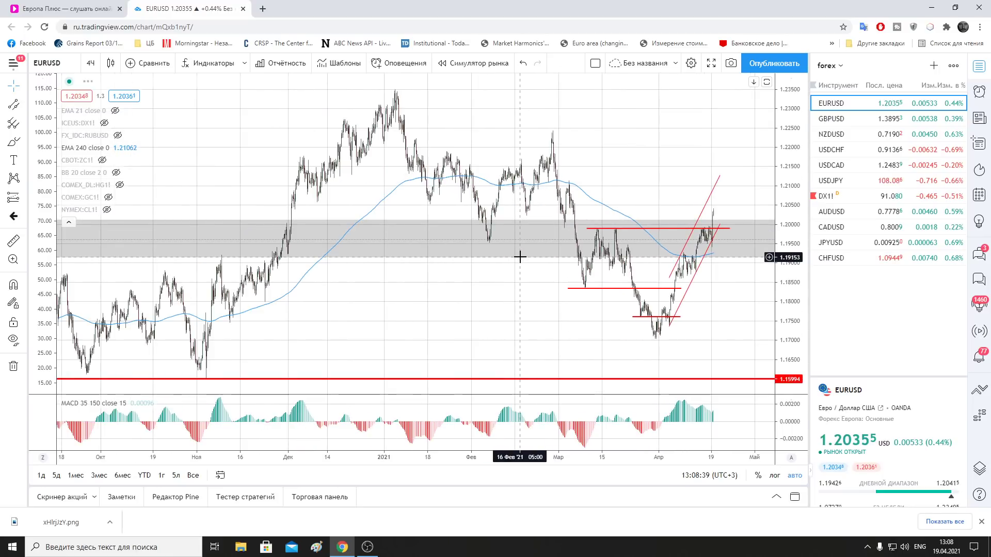
left_click(24, 108)
left_click(62, 103)
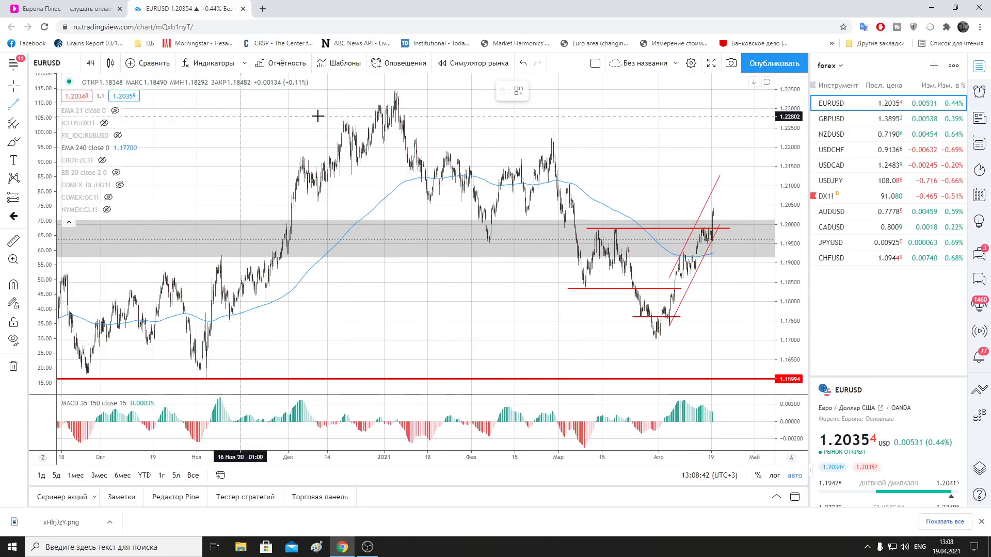
left_click(389, 88)
left_click(740, 180)
Zoom the view and switch the chart to GBPUSD
scroll(741, 292, "up", 3)
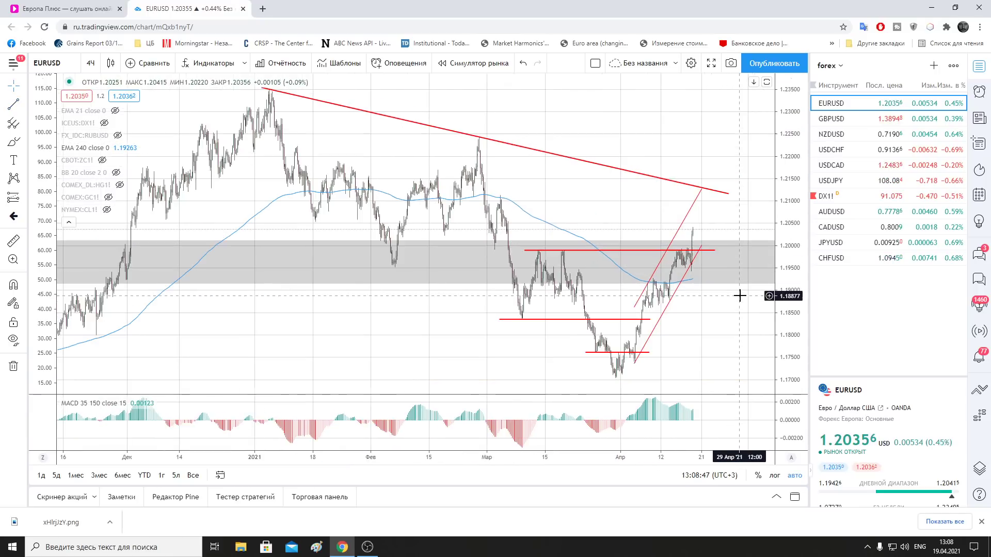
scroll(739, 295, "up", 2)
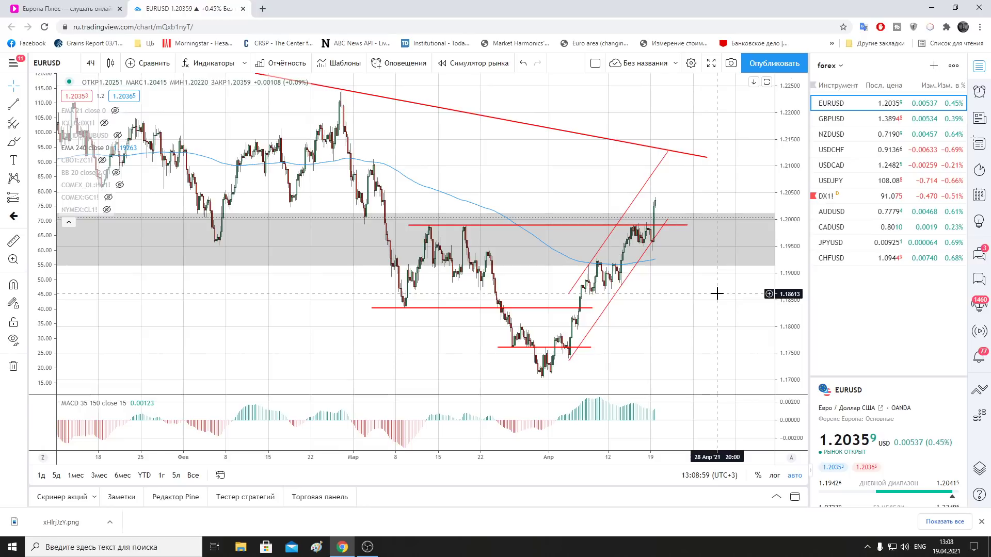
left_click(840, 124)
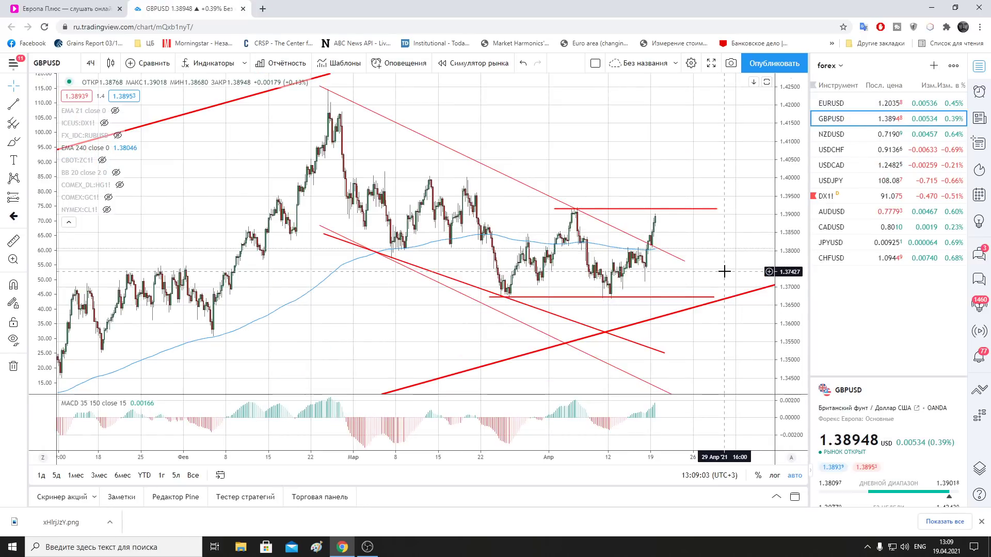
Draw a small test parallel channel from the mid-April low, then delete it
left_click(22, 105)
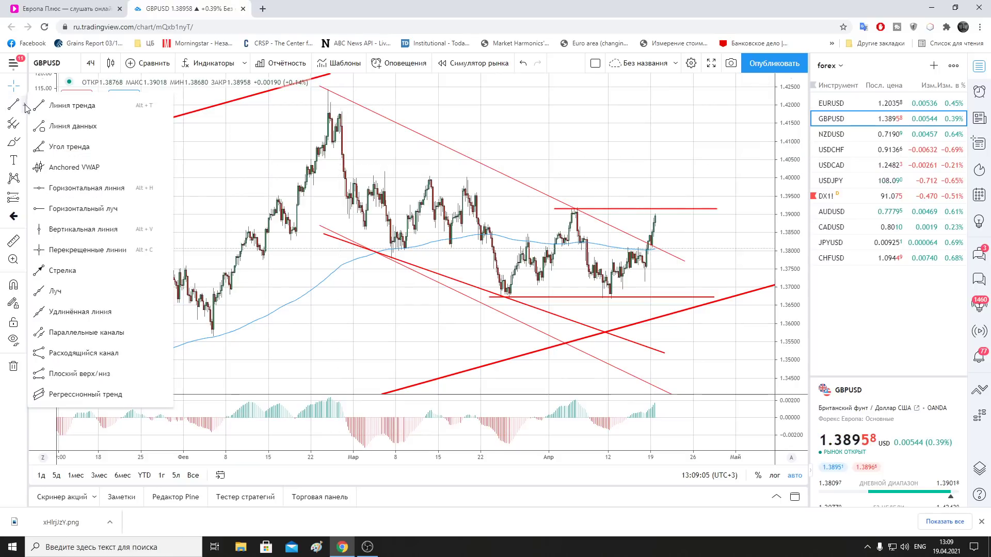
left_click(80, 312)
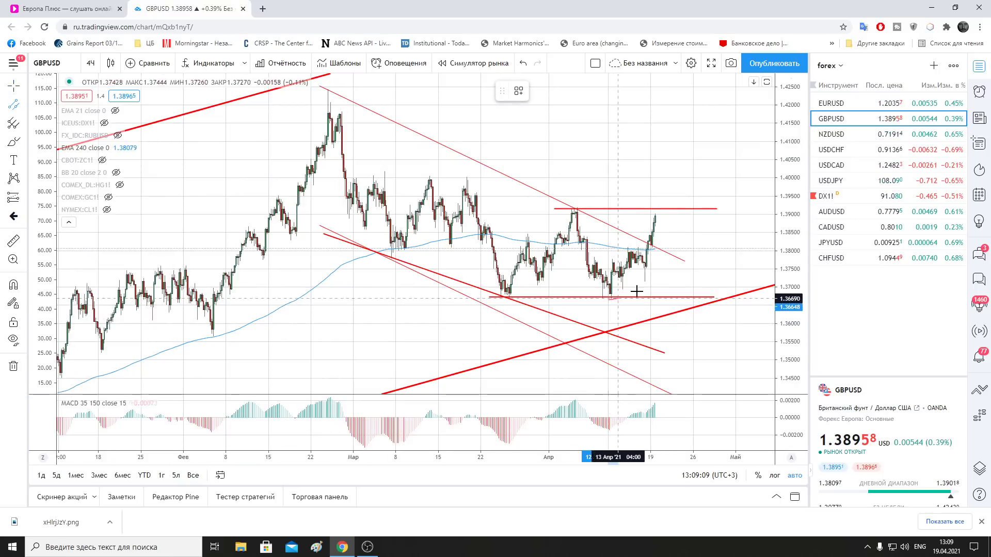
left_click(610, 299)
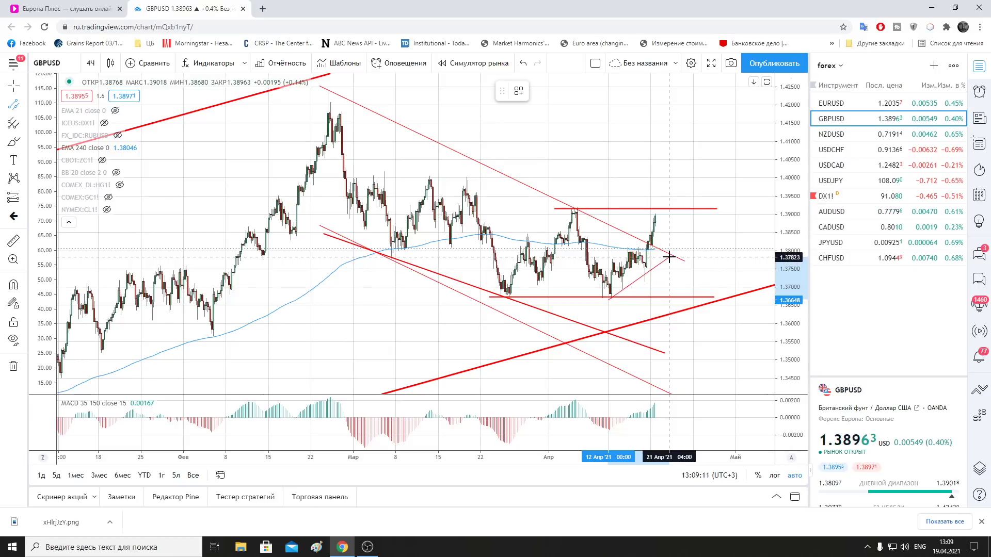
left_click(669, 257)
left_click(651, 230)
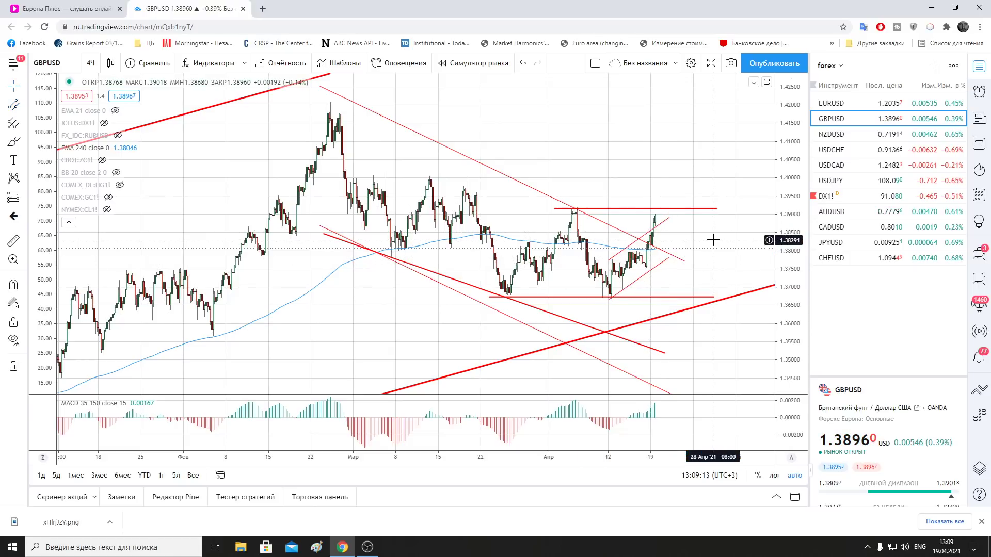
left_click(669, 219)
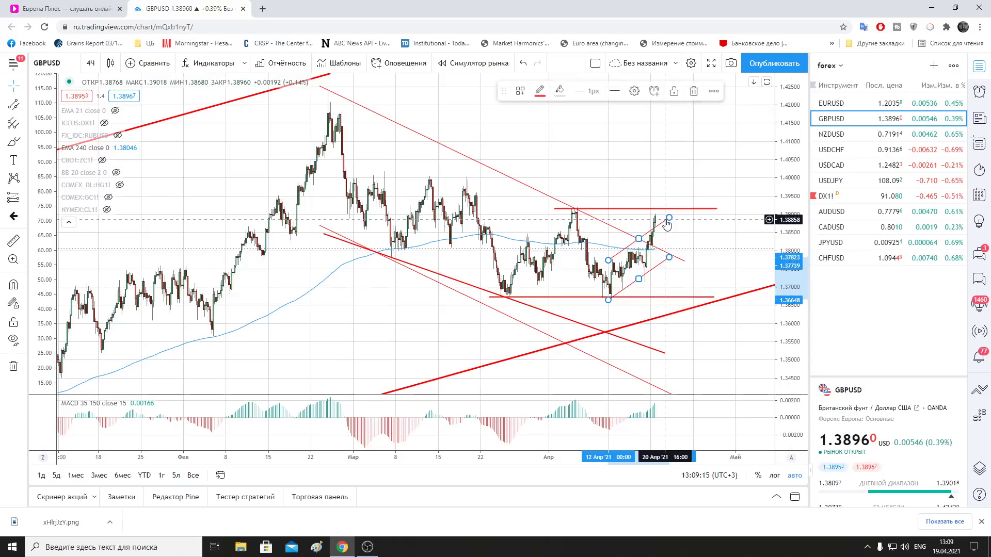
key("Delete")
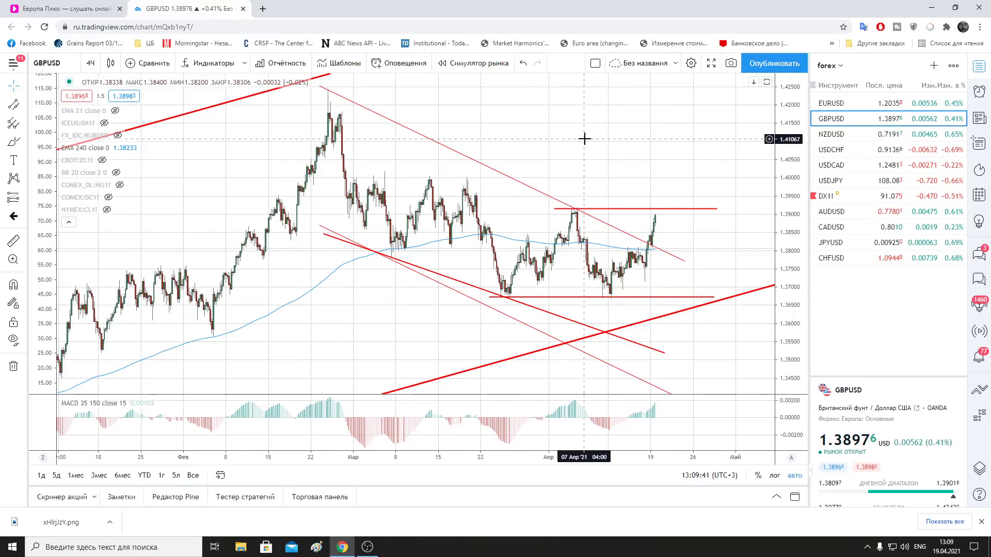
Delete the large falling channel from the GBPUSD chart
scroll(585, 138, "up", 2)
scroll(584, 138, "up", 1)
scroll(584, 139, "up", 2)
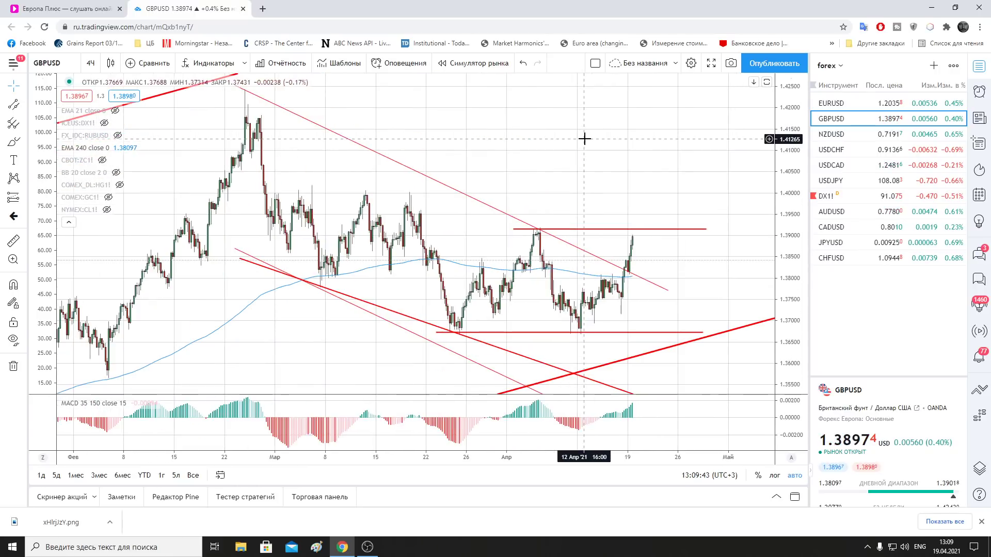
left_click(494, 210)
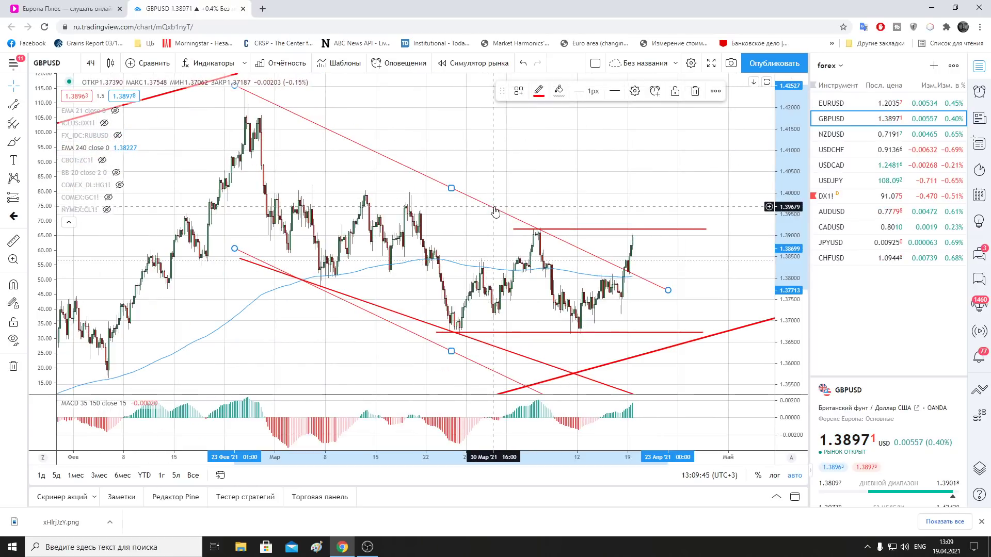
key("Delete")
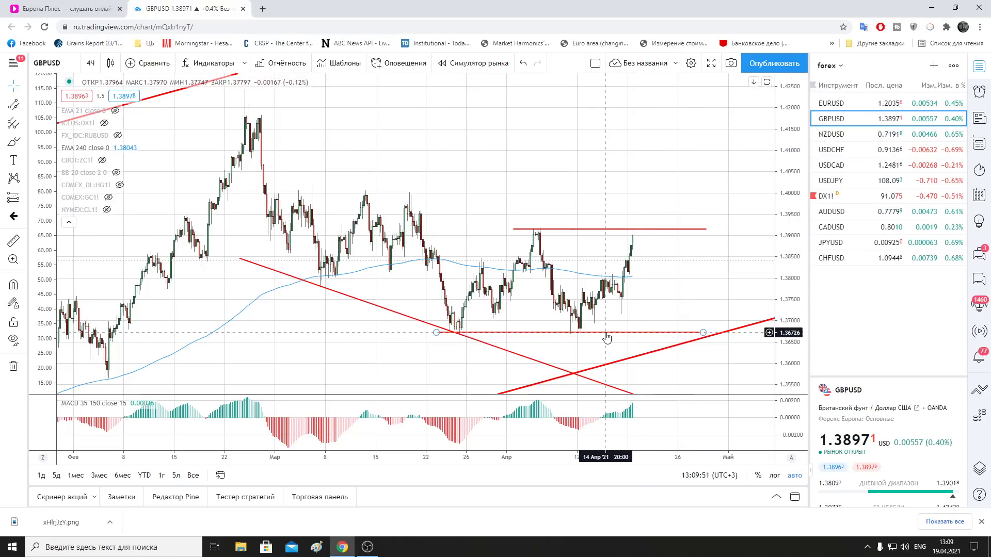
Delete the falling red trend line, keeping the horizontal levels and rising lines
scroll(666, 276, "down", 3)
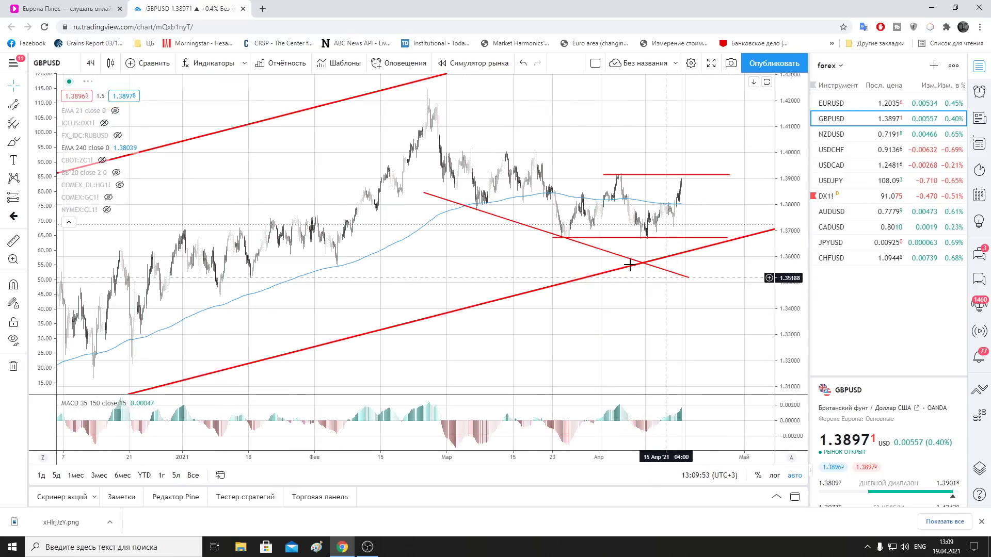
left_click(590, 250)
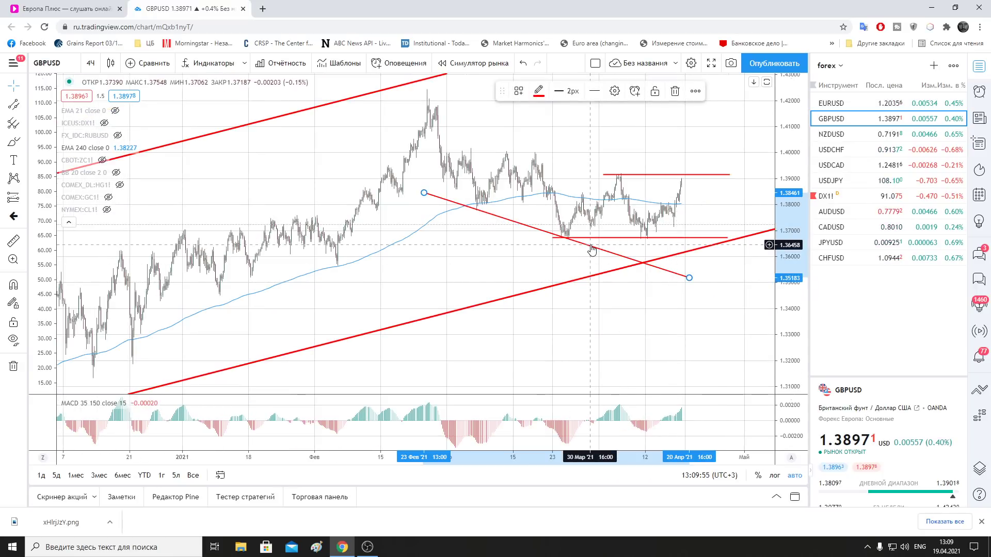
key("Delete")
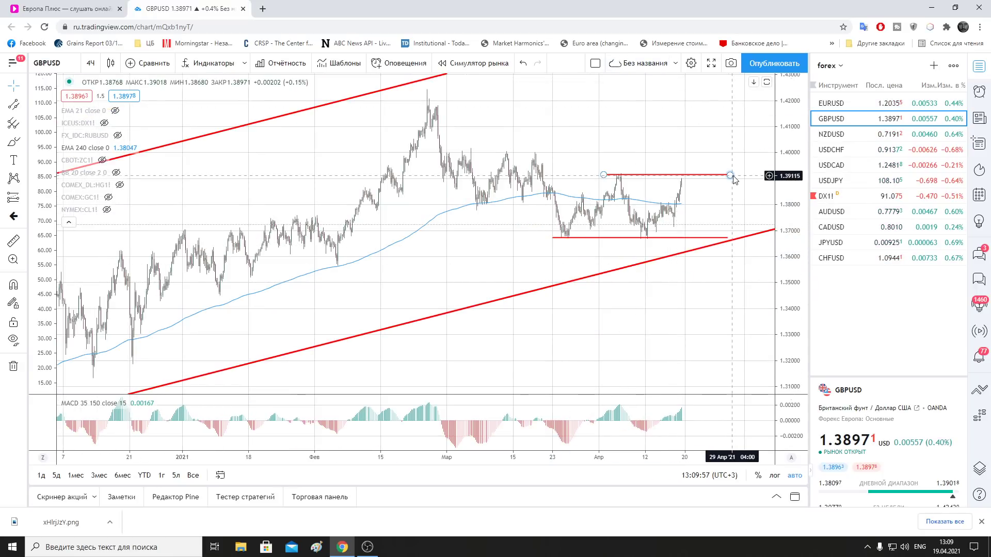
scroll(748, 221, "up", 2)
scroll(753, 230, "up", 2)
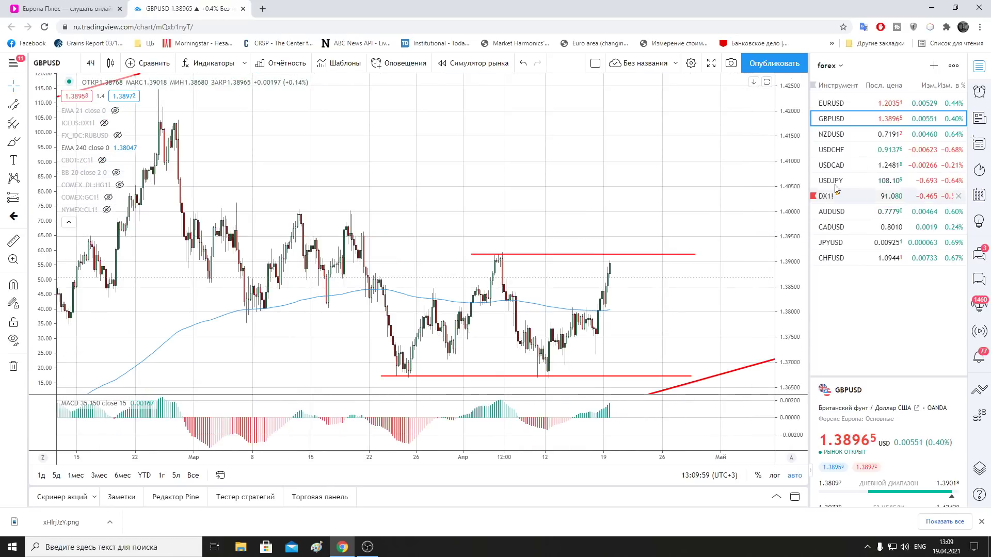
On AUDUSD, refit the channel from the mid-April low steeply along the rally
left_click(831, 211)
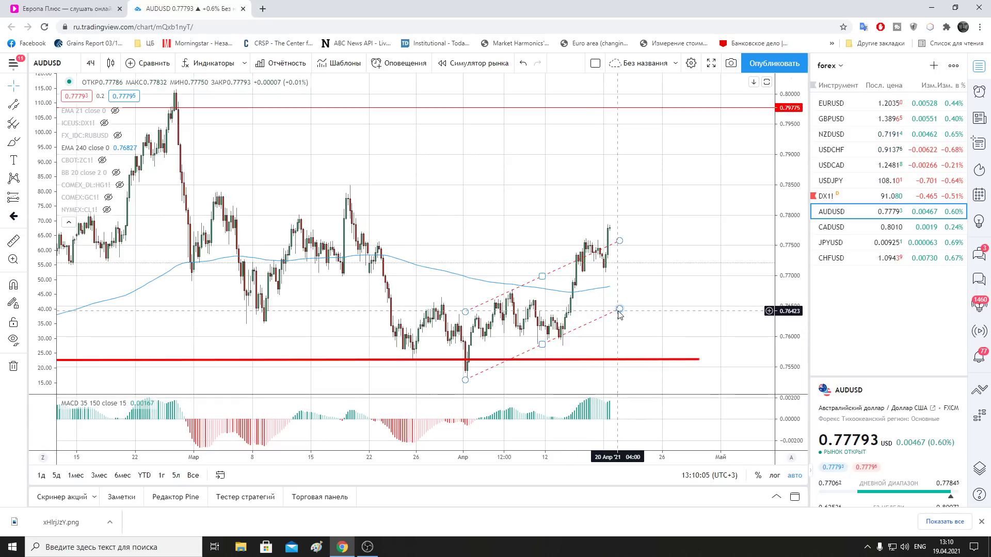
left_click_drag(619, 310, 625, 322)
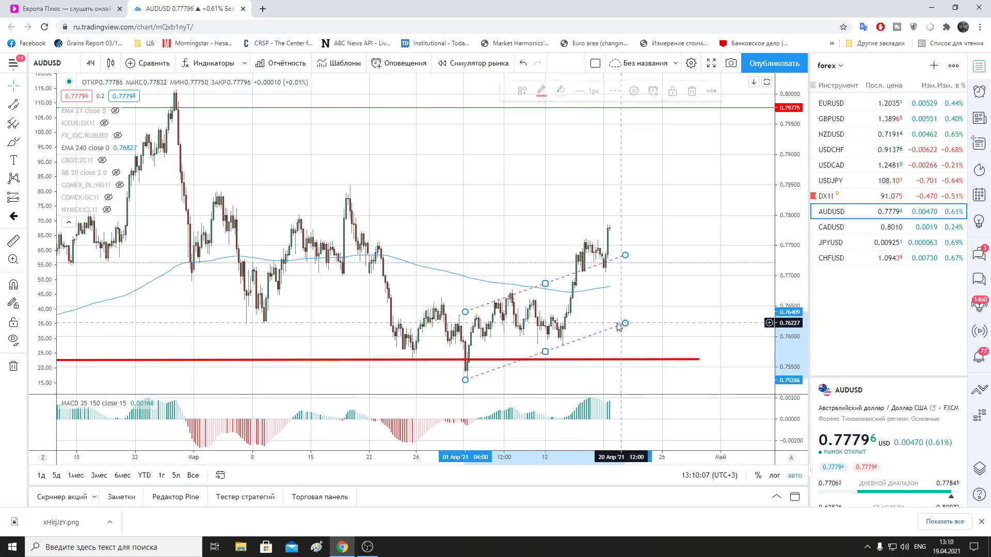
left_click_drag(545, 284, 545, 278)
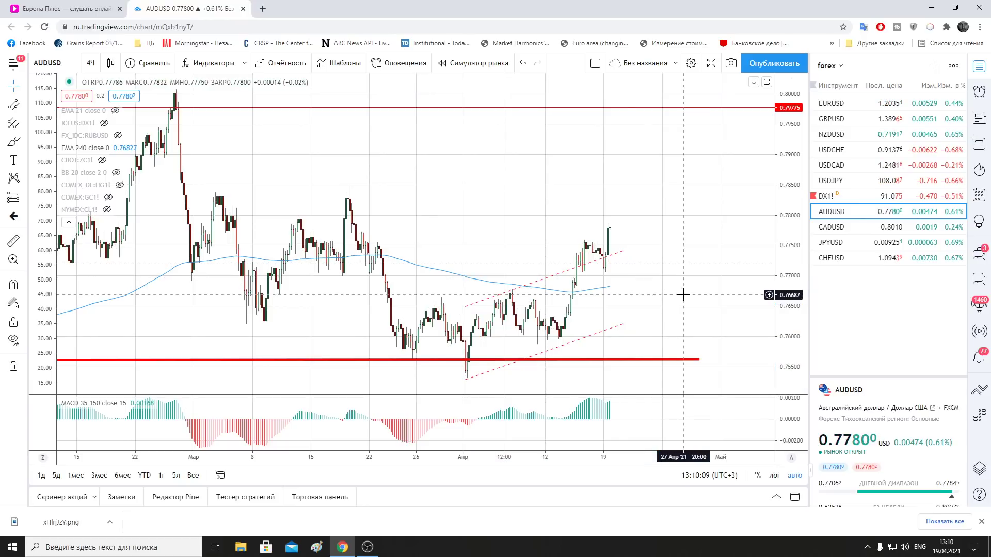
left_click_drag(465, 381, 553, 351)
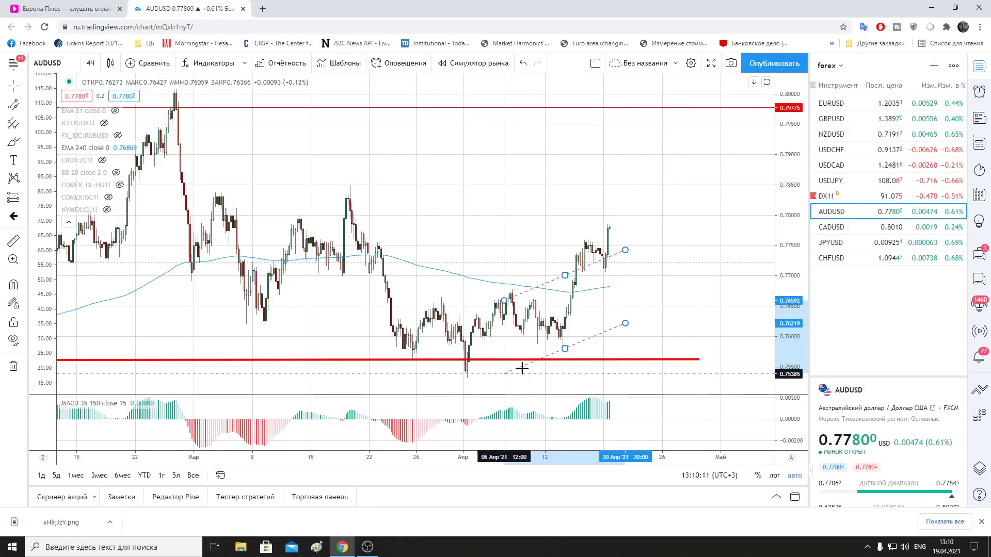
mouse_move(625, 324)
left_mouse_down()
mouse_move(631, 234)
mouse_move(593, 229)
left_mouse_up()
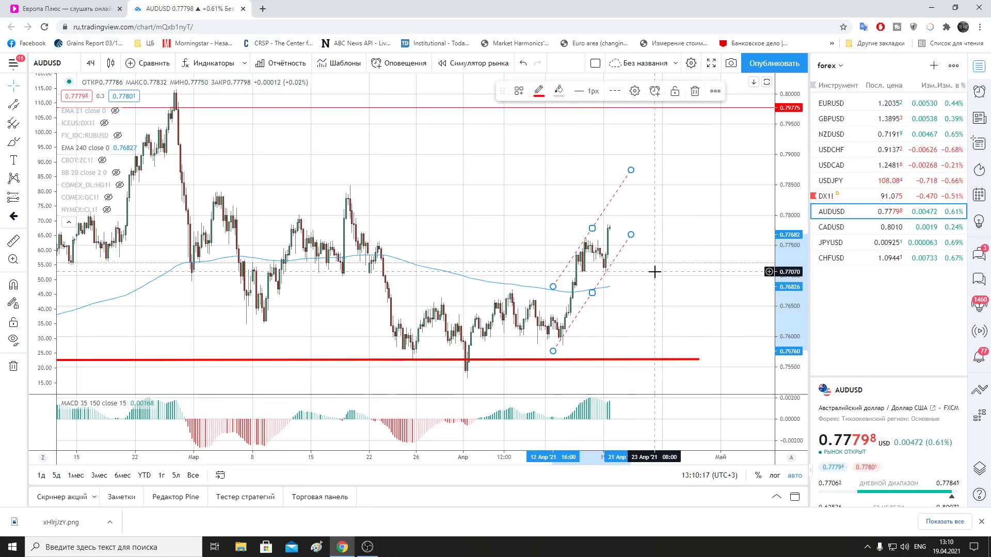
left_click_drag(552, 351, 557, 355)
mouse_move(632, 236)
left_mouse_down()
mouse_move(633, 226)
mouse_move(594, 221)
left_mouse_up()
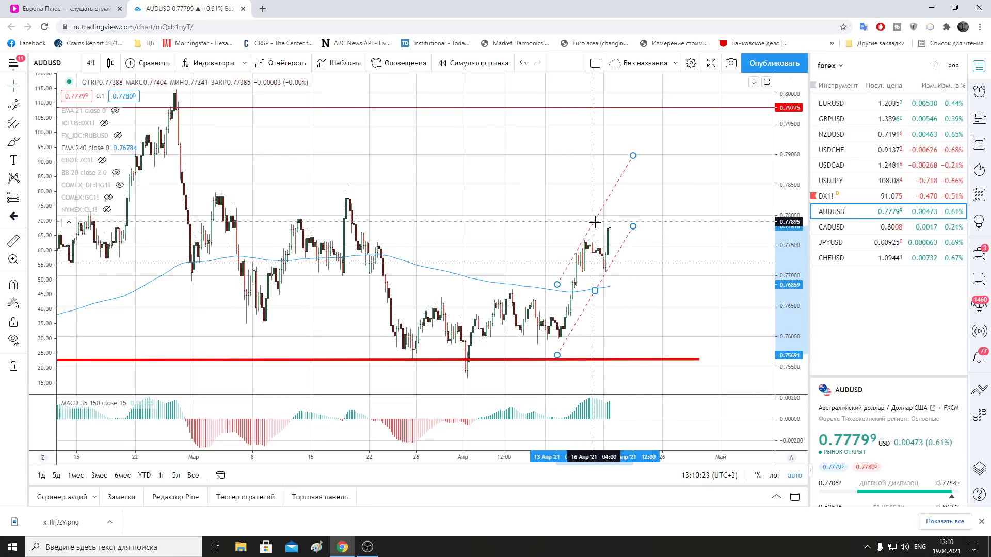
Change the AUDUSD channel's lines from dashed to solid
left_click(616, 91)
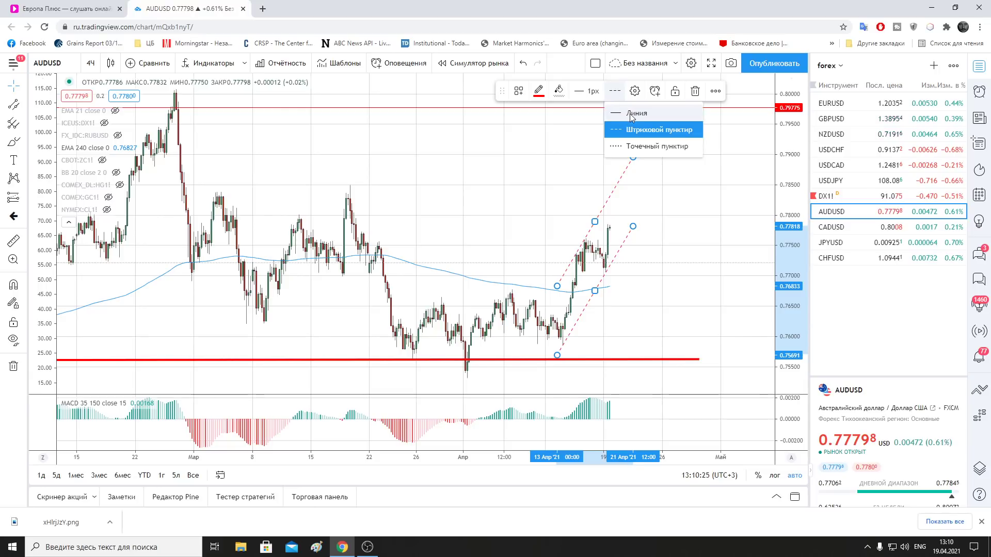
left_click(636, 113)
left_click(683, 289)
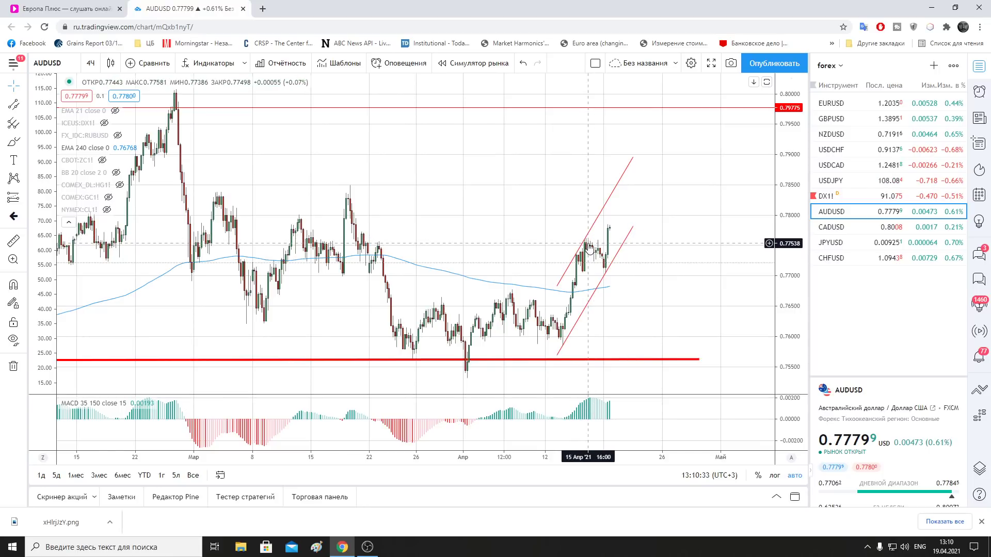
left_click(584, 247)
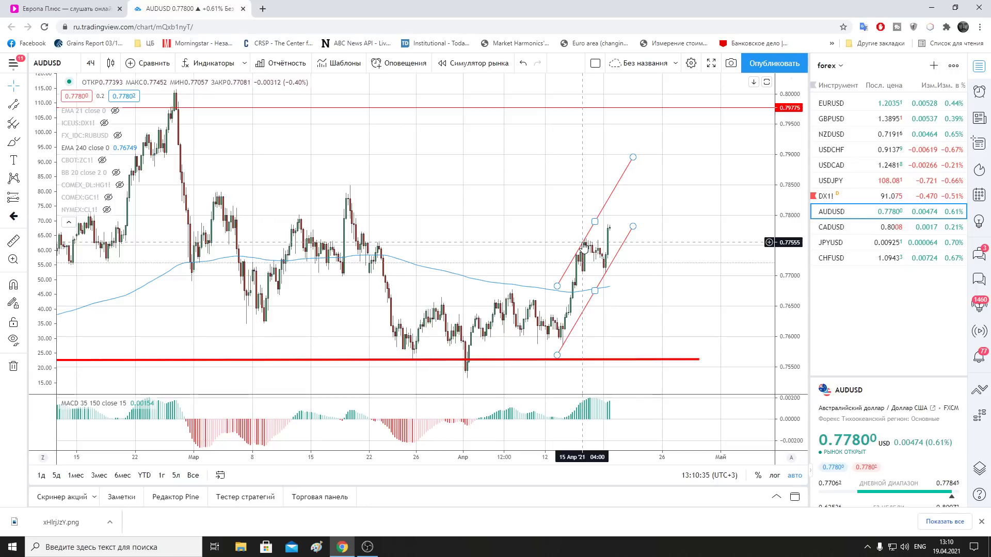
left_click(636, 214)
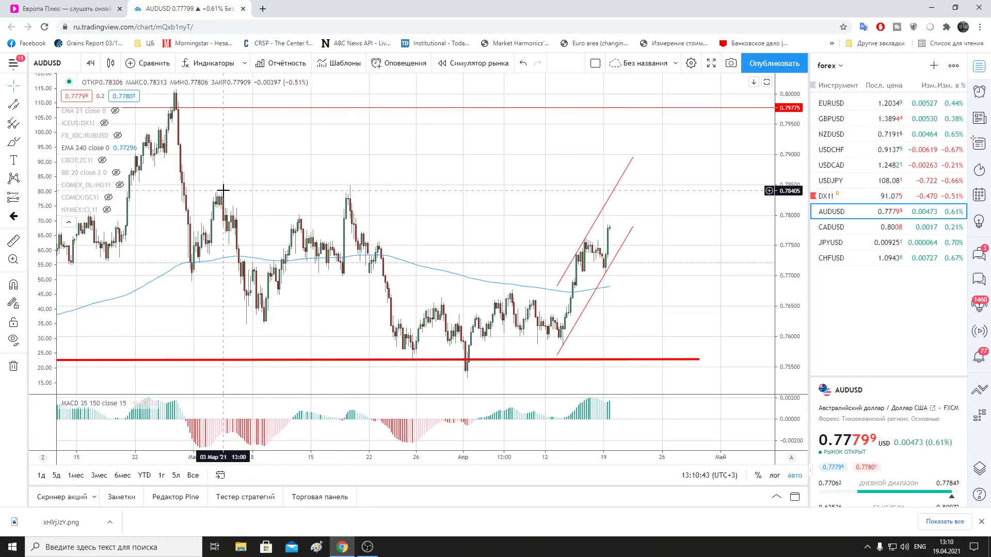
Add a horizontal level at 0.78380 near the March highs, then switch to NZDUSD
left_click(23, 109)
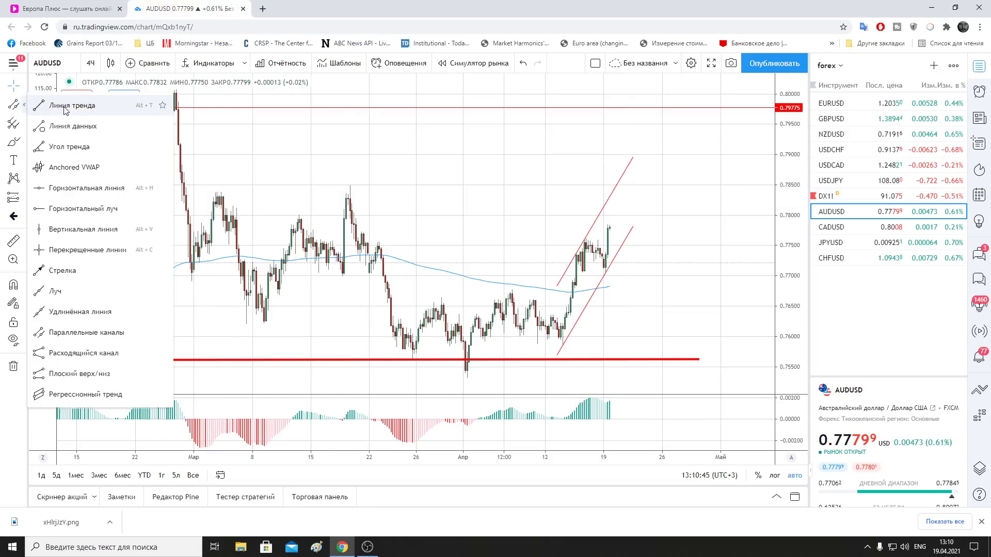
left_click(62, 187)
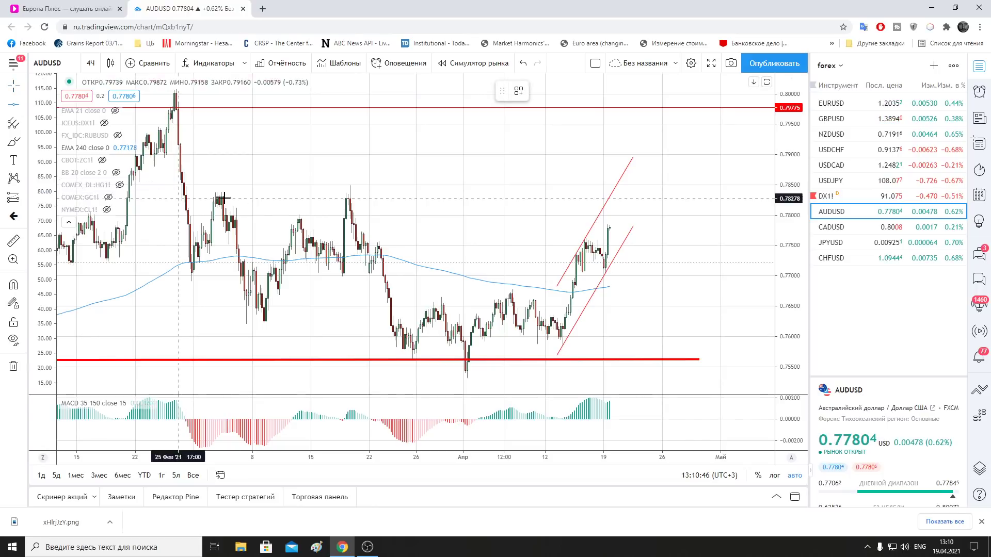
left_click(263, 192)
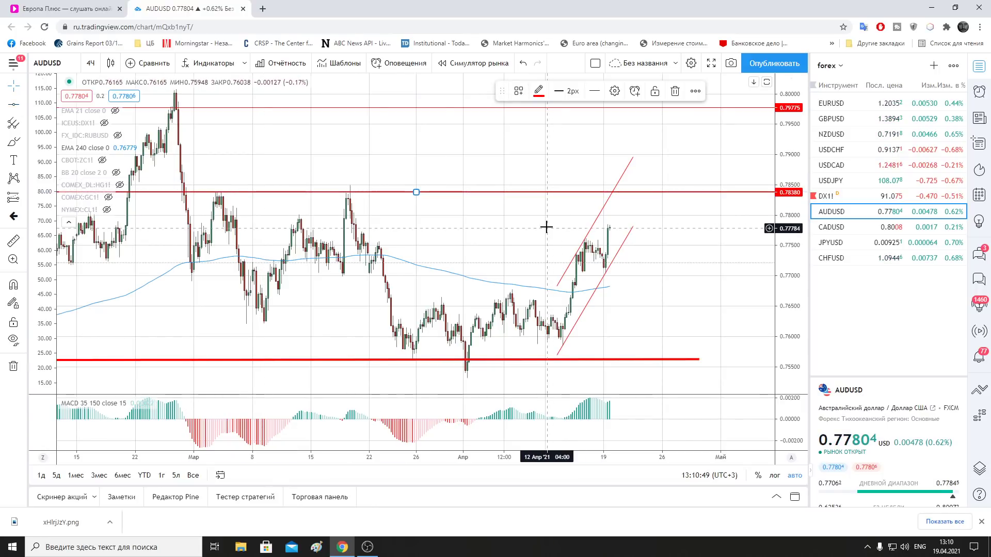
scroll(545, 227, "down", 2)
scroll(547, 232, "down", 3)
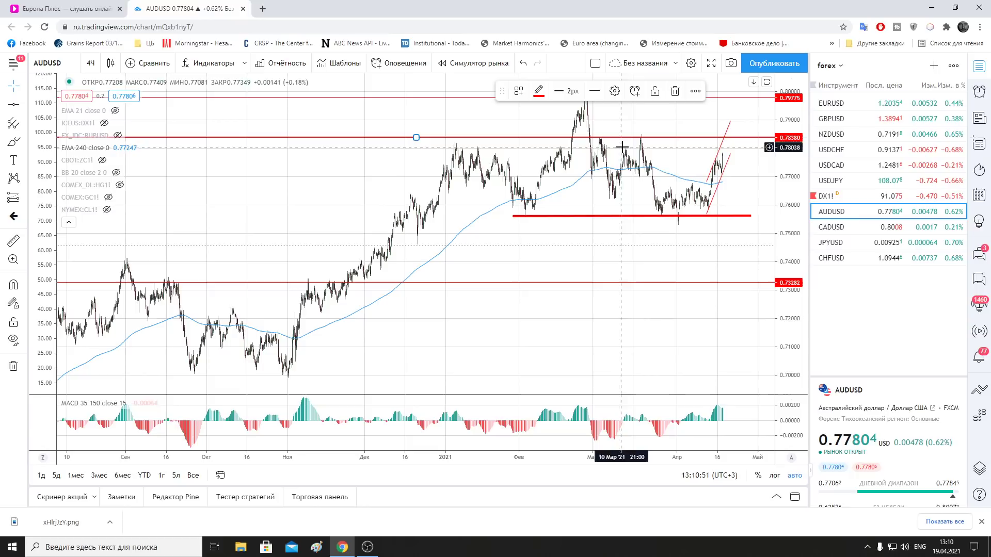
scroll(620, 207, "up", 1)
scroll(636, 197, "up", 2)
scroll(636, 196, "up", 2)
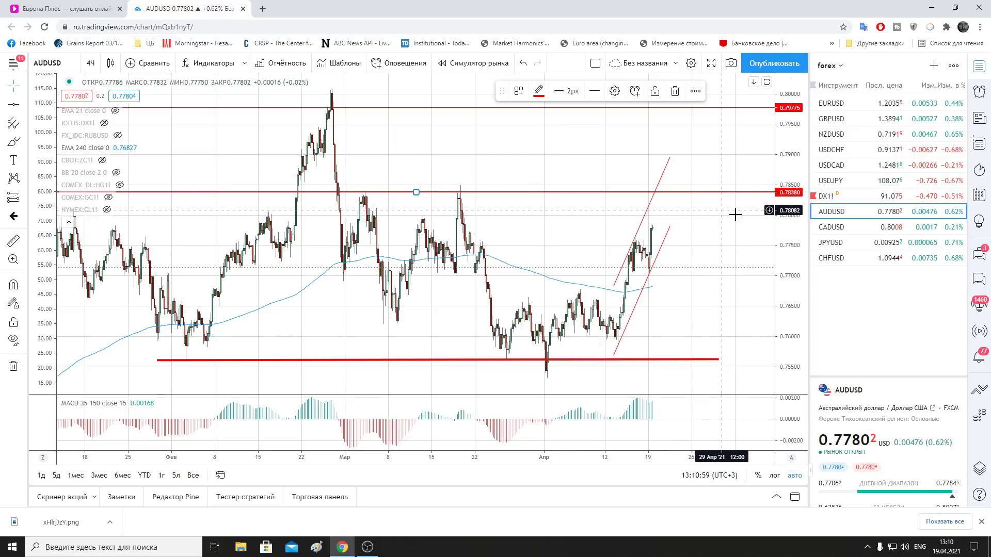
left_click(699, 159)
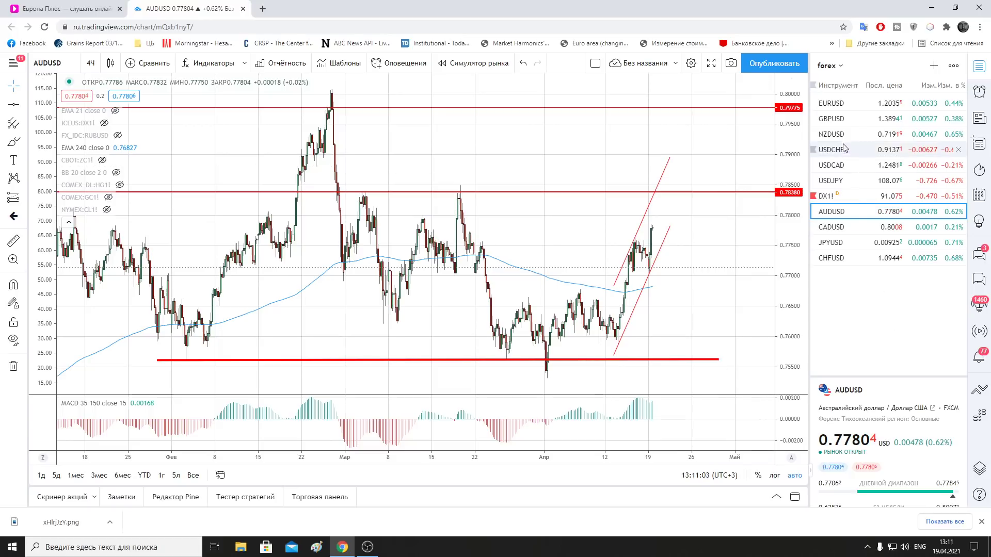
left_click(878, 134)
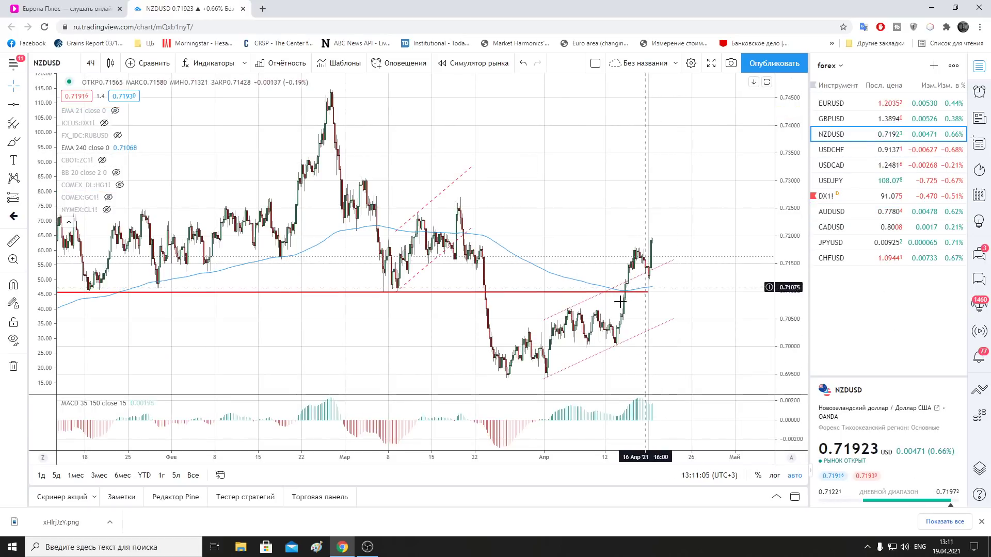
Move the pink channel's anchors to follow NZDUSD's steep mid-April rise
mouse_move(544, 379)
left_mouse_down()
mouse_move(613, 363)
mouse_move(613, 349)
left_mouse_up()
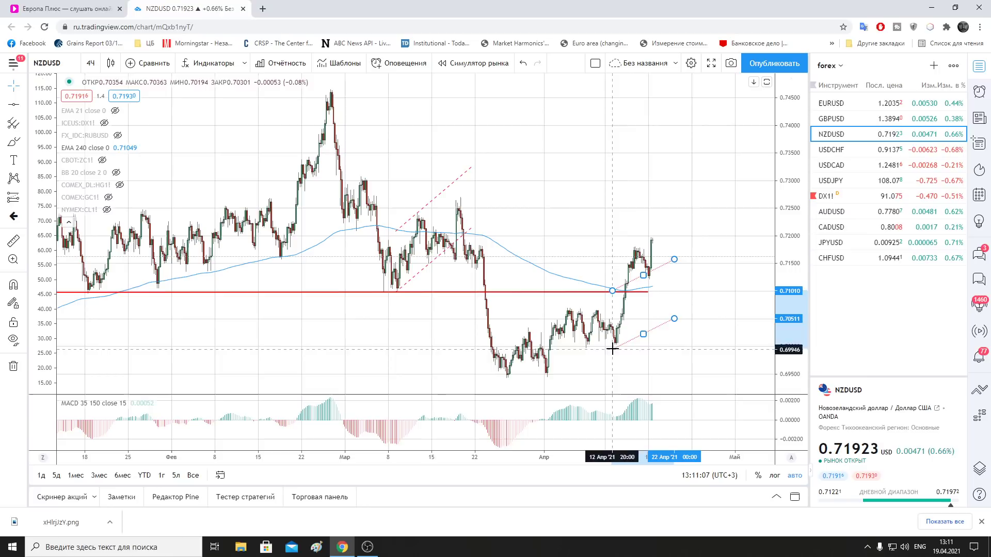
left_click_drag(674, 318, 665, 249)
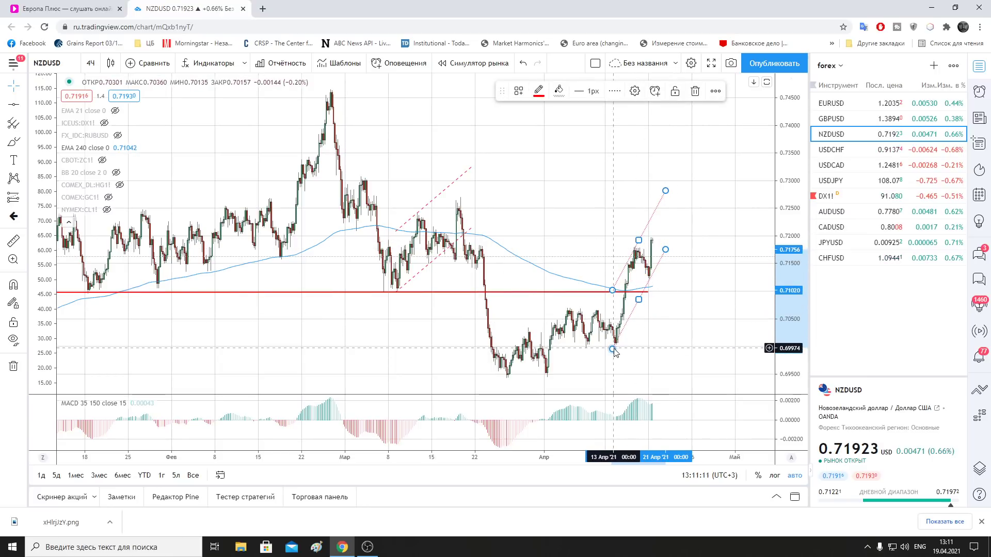
left_click_drag(613, 349, 615, 350)
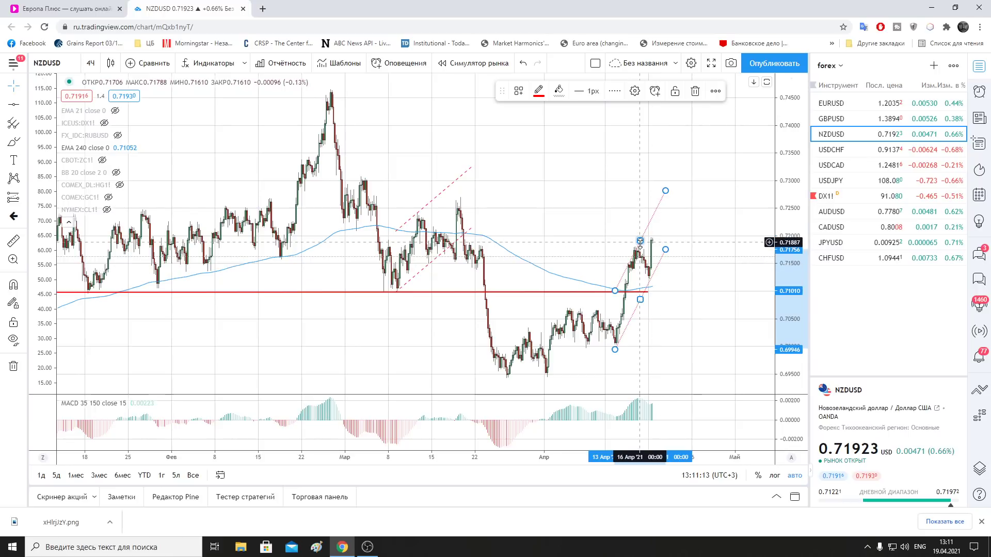
left_click_drag(640, 242, 640, 240)
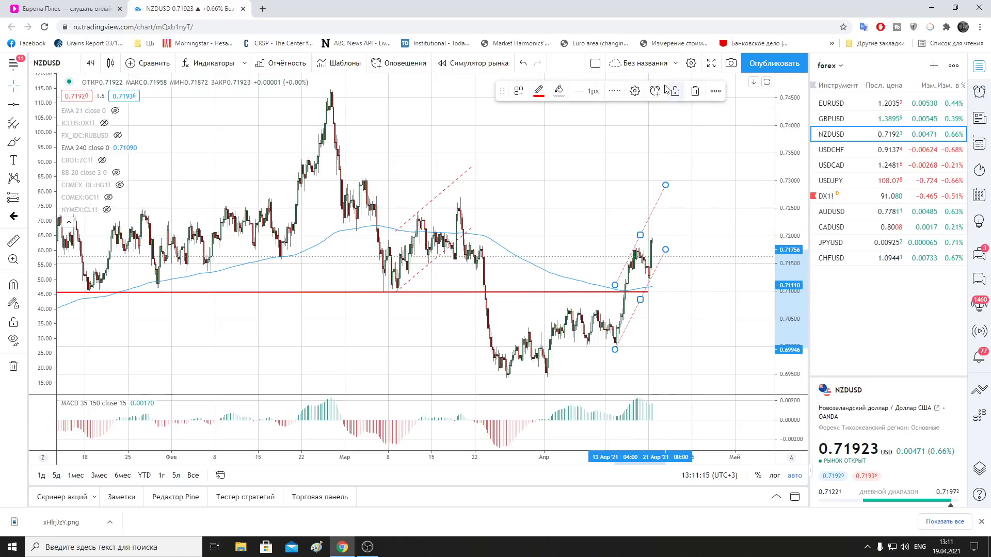
Make the channel lines solid and delete the old dashed March channel
left_click(614, 91)
left_click(635, 112)
left_click(709, 231)
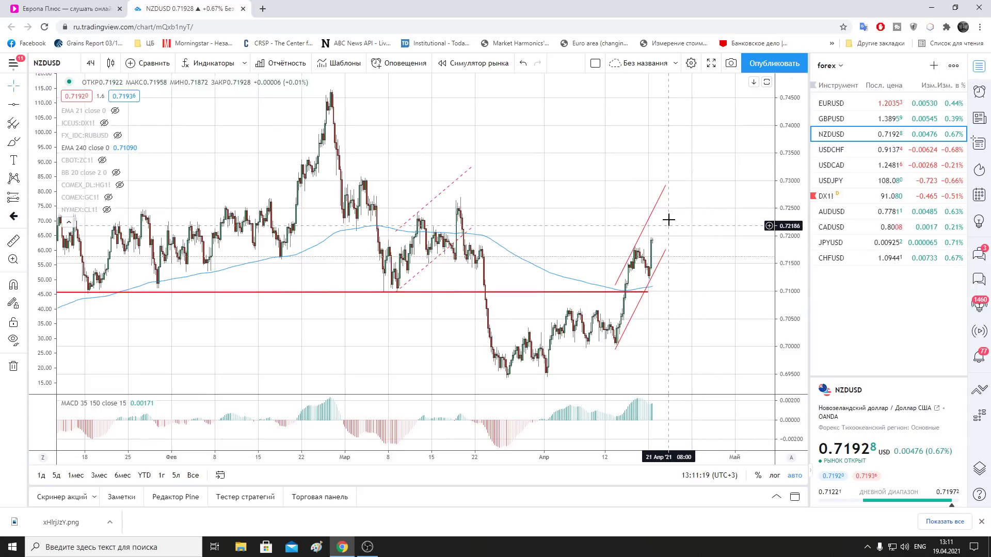
left_click(427, 266)
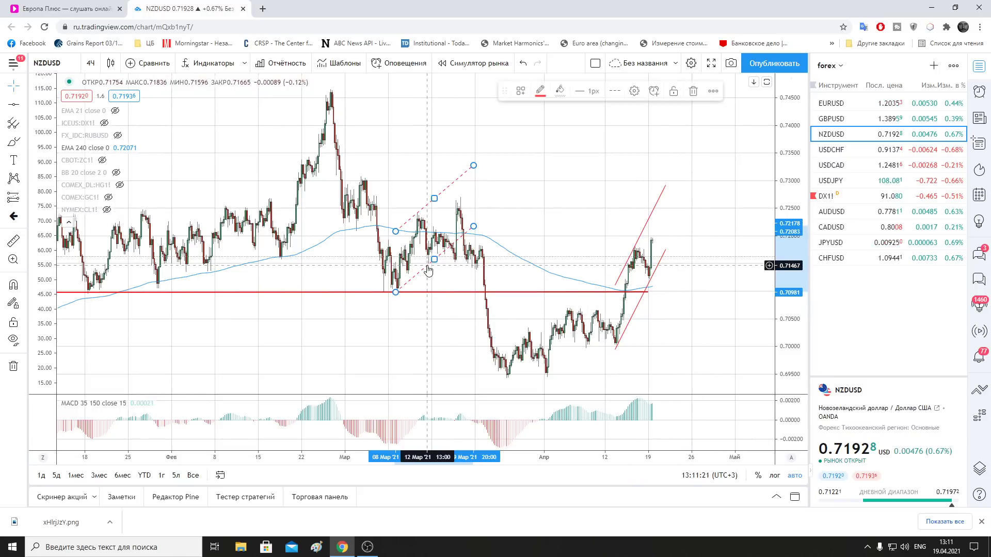
key("Delete")
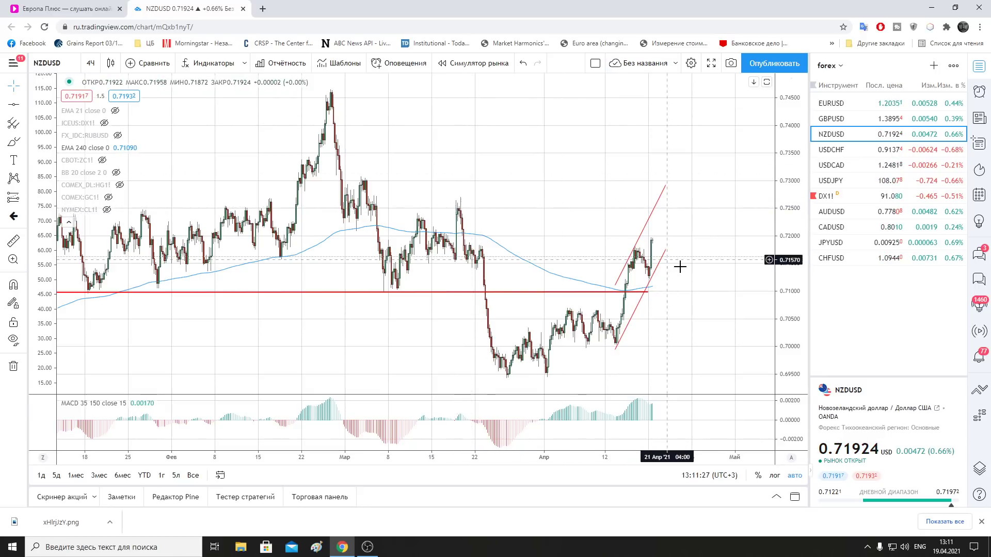
mouse_move(846, 212)
left_click(839, 167)
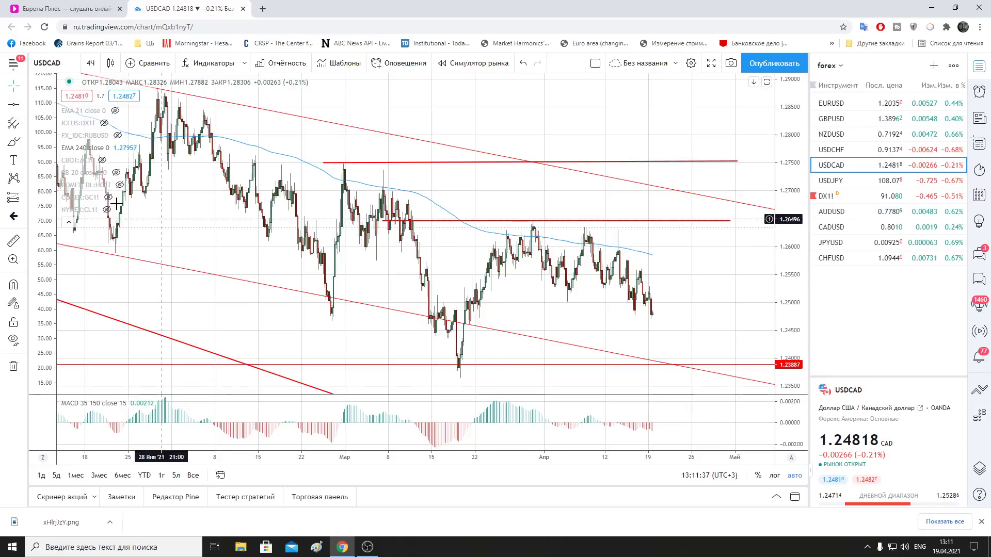
left_click(25, 109)
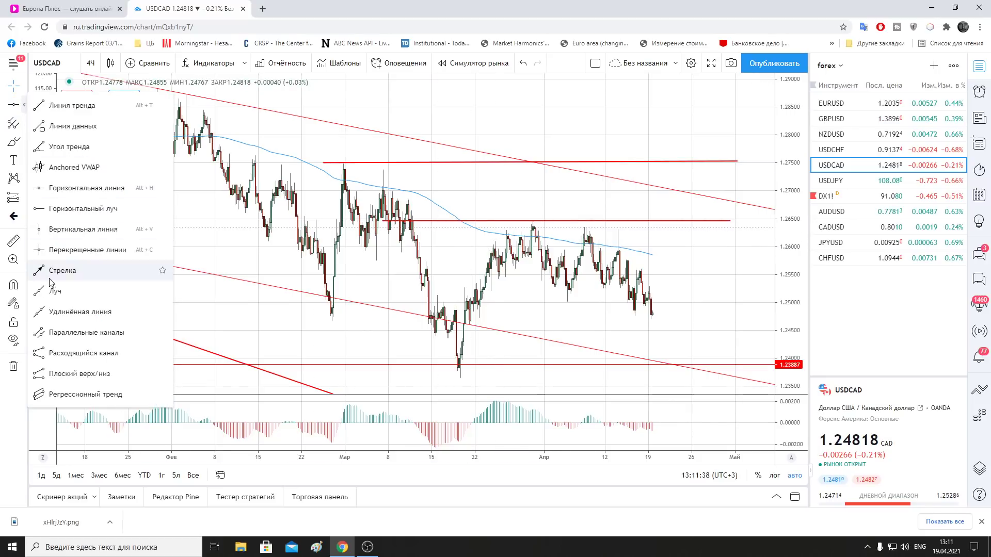
left_click(62, 327)
left_click(527, 218)
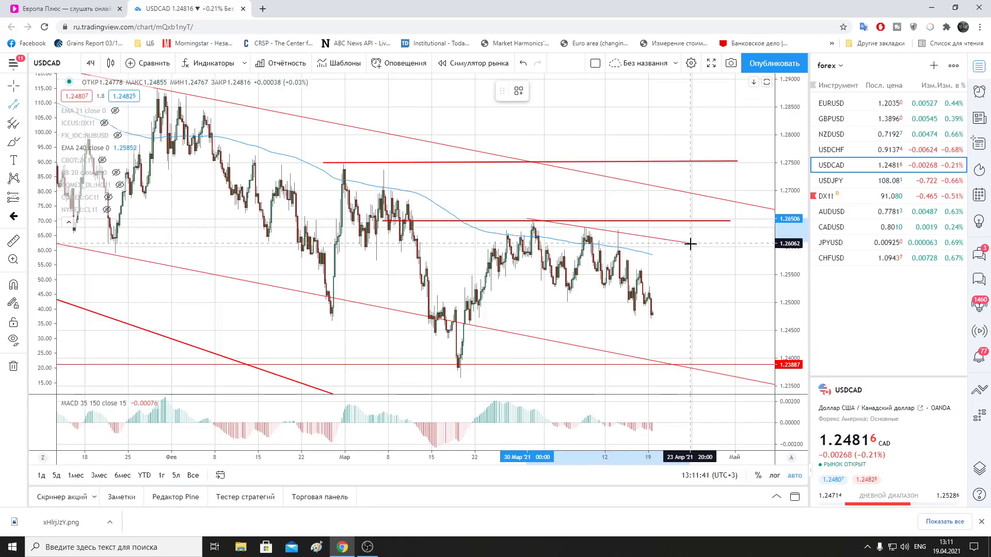
left_click(691, 245)
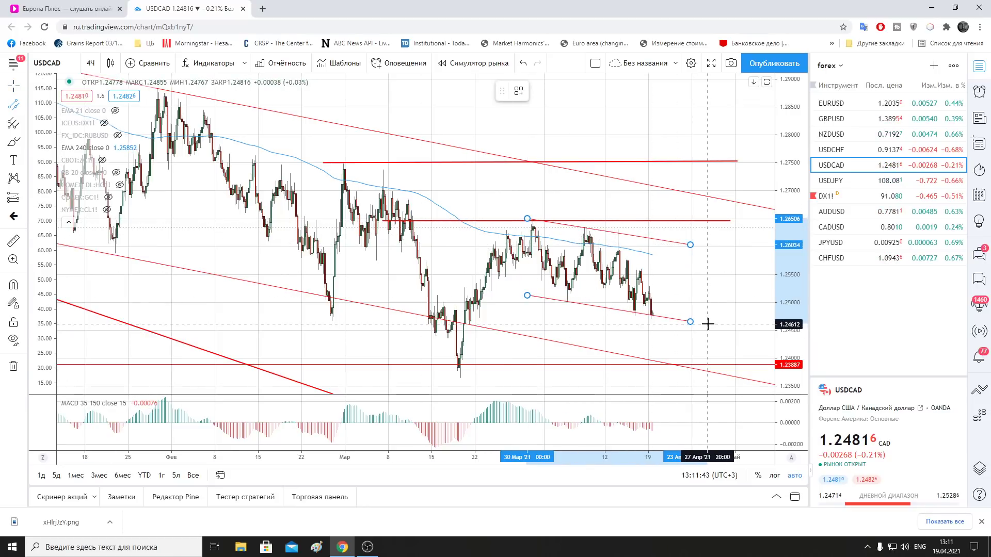
left_click(708, 324)
left_click_drag(527, 218, 524, 220)
left_click_drag(691, 245, 692, 243)
left_click(691, 298)
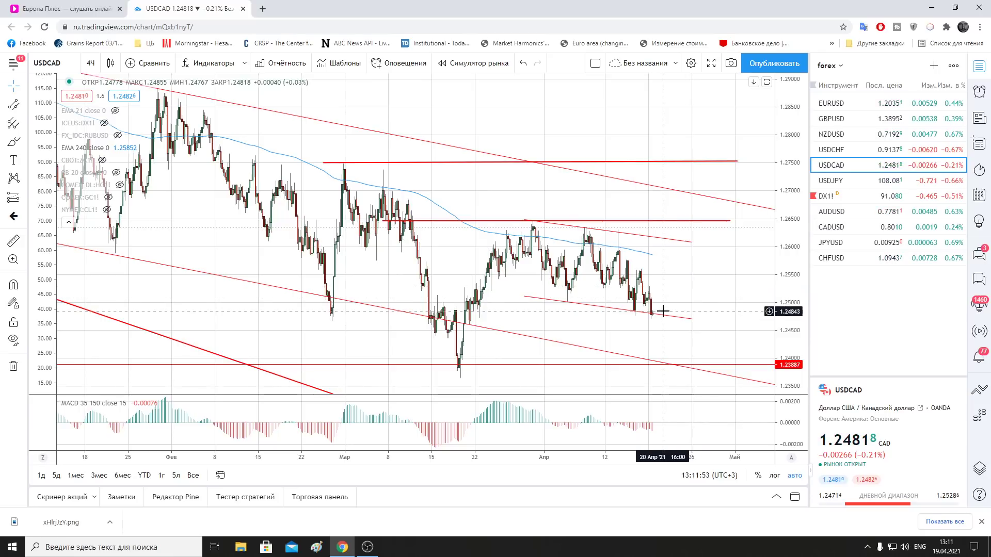
scroll(661, 312, "down", 2)
scroll(661, 316, "down", 1)
scroll(662, 316, "down", 1)
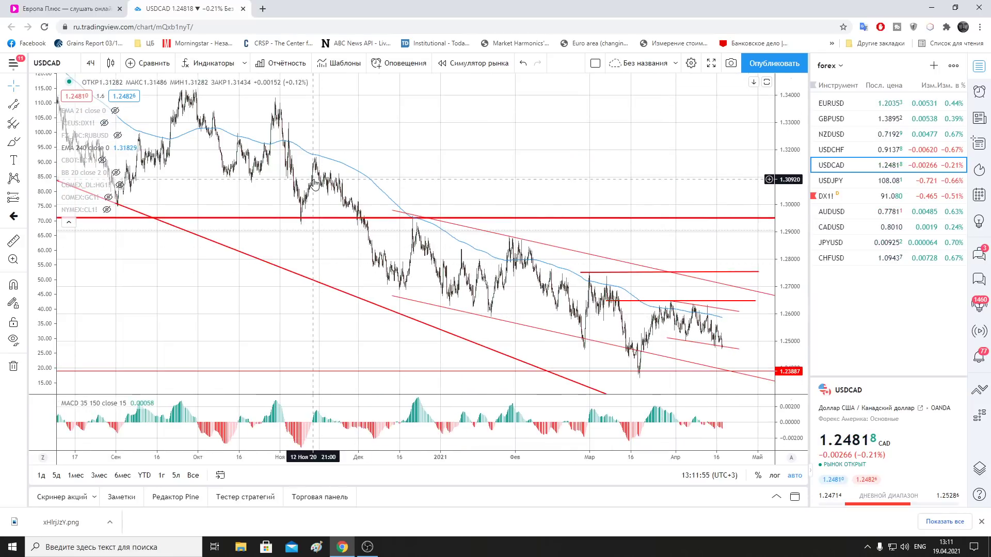
left_click(494, 242)
scroll(495, 242, "up", 2)
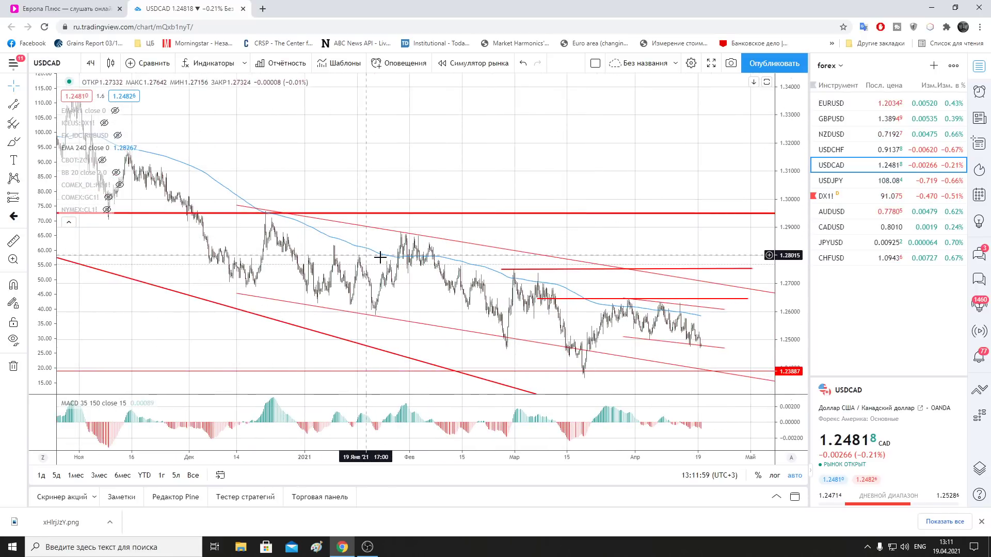
left_click(677, 309)
scroll(666, 294, "up", 2)
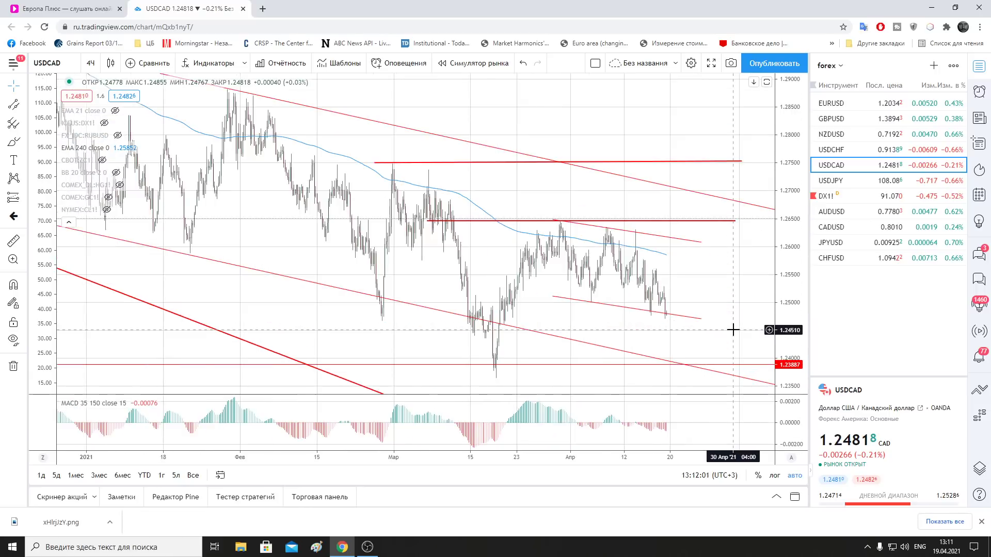
scroll(661, 282, "up", 1)
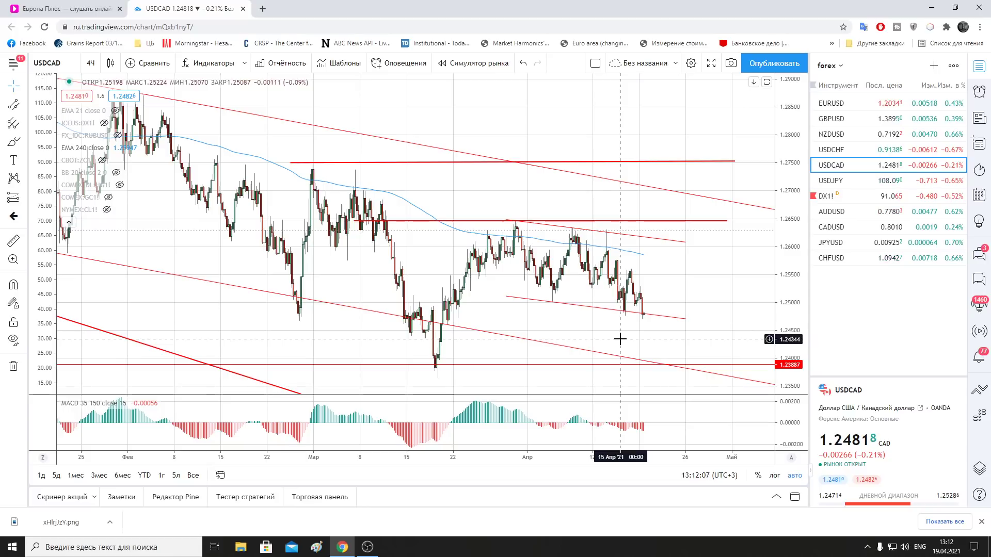
scroll(709, 289, "down", 2)
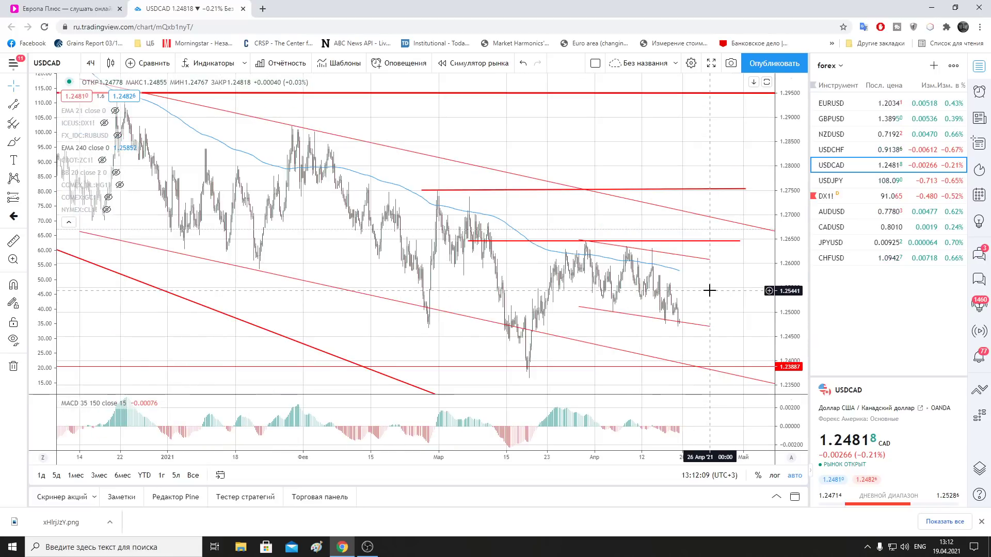
scroll(709, 290, "up", 2)
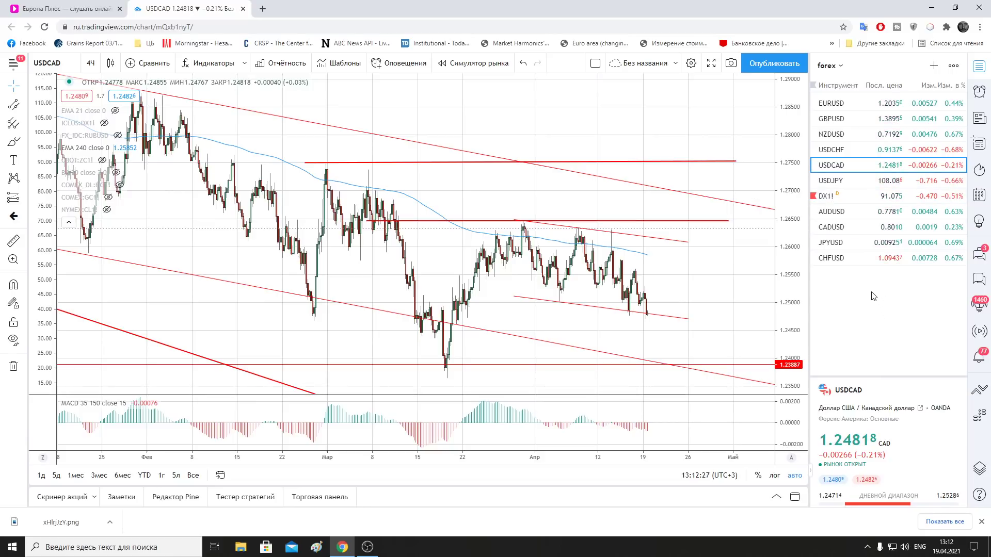
mouse_move(883, 134)
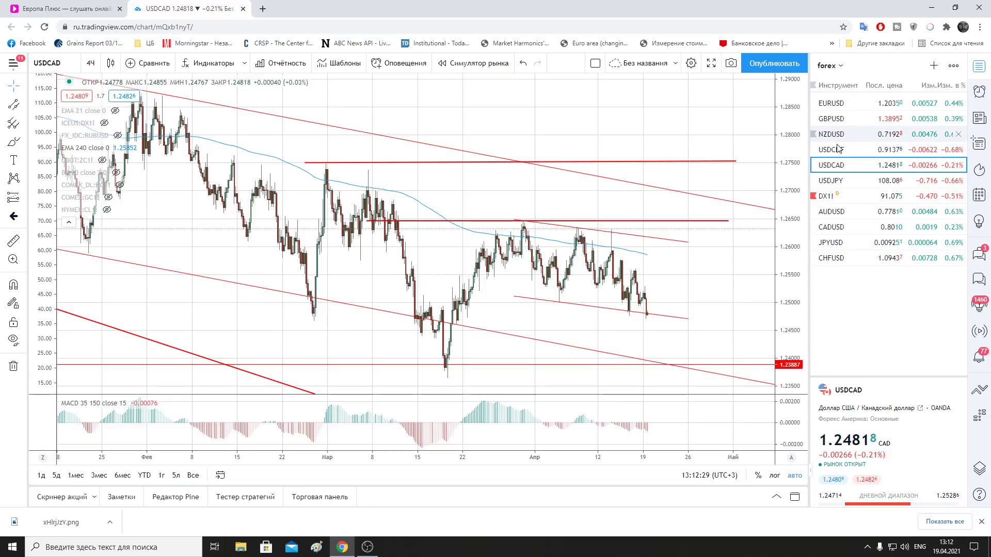
left_click(839, 180)
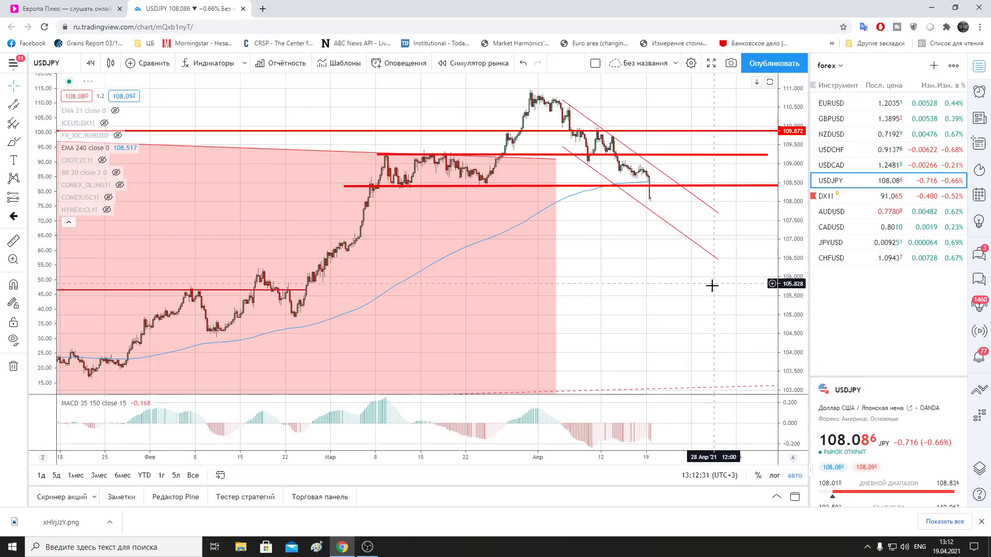
Open the JPYUSD chart briefly, then return to USDJPY
scroll(707, 298, "up", 1)
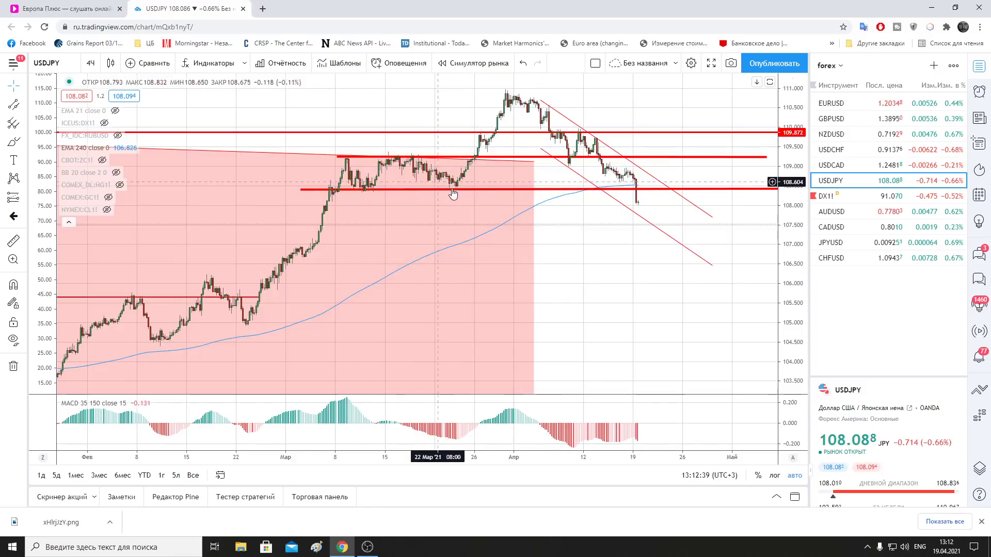
left_click(831, 242)
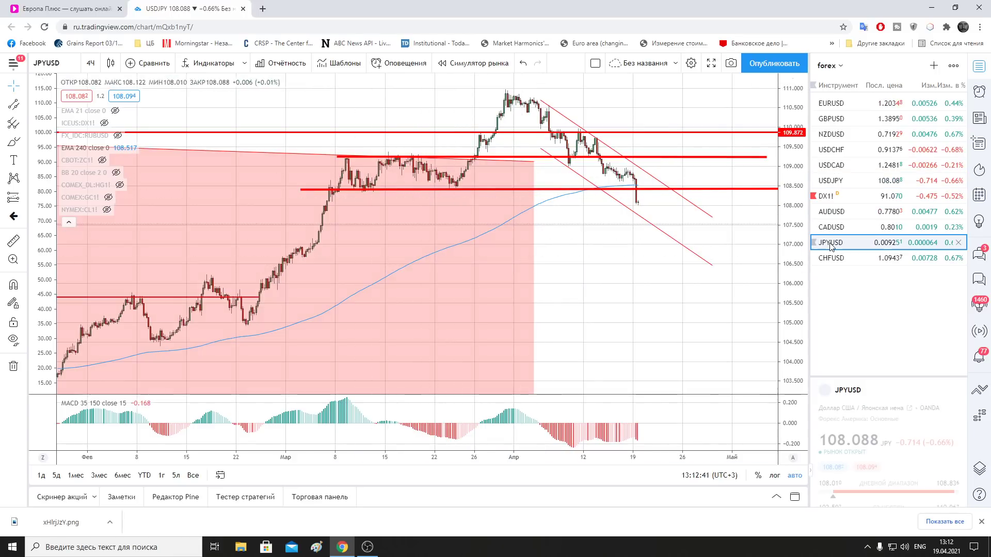
left_click(849, 182)
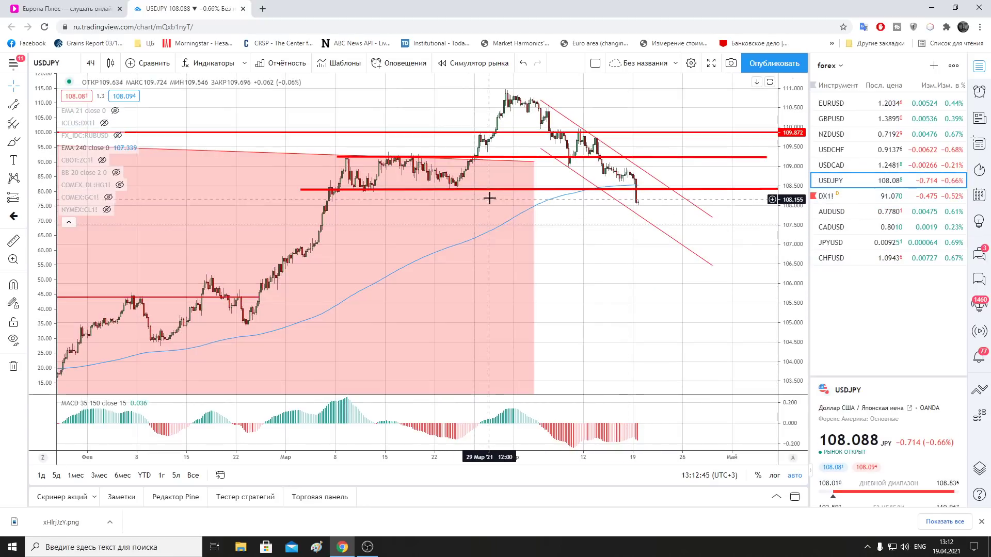
Delete the red level near 109.2 and zoom out to show the 2020 history
left_click(521, 158)
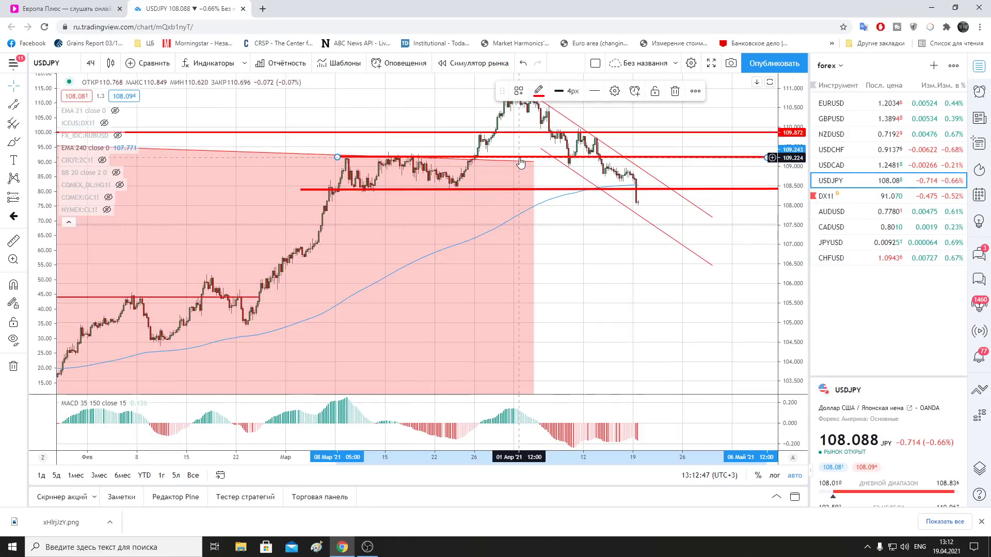
key("Delete")
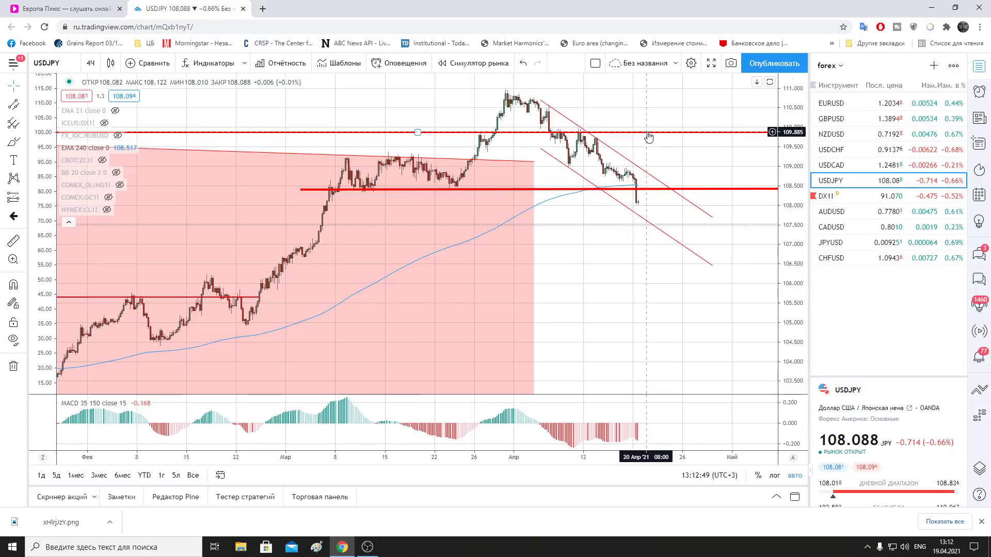
scroll(687, 191, "down", 2)
scroll(702, 219, "down", 3)
scroll(475, 103, "down", 3)
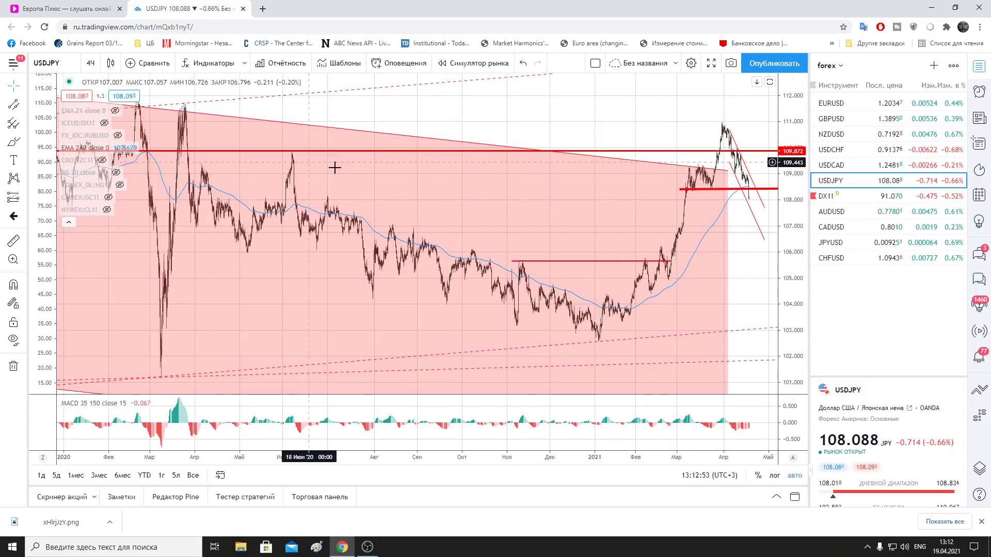
scroll(347, 168, "up", 3)
scroll(354, 169, "up", 3)
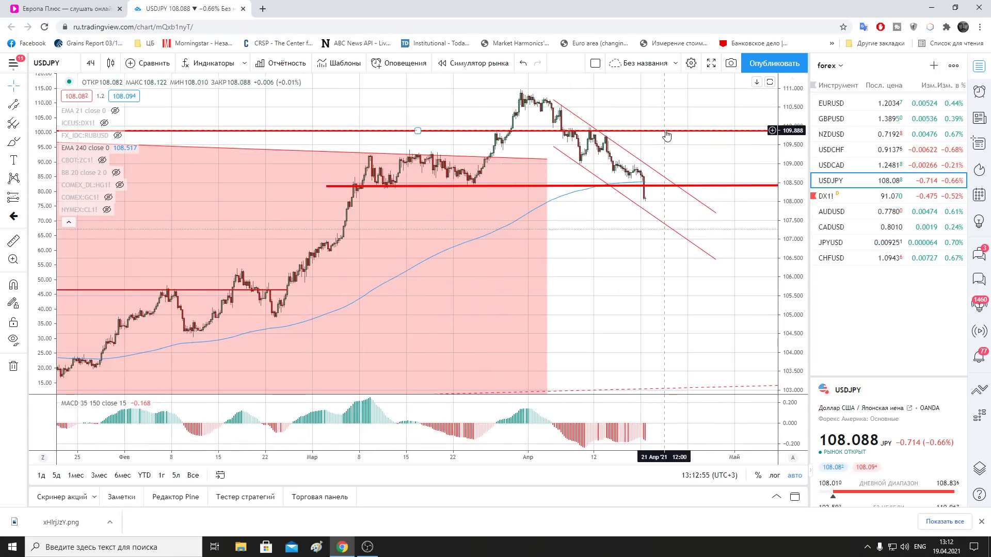
scroll(669, 305, "down", 3)
scroll(686, 310, "down", 3)
scroll(717, 341, "down", 1)
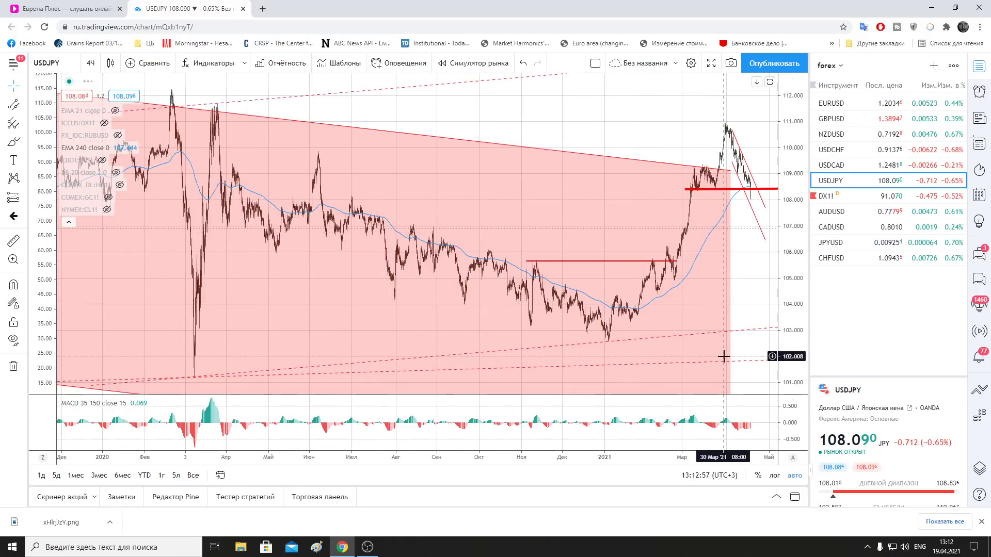
mouse_move(725, 340)
left_mouse_down()
mouse_move(551, 344)
mouse_move(627, 338)
left_mouse_up()
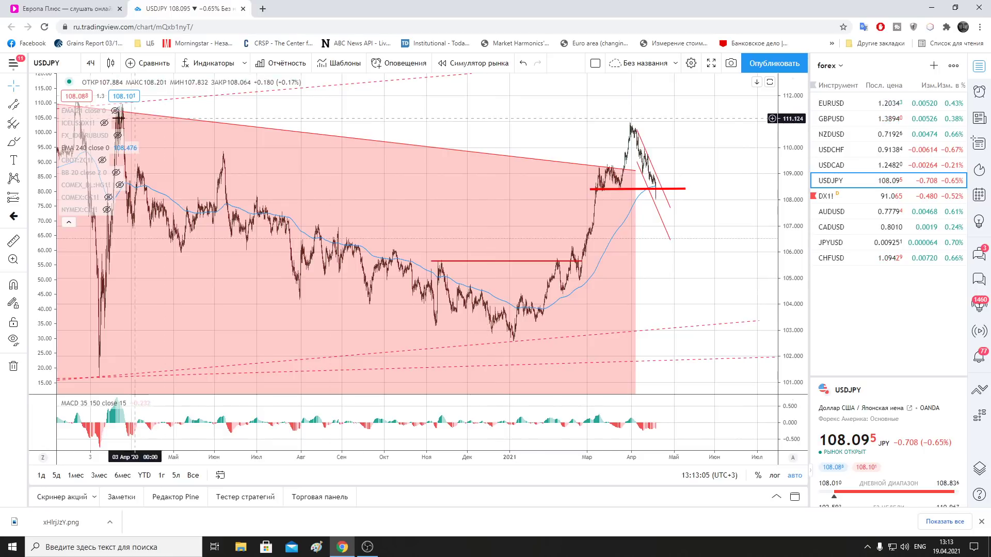
Draw a Fibonacci retracement on USDJPY from the 102.621 low to the 110.946 high
left_click(24, 127)
left_click(210, 308)
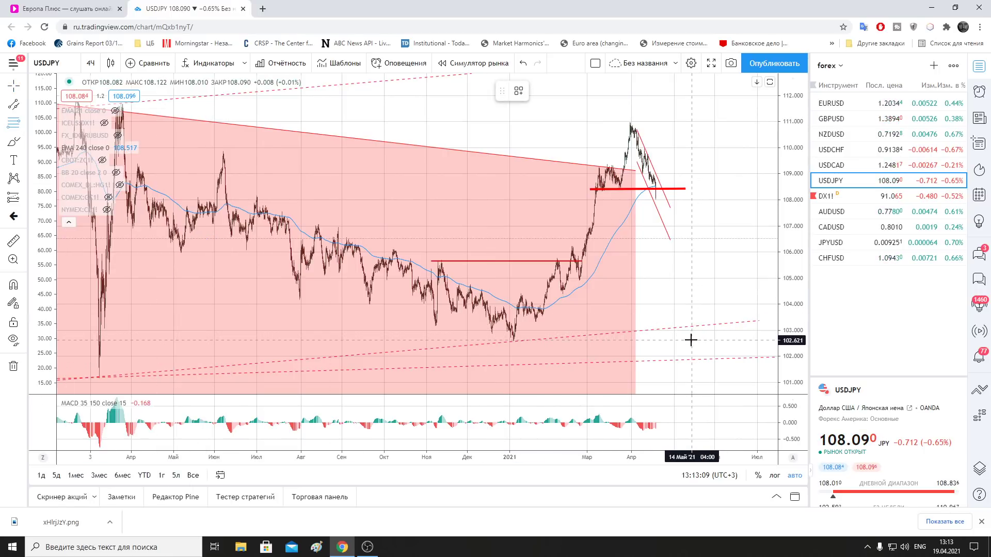
left_click(691, 340)
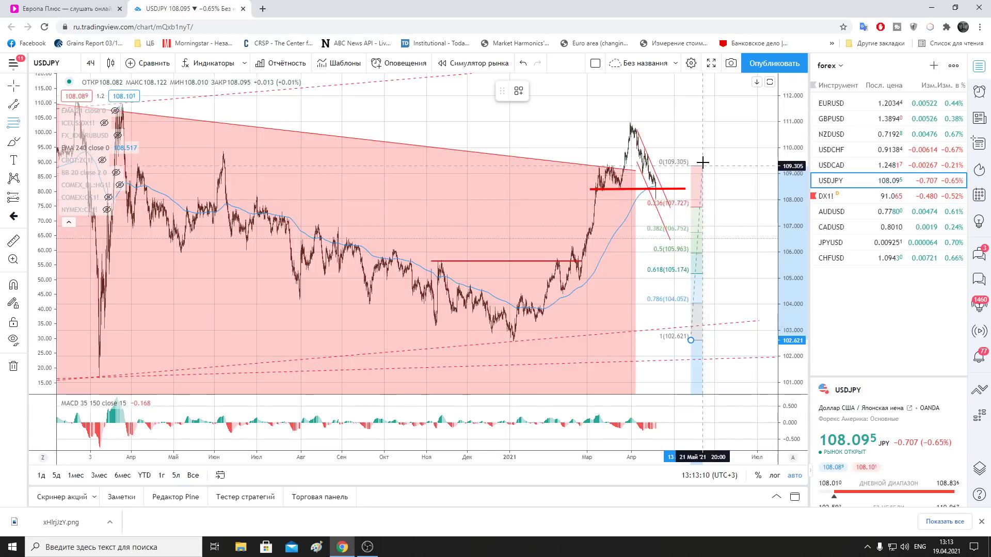
left_click(692, 123)
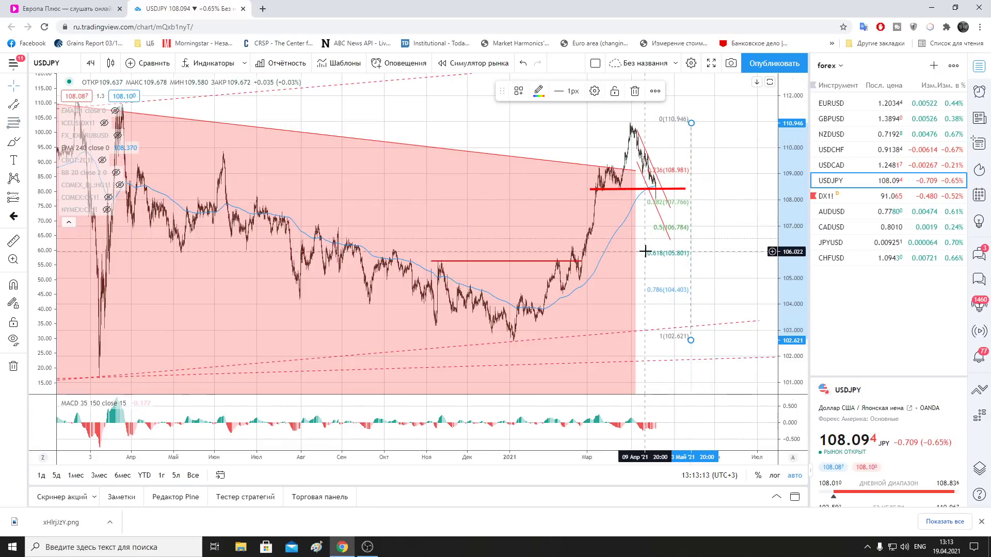
left_click_drag(651, 249, 741, 250)
scroll(741, 250, "up", 5)
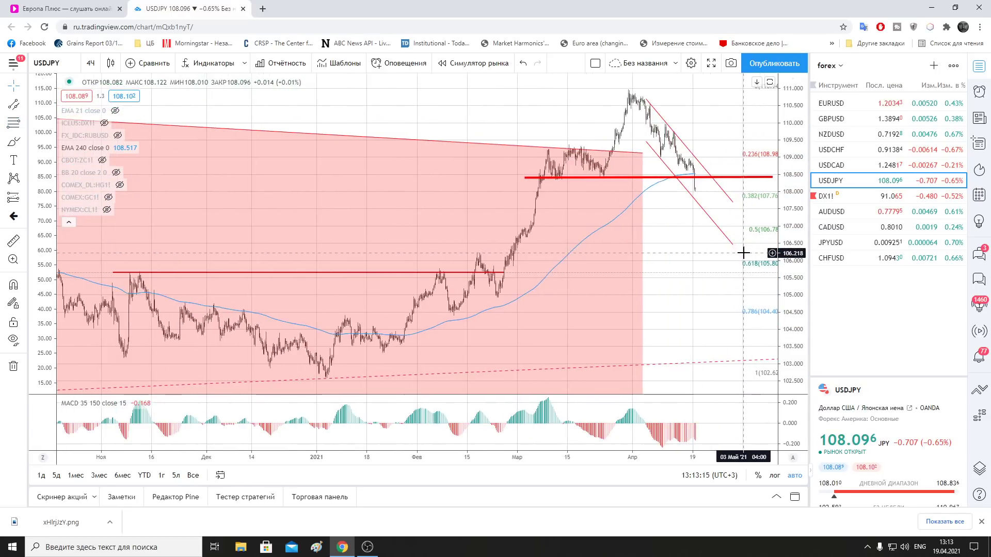
scroll(739, 259, "up", 3)
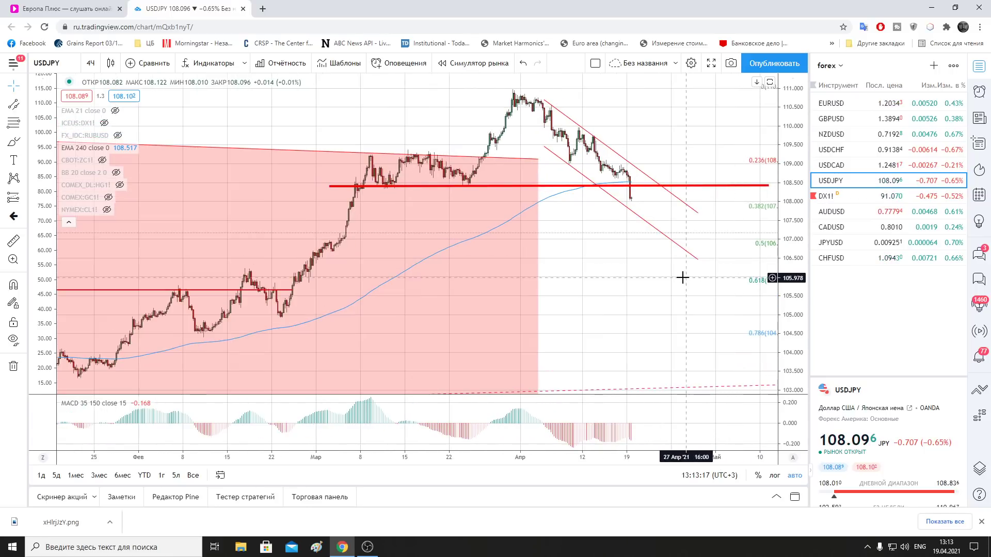
scroll(692, 276, "up", 2)
left_click_drag(630, 276, 649, 273)
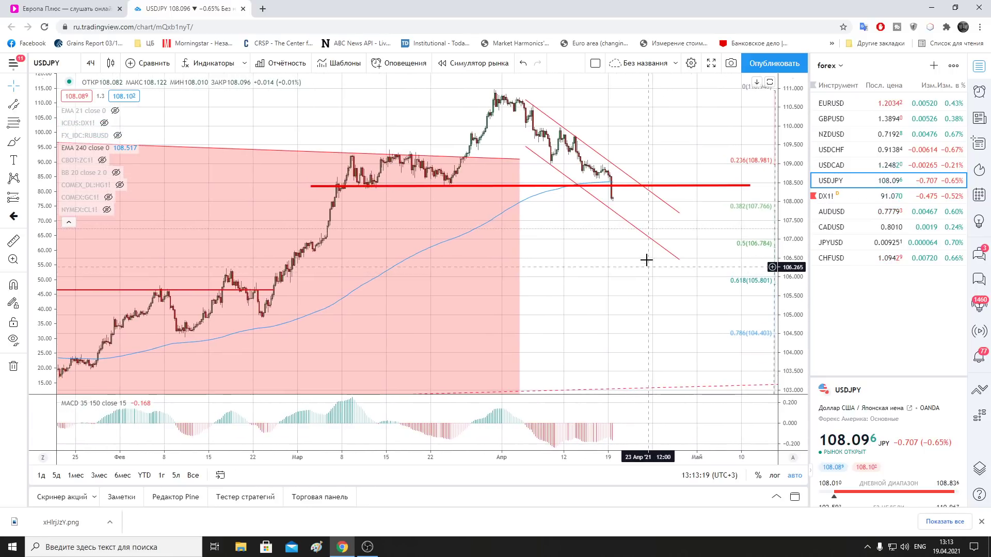
Extend the pink zone rightward past the latest bars, then switch to USDCHF
left_click(640, 235)
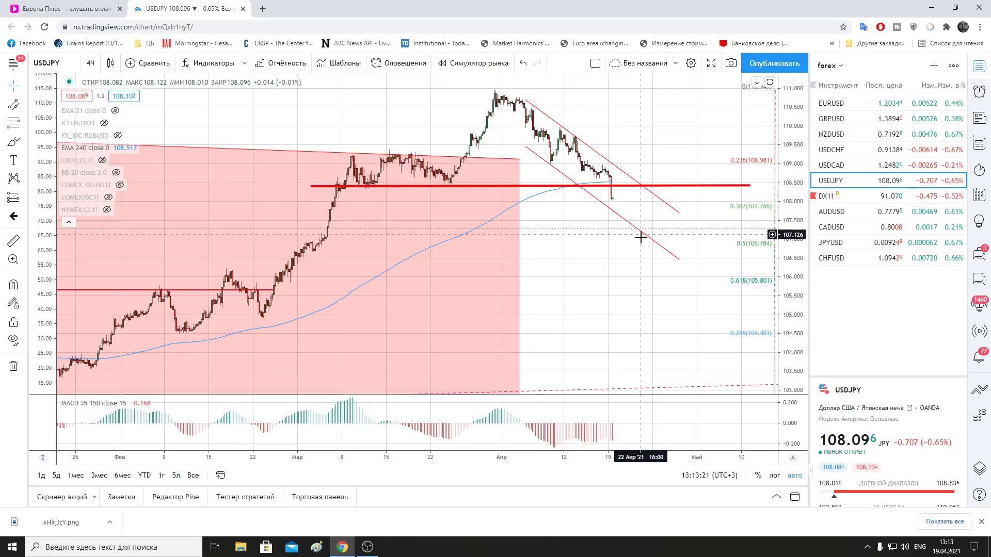
left_click(614, 169)
left_click(649, 215)
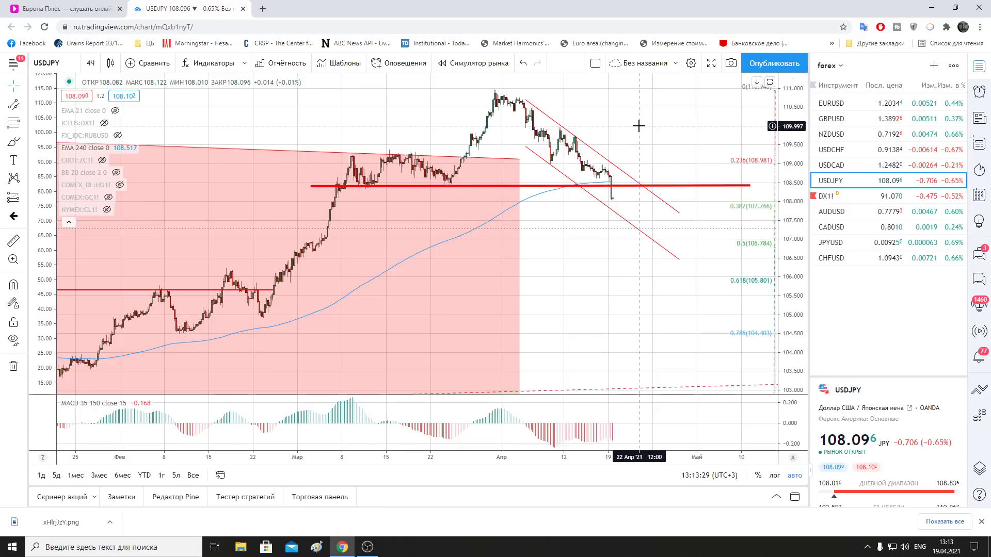
left_click_drag(519, 160, 681, 163)
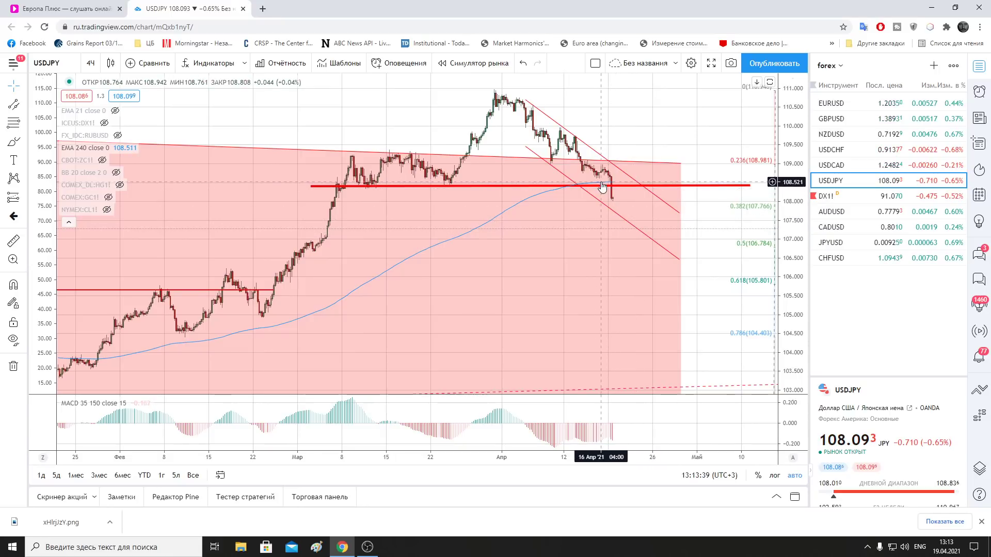
scroll(624, 280, "down", 1)
scroll(635, 294, "down", 1)
scroll(645, 306, "down", 1)
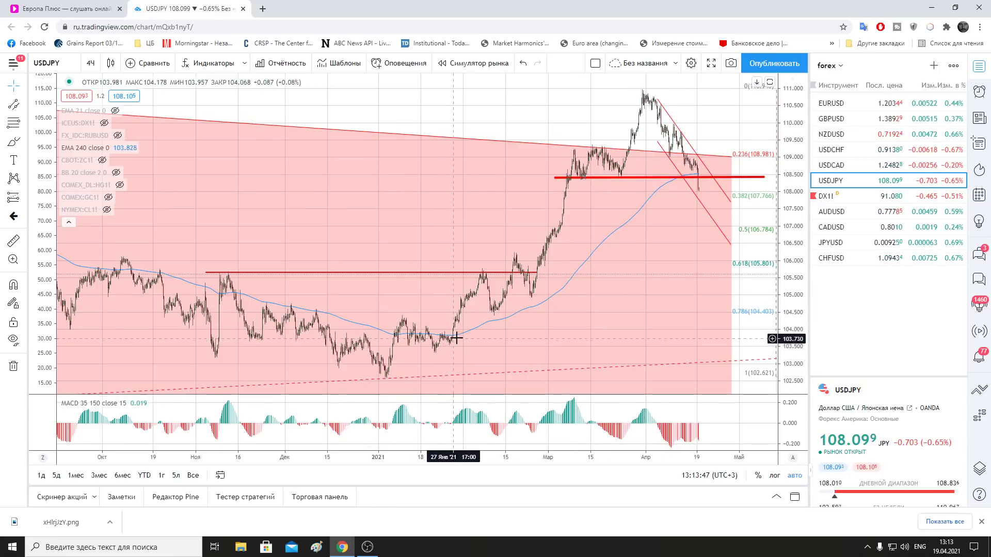
scroll(710, 118, "up", 1)
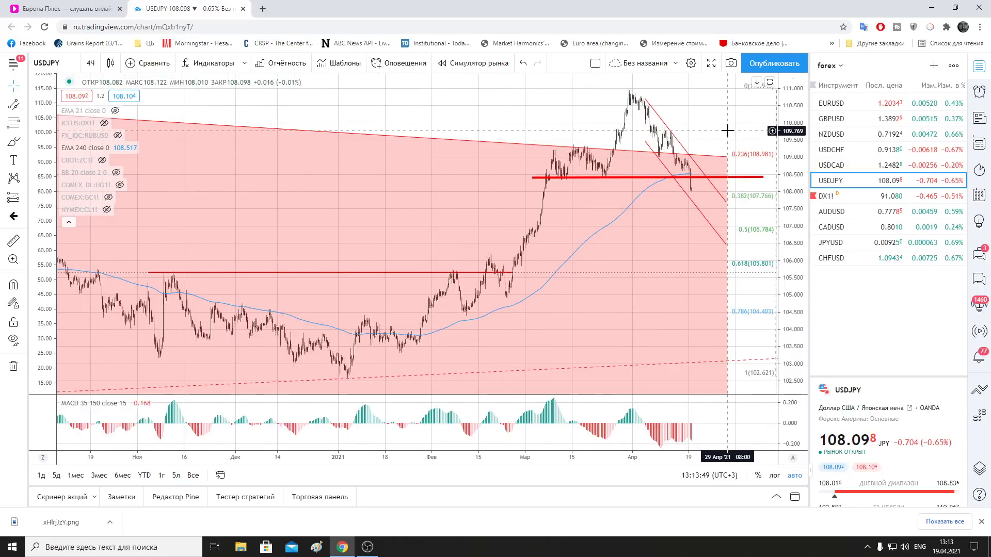
scroll(723, 129, "up", 2)
scroll(728, 131, "up", 1)
scroll(727, 131, "up", 1)
scroll(727, 133, "up", 1)
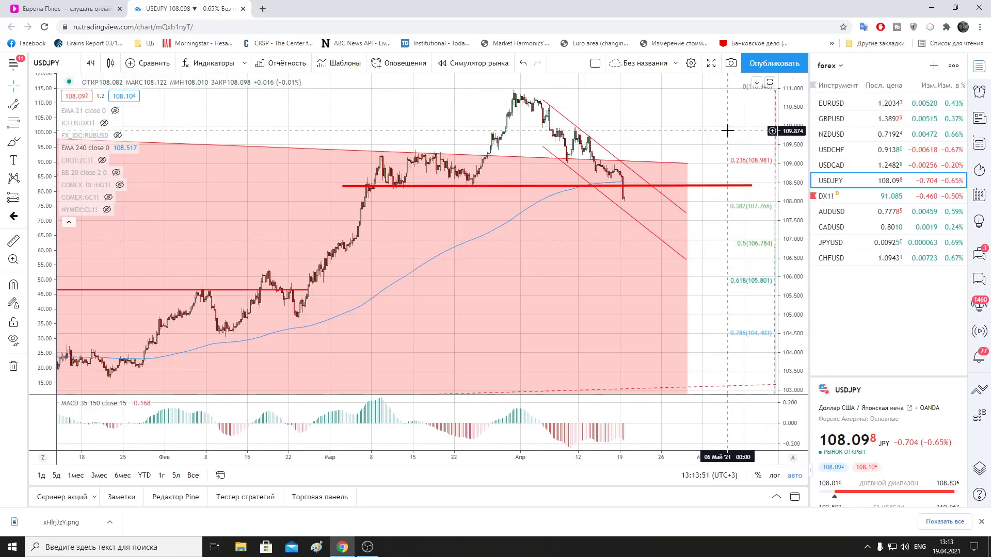
scroll(728, 133, "up", 1)
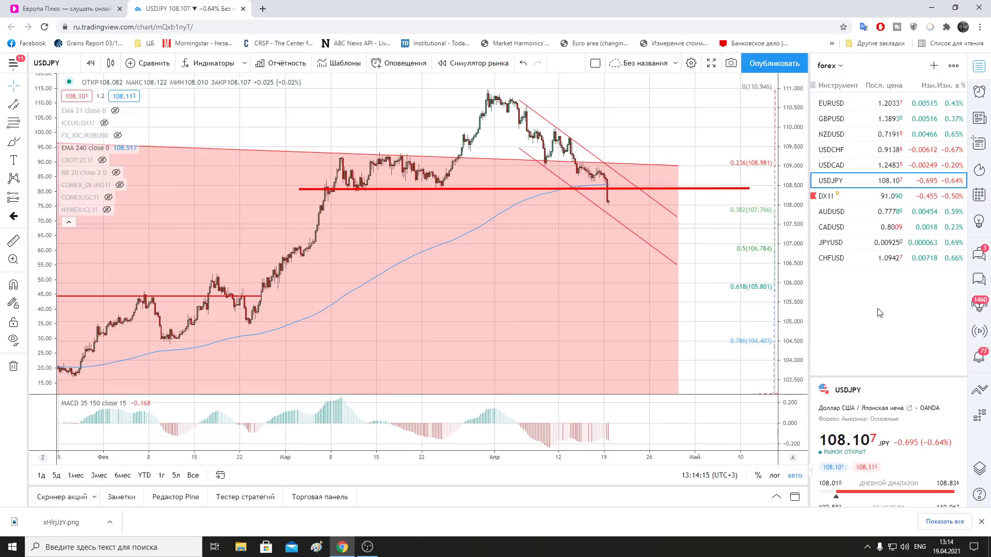
left_click(832, 150)
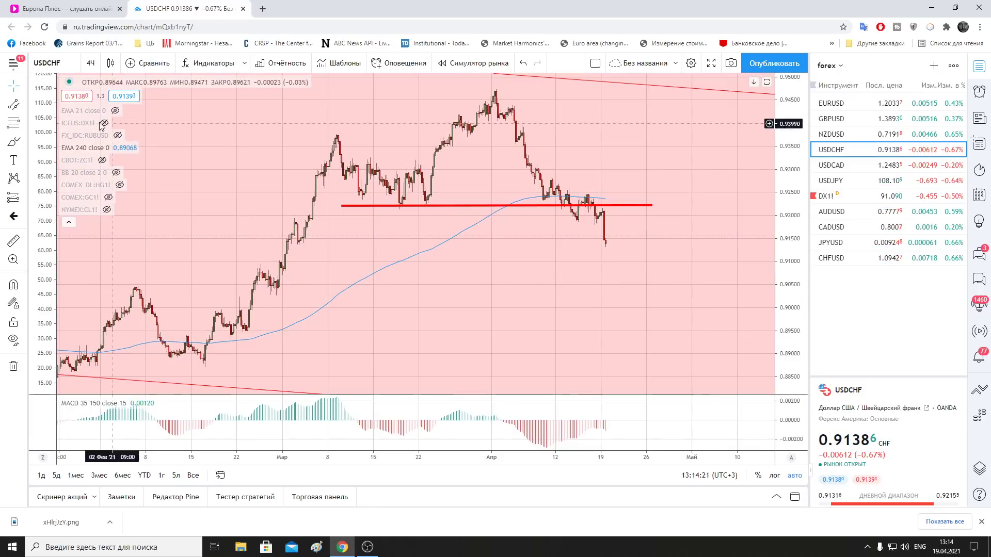
Draw a descending parallel channel from USDCHF's early-April peak along the decline
left_click(14, 105)
left_click_drag(488, 96, 571, 88)
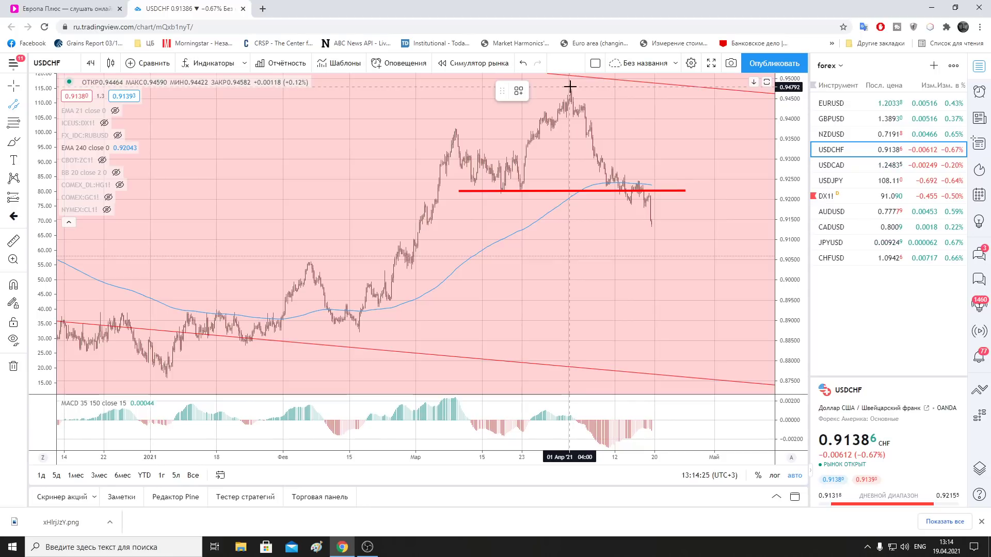
left_click(570, 87)
left_click(693, 250)
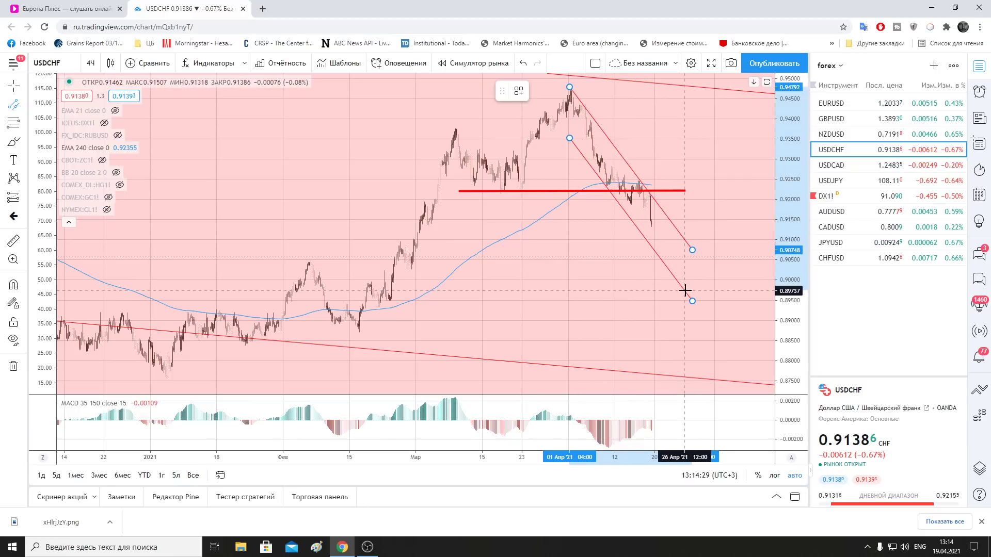
left_click(685, 291)
left_click(699, 191)
scroll(701, 193, "up", 3)
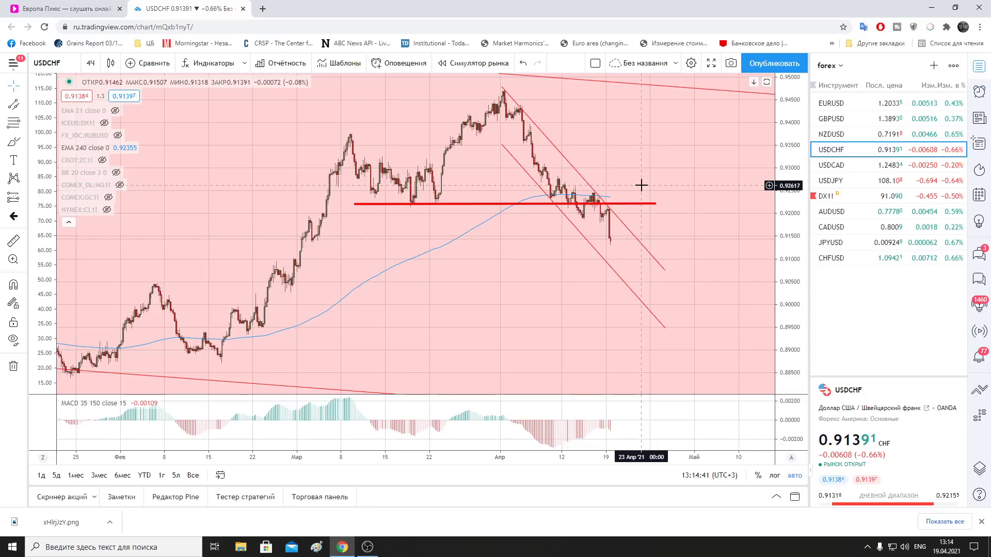
Zoom out and pan the chart to leave empty space for dates into June
scroll(670, 239, "down", 2)
scroll(676, 258, "down", 2)
scroll(678, 263, "down", 2)
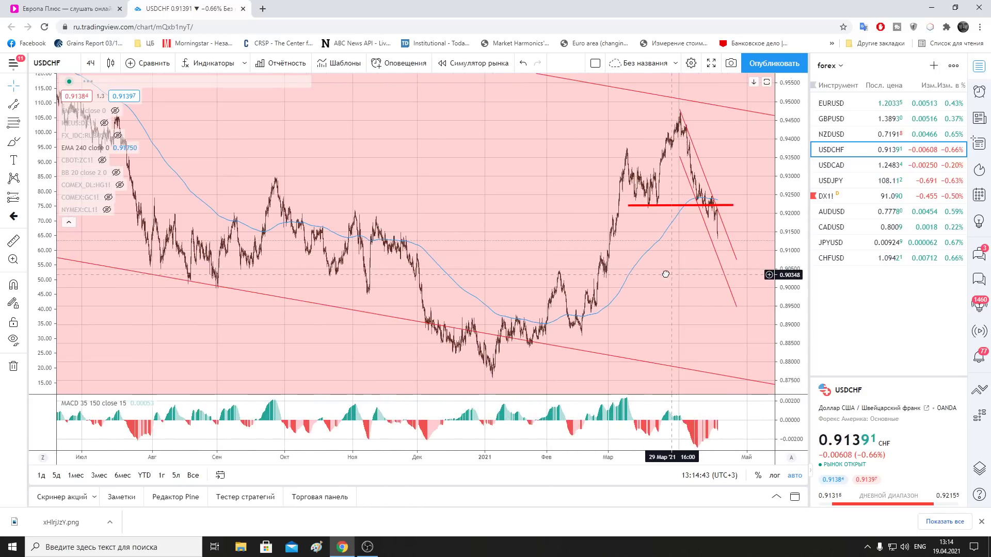
left_click_drag(666, 274, 640, 274)
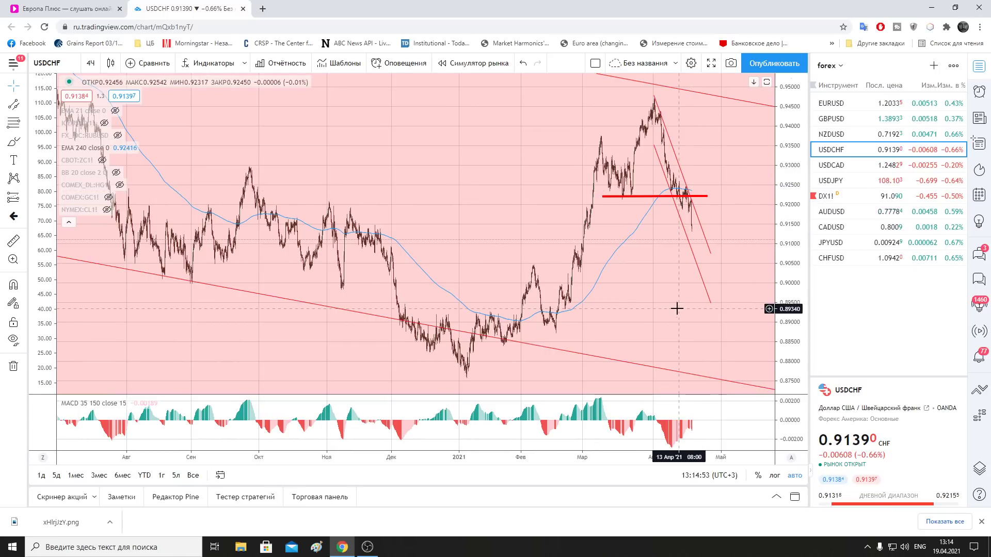
left_click_drag(679, 308, 610, 310)
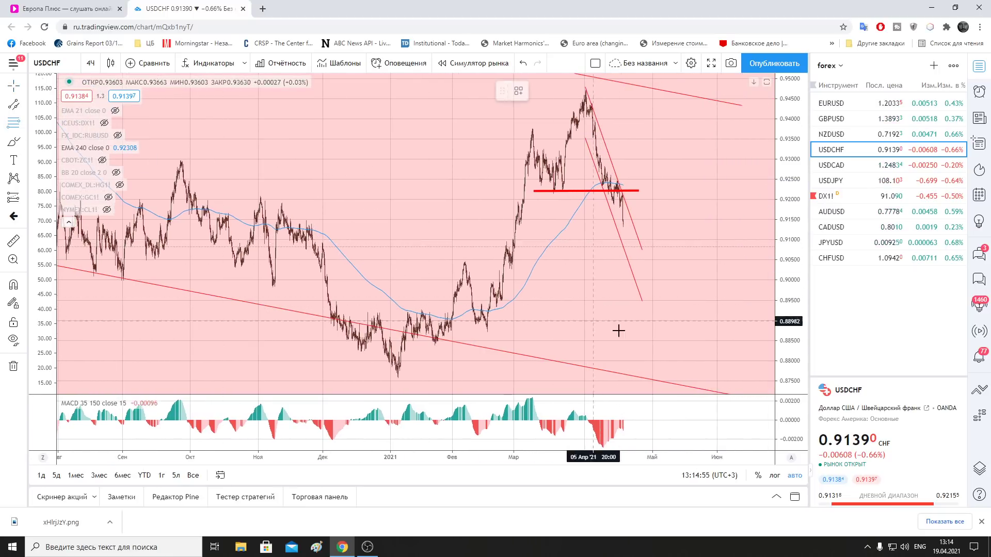
Draw a USDCHF Fibonacci retracement from the 0.87575 low to the 0.94728 high
left_click(679, 378)
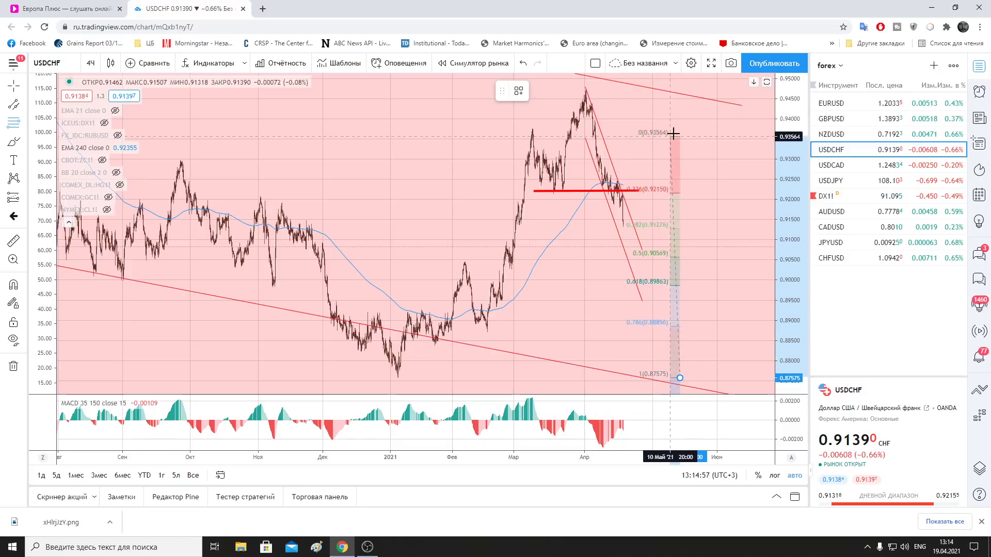
left_click(679, 89)
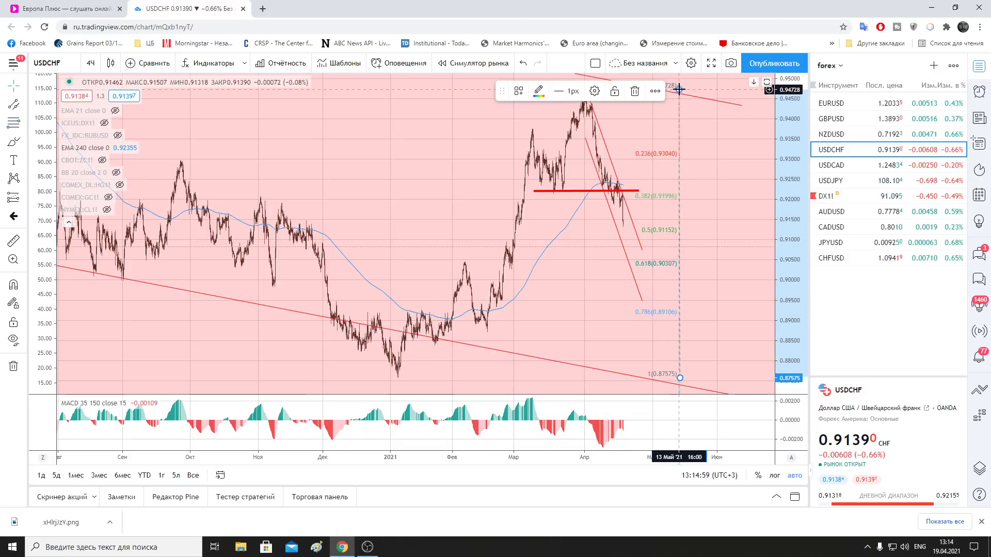
left_click(589, 228)
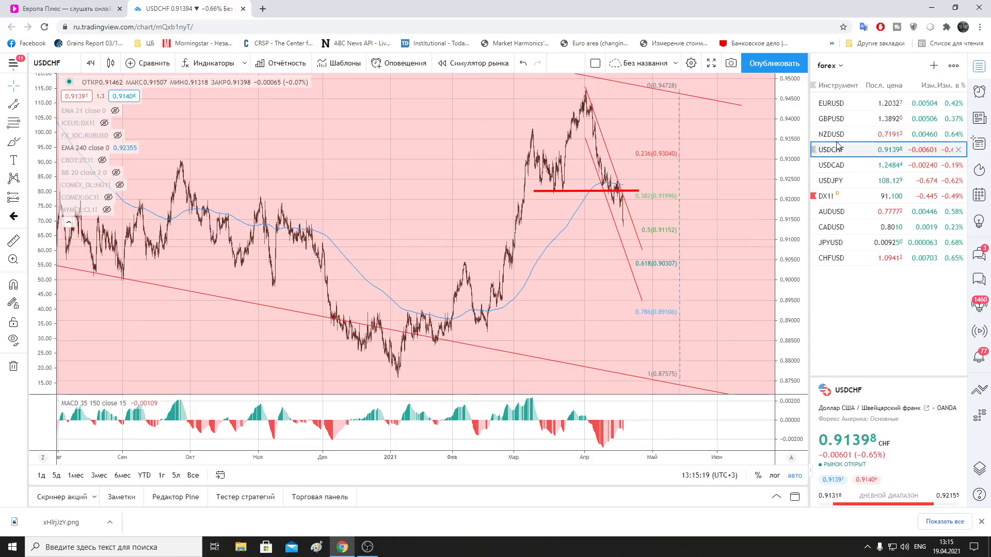
left_click(828, 66)
Switch the watchlist to commodity, open CL1! crude futures and frame late January to April
left_click(847, 186)
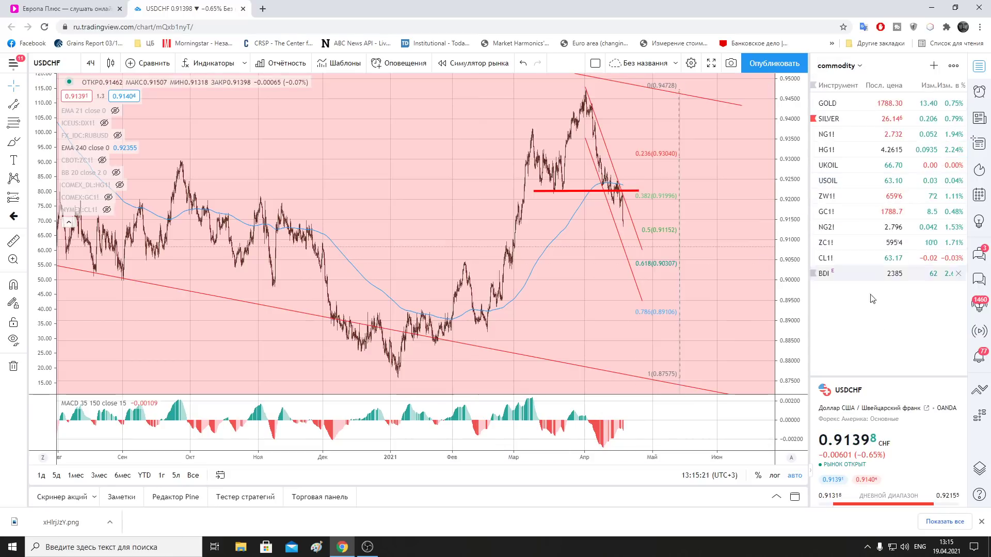
left_click(826, 258)
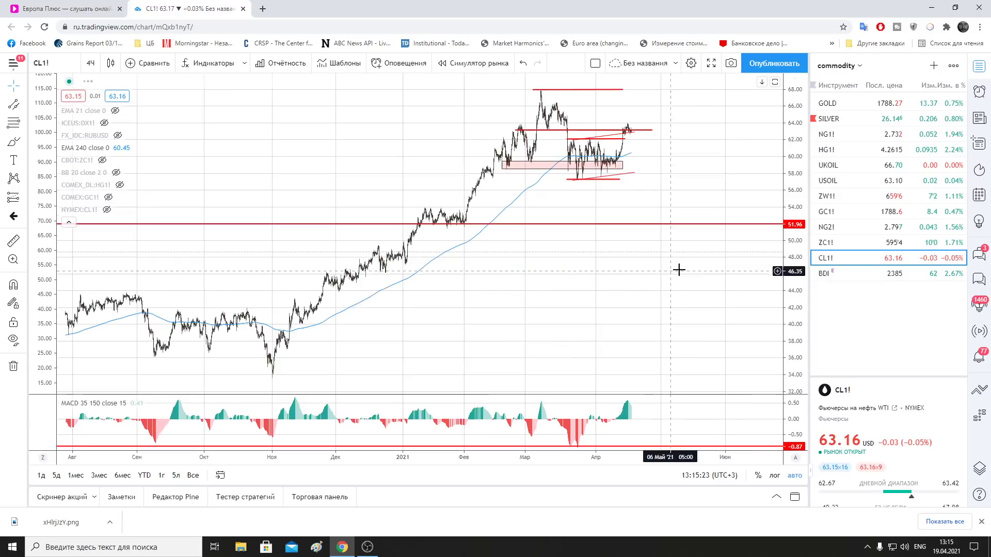
scroll(723, 269, "up", 3)
scroll(723, 270, "up", 3)
left_click_drag(527, 266, 712, 281)
scroll(714, 284, "up", 2)
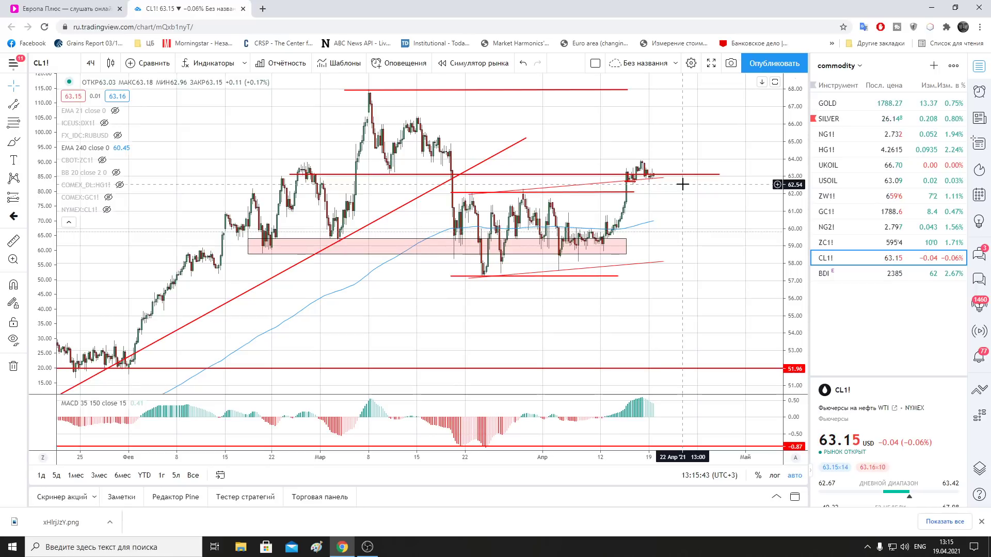
left_click(90, 62)
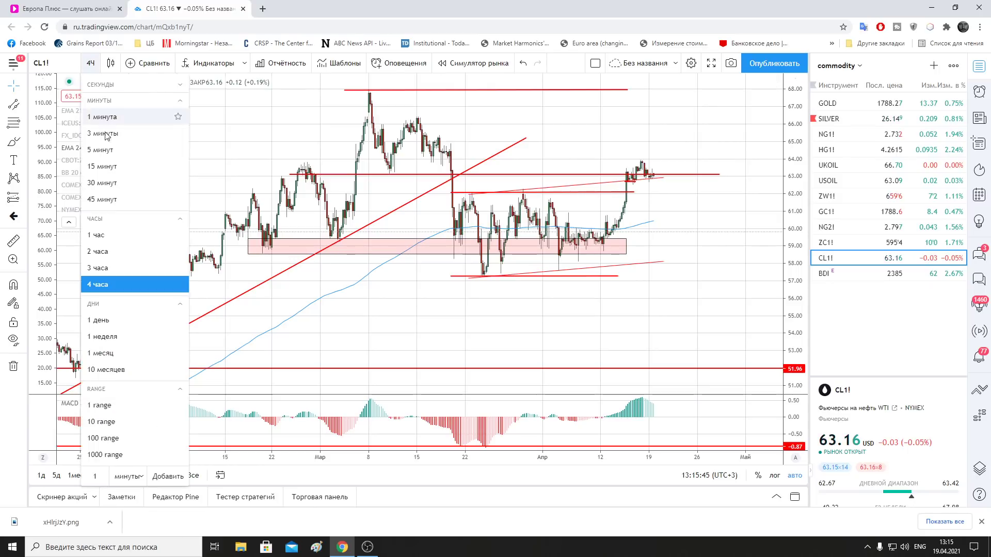
left_click(118, 234)
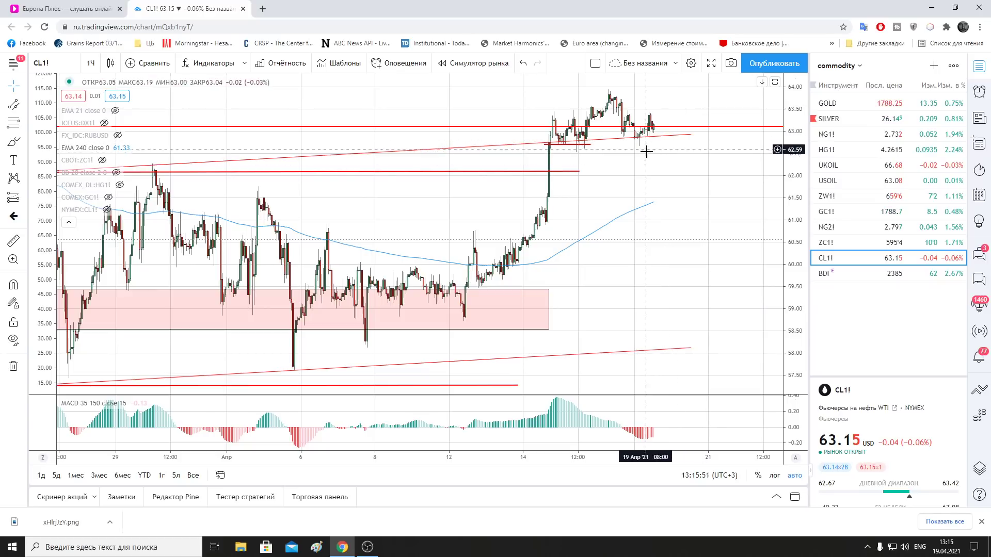
left_click(95, 67)
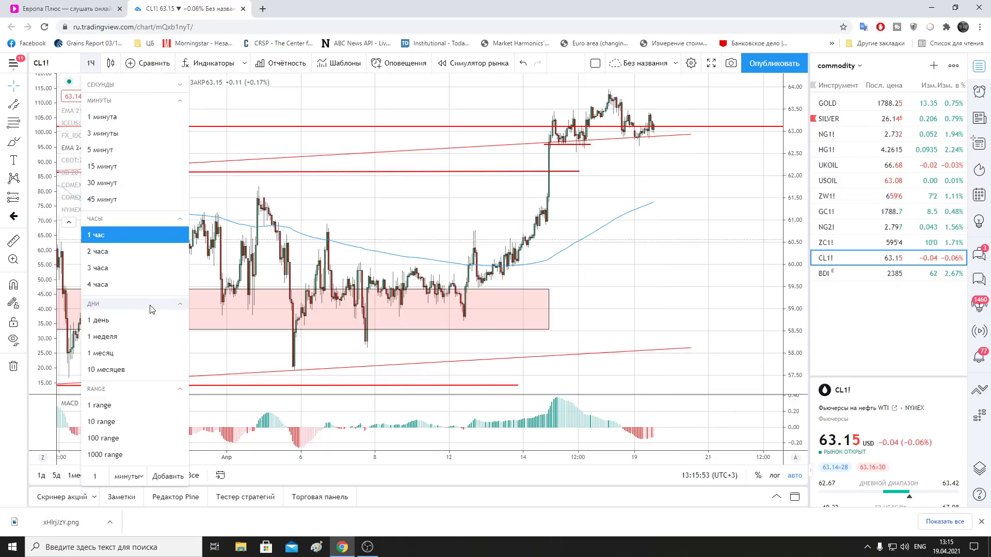
left_click(134, 285)
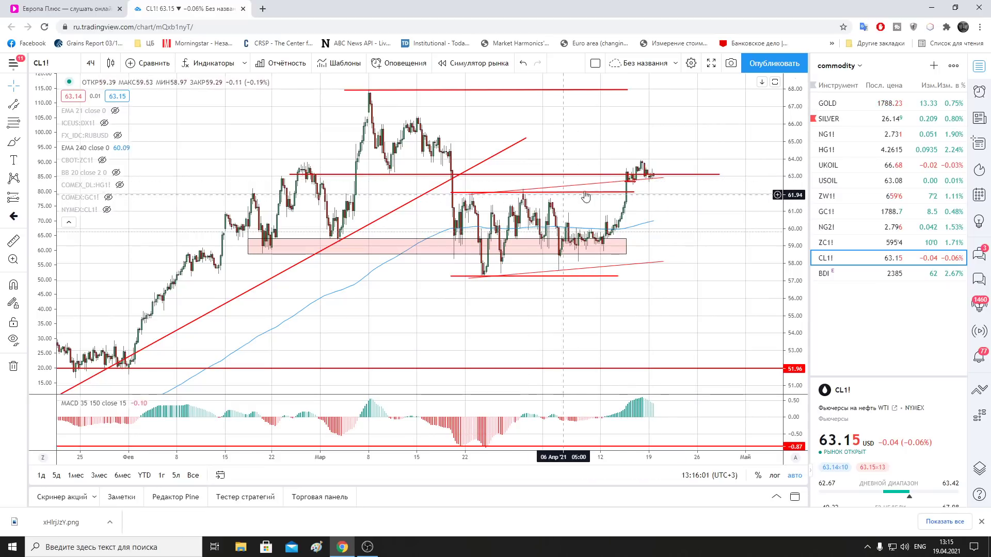
left_click(510, 279)
left_click(681, 265)
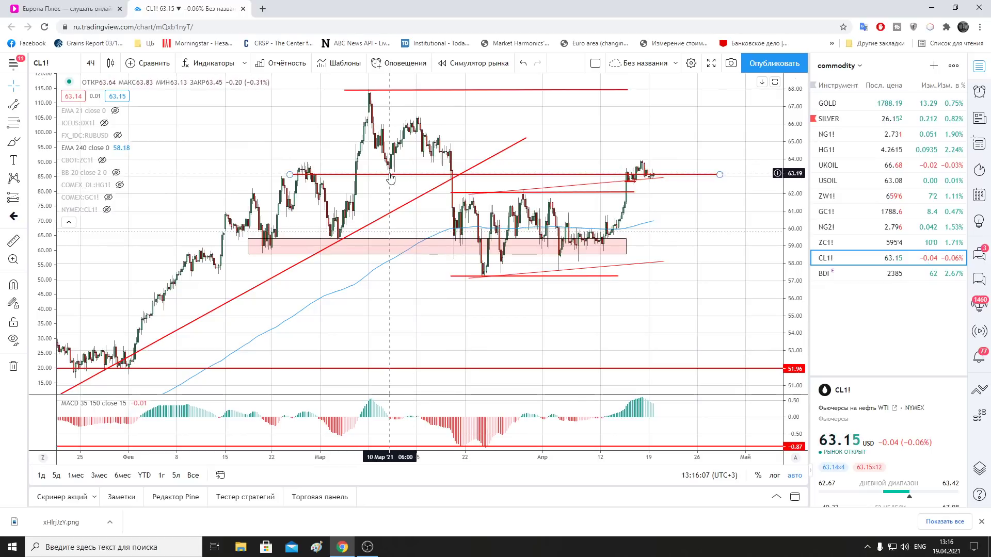
left_click(390, 176)
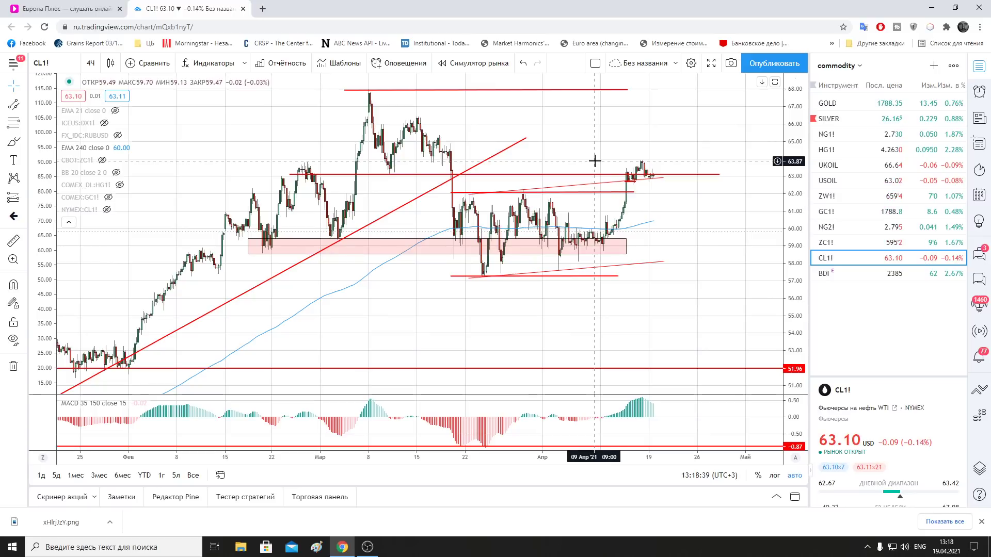
left_click(664, 178)
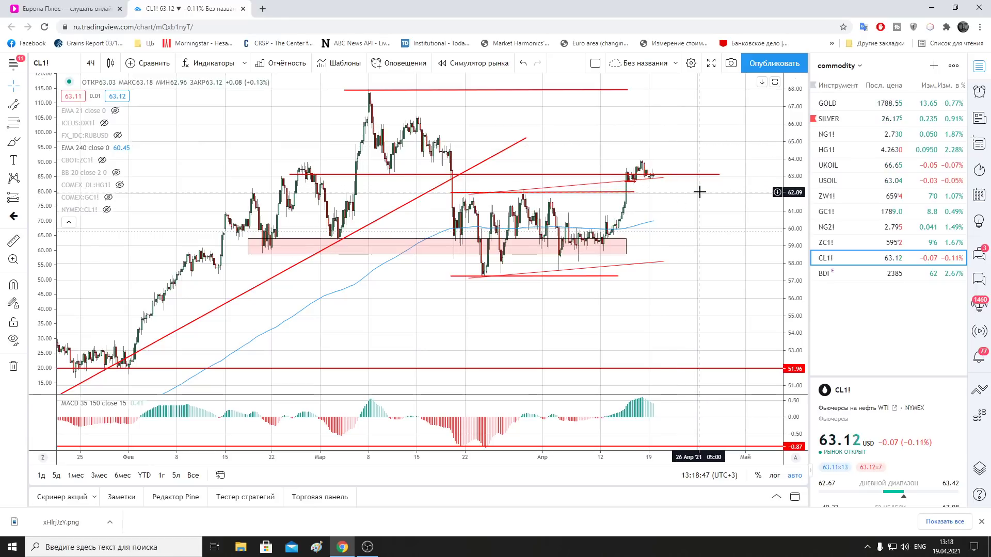
Stretch the top red resistance line near 68 further right on the CL1! 4-hour chart
left_click_drag(734, 227, 676, 251)
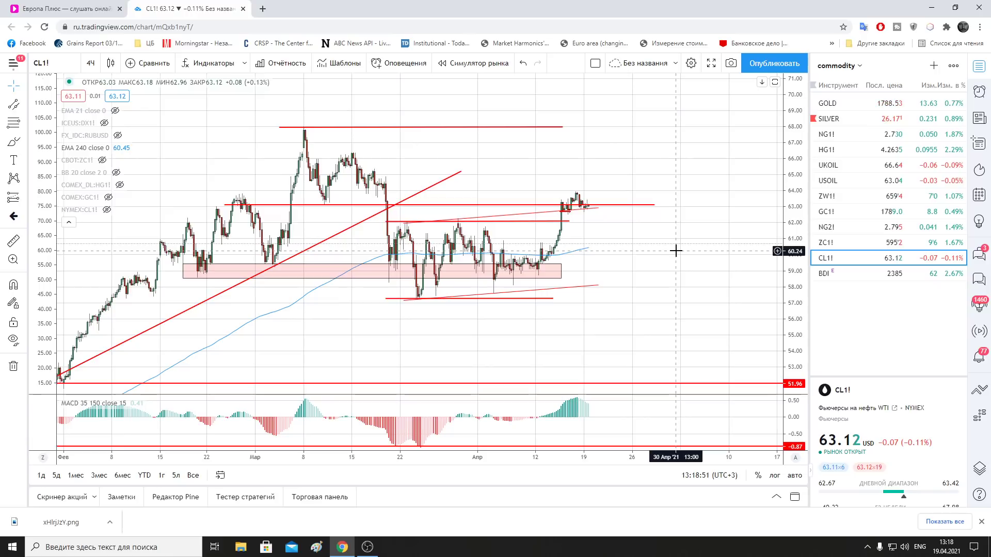
left_click_drag(563, 128, 676, 127)
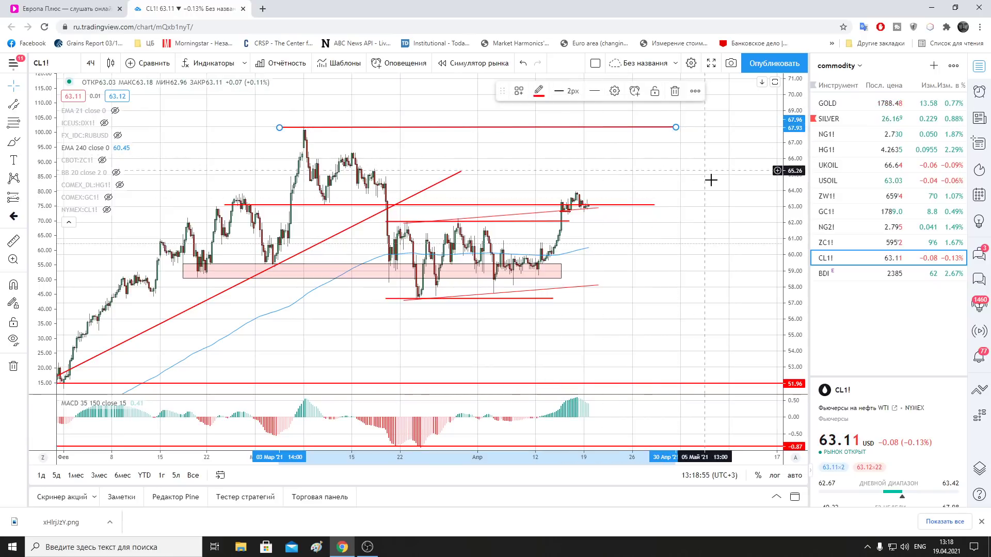
left_click(714, 215)
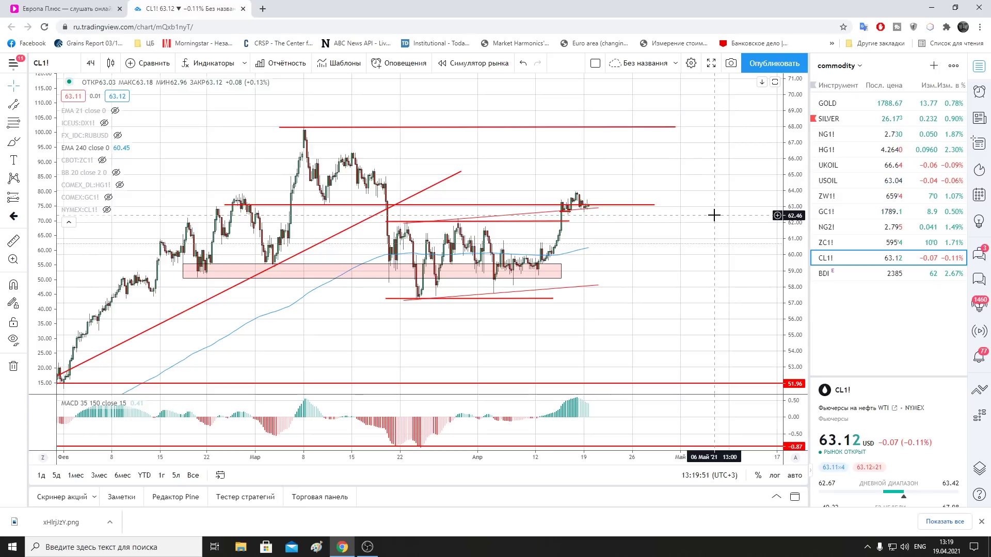
left_click(90, 63)
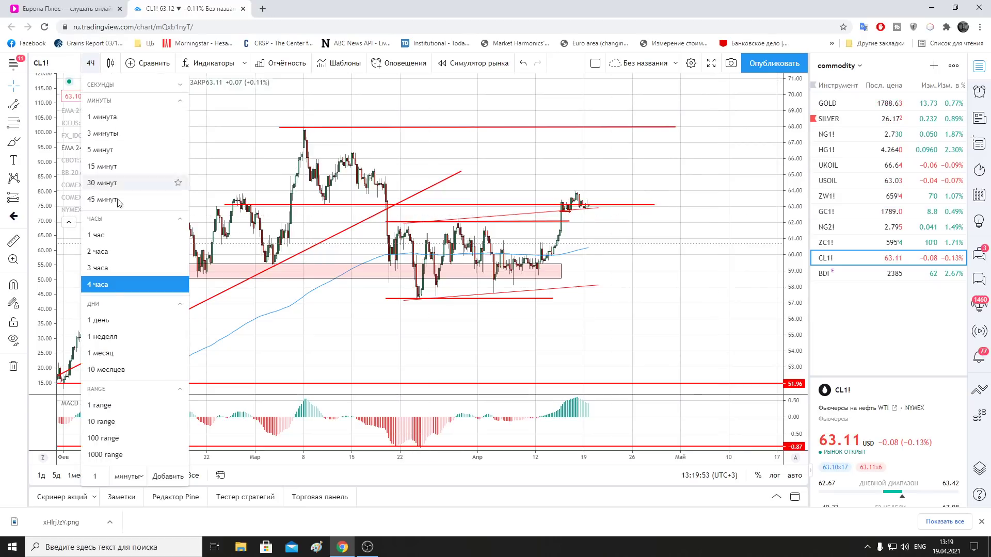
View CL1! on weekly candles, return to 4-hour, then bring up the HG1! copper chart
left_click(109, 341)
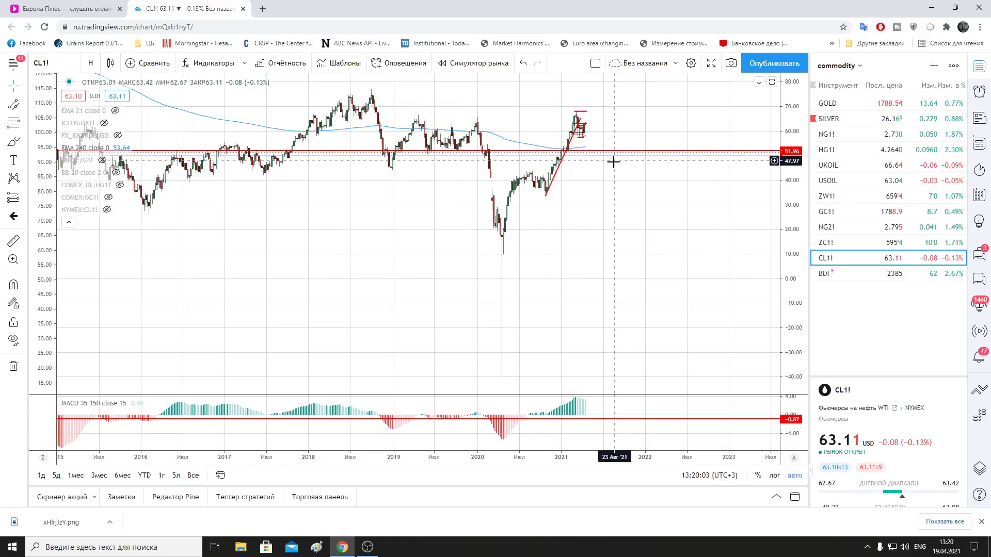
left_click(91, 63)
left_click(115, 285)
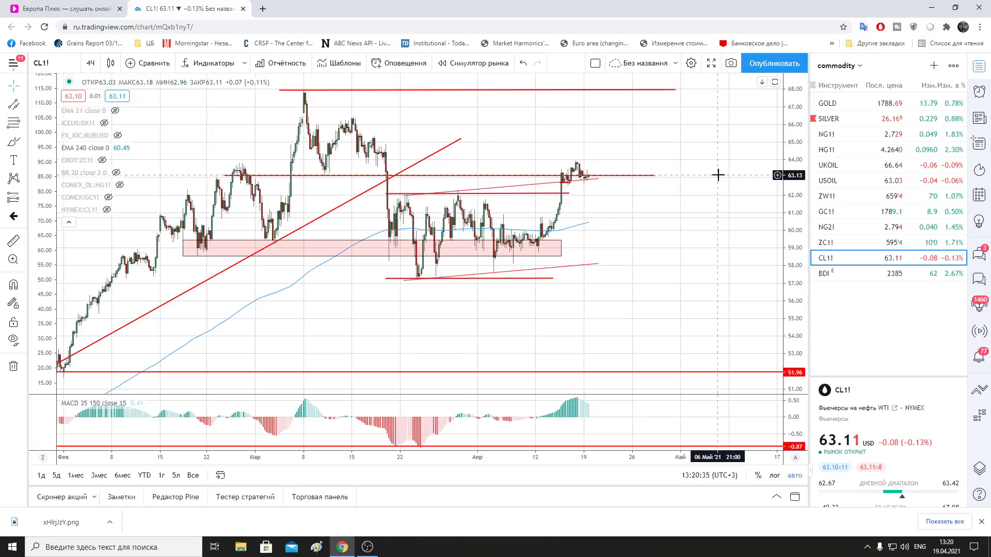
mouse_move(850, 135)
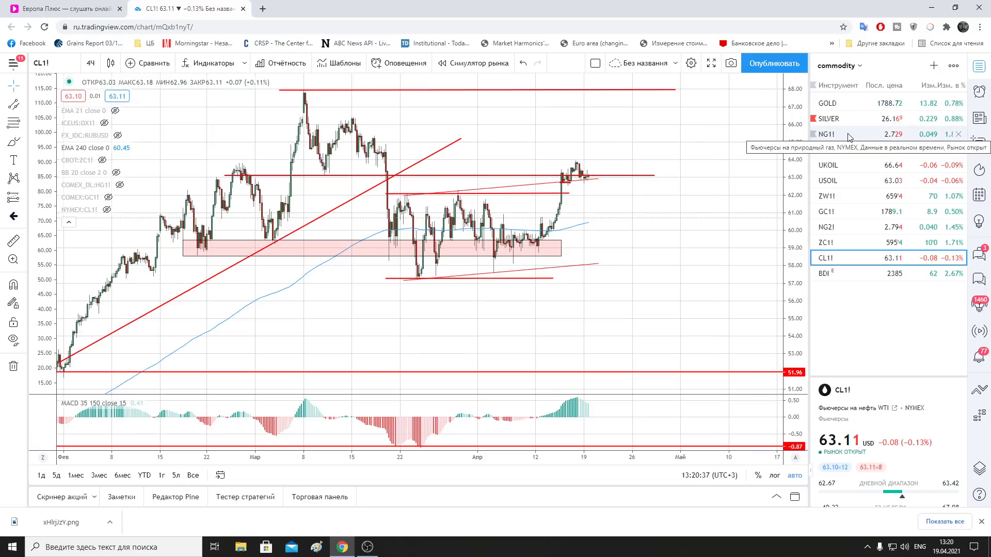
left_click(850, 149)
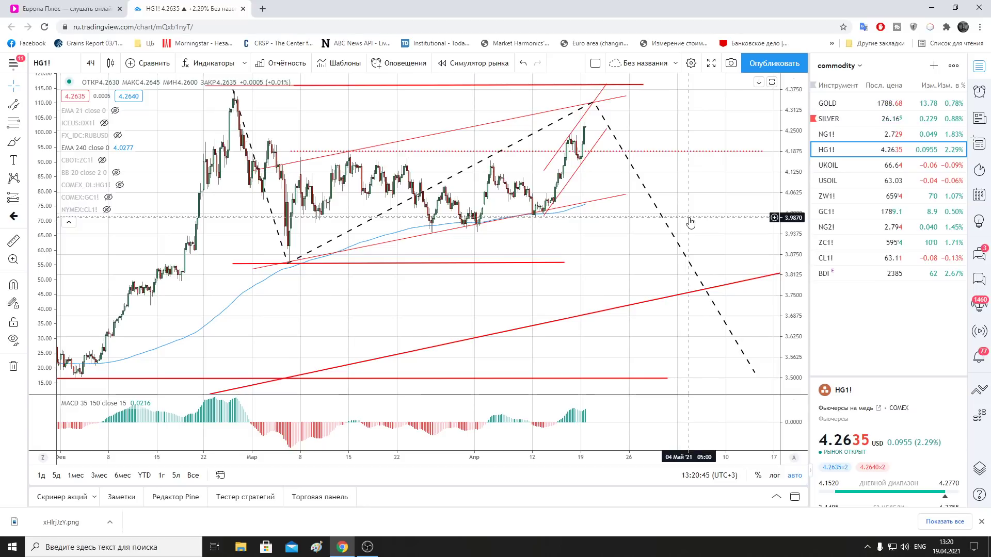
Select HG1!'s dashed projected price path, zoom out and back in, then open NG2! natural gas
left_click(601, 109)
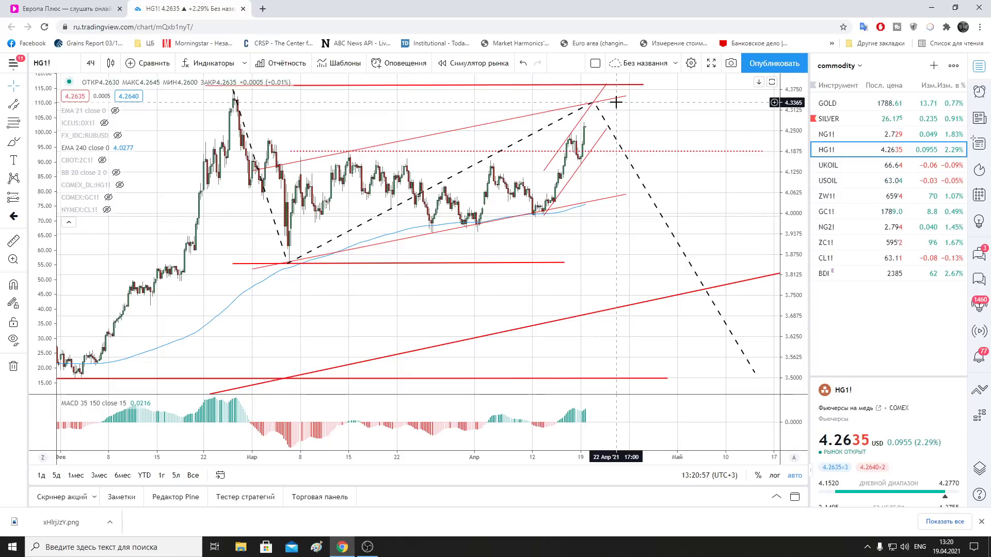
scroll(693, 166, "down", 3)
scroll(631, 274, "down", 3)
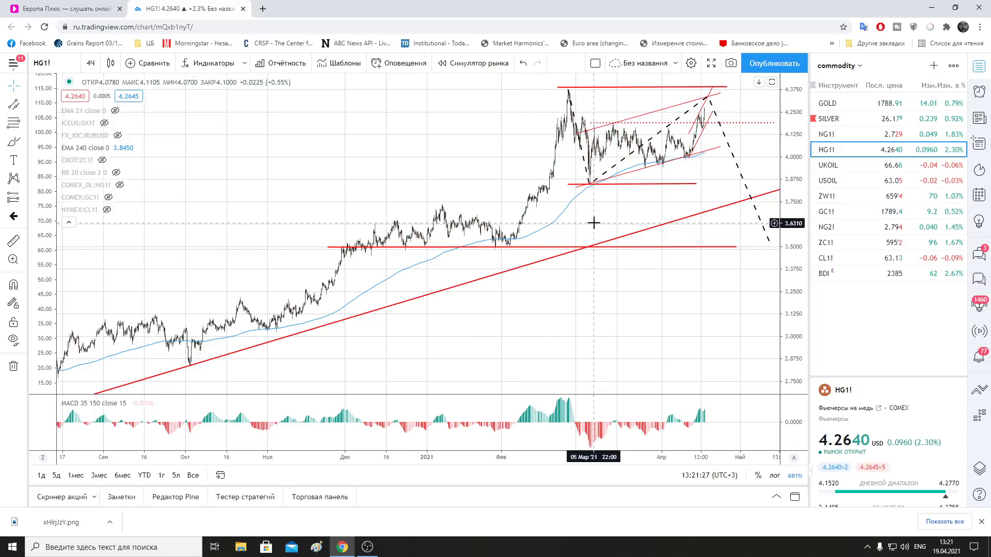
scroll(593, 223, "up", 3)
scroll(593, 223, "up", 2)
scroll(594, 223, "up", 2)
scroll(594, 223, "up", 2)
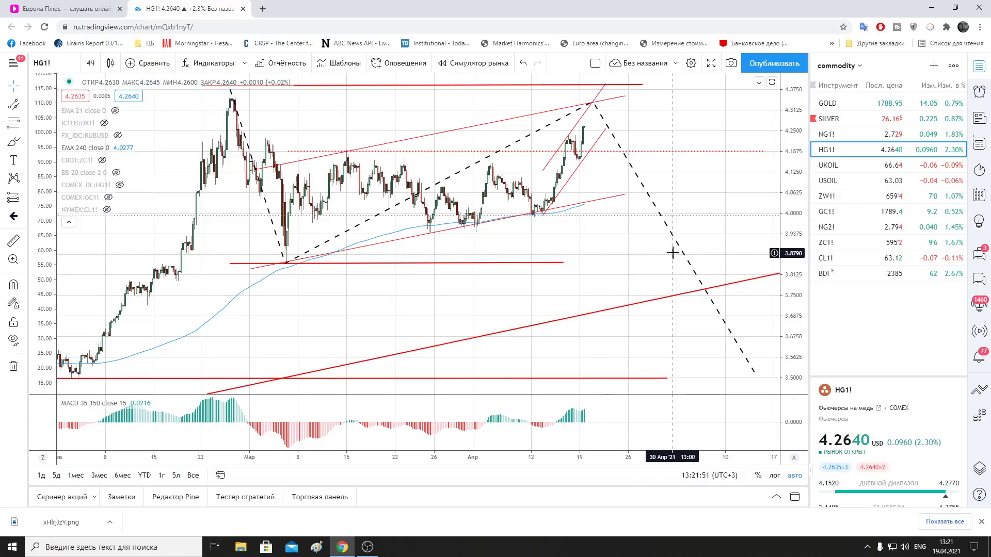
left_click(842, 227)
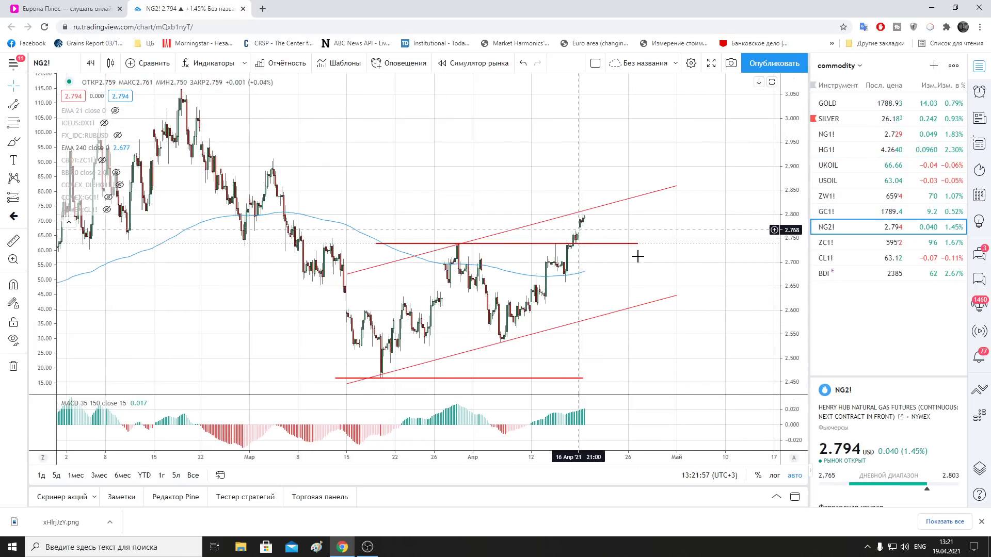
Frame NG2!'s January–May rise with its channel and red levels, then switch to GC1! gold
scroll(637, 256, "down", 3)
scroll(679, 278, "down", 3)
scroll(699, 319, "down", 3)
scroll(708, 307, "down", 2)
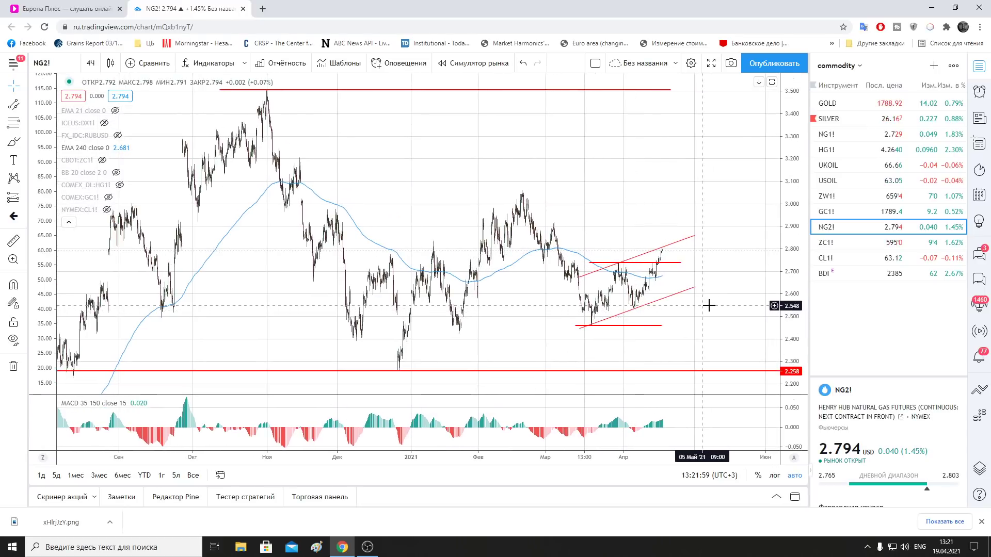
scroll(709, 309, "down", 1)
scroll(708, 309, "down", 1)
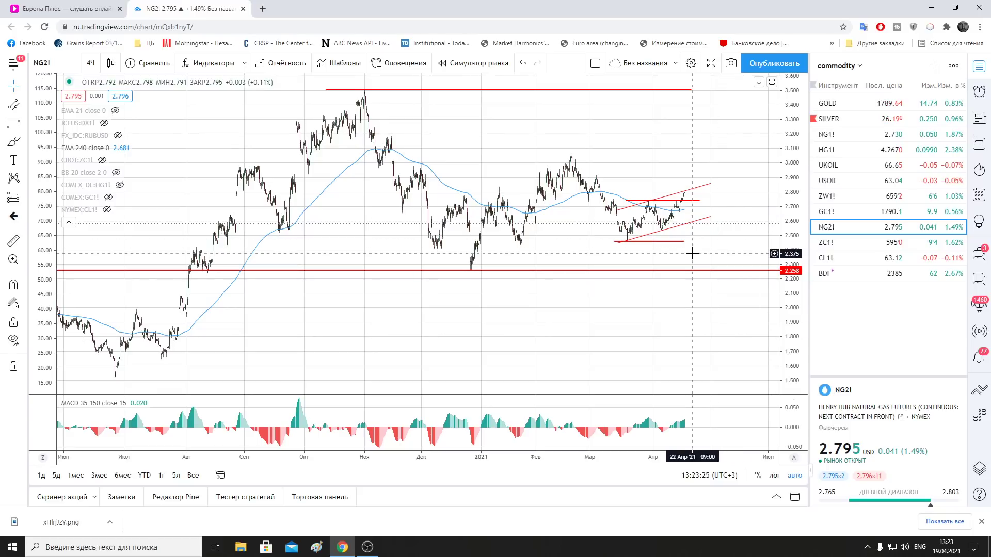
scroll(692, 253, "up", 3)
scroll(692, 253, "up", 3)
scroll(671, 263, "up", 2)
left_click_drag(523, 186, 664, 177)
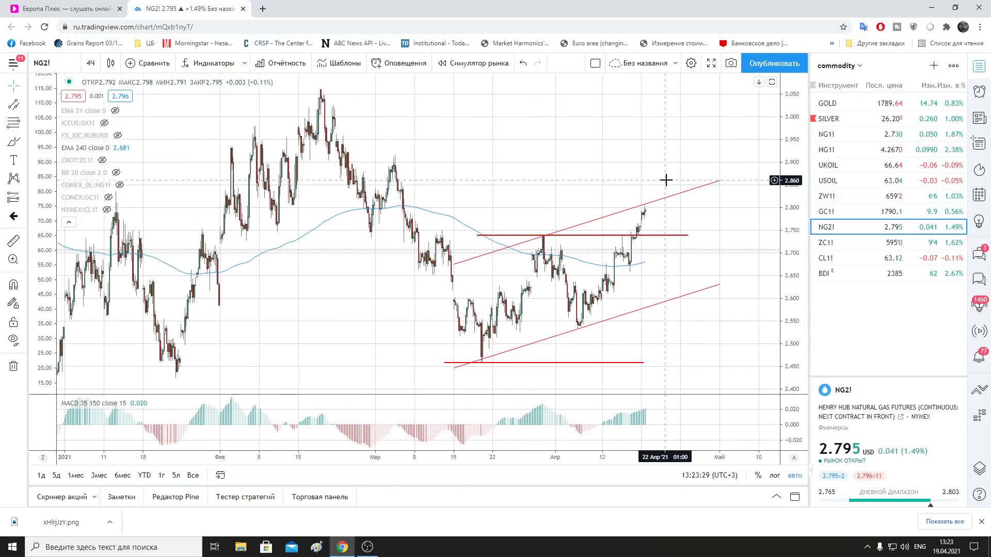
scroll(663, 177, "up", 1)
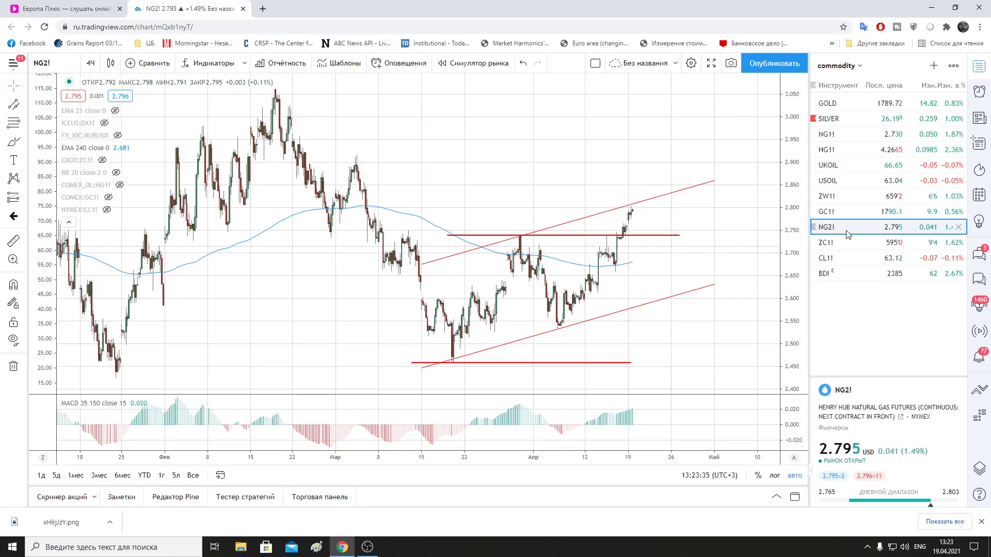
left_click(847, 212)
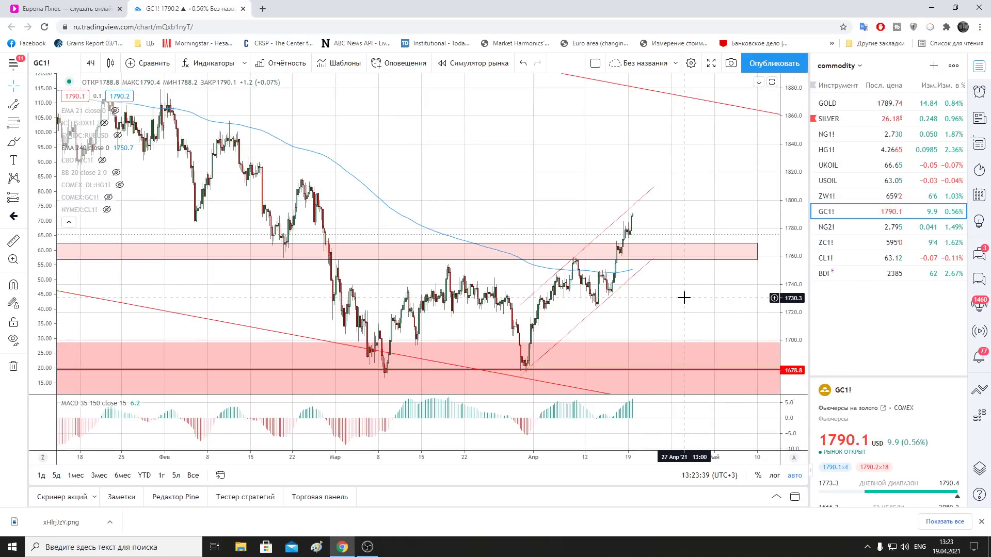
Change the GC1! rising price channel from dotted to solid lines
left_click(645, 266)
left_click(615, 93)
left_click(629, 112)
left_click(705, 217)
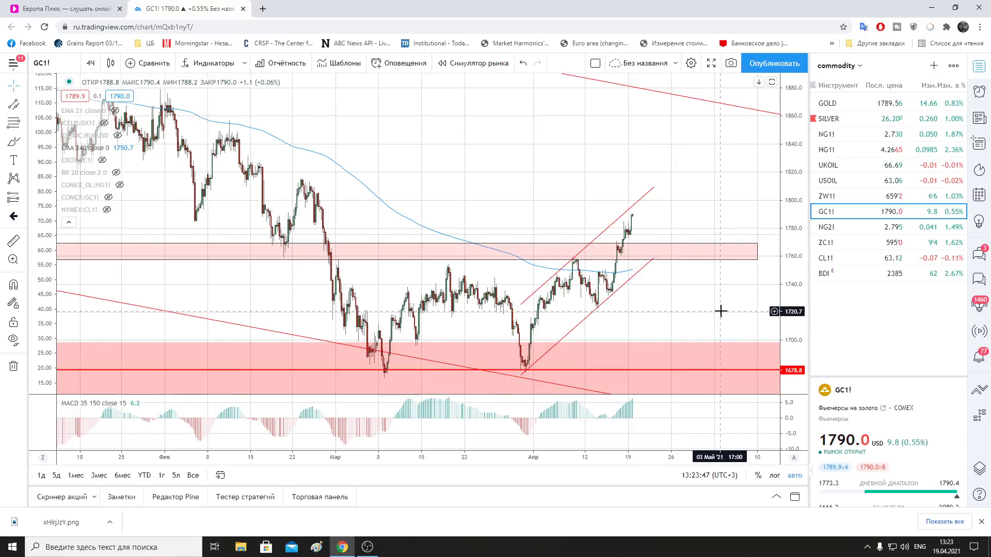
Inspect the pink zone near 1760 while framing February–April bars, then open SILVER
scroll(721, 312, "down", 2)
scroll(721, 311, "down", 2)
scroll(721, 311, "down", 1)
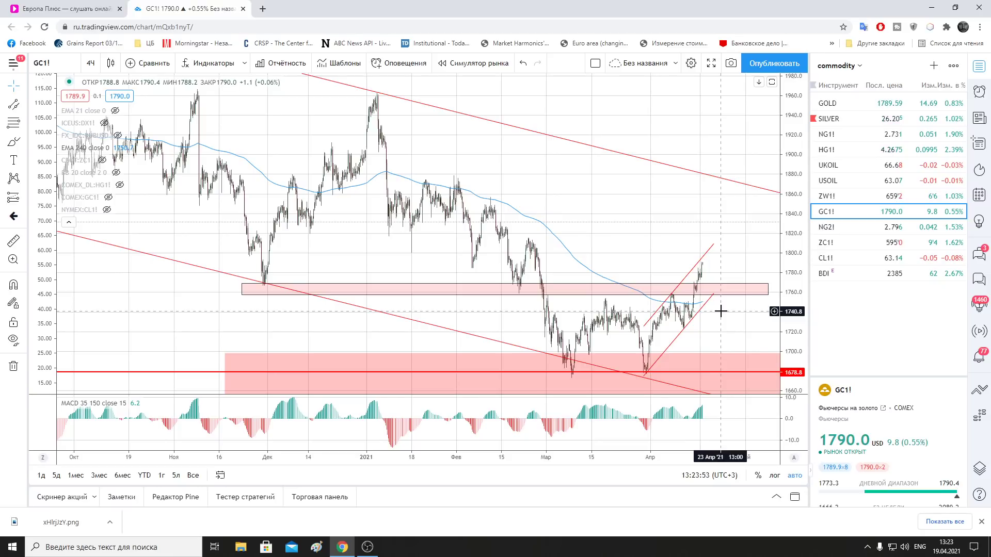
left_click(729, 295)
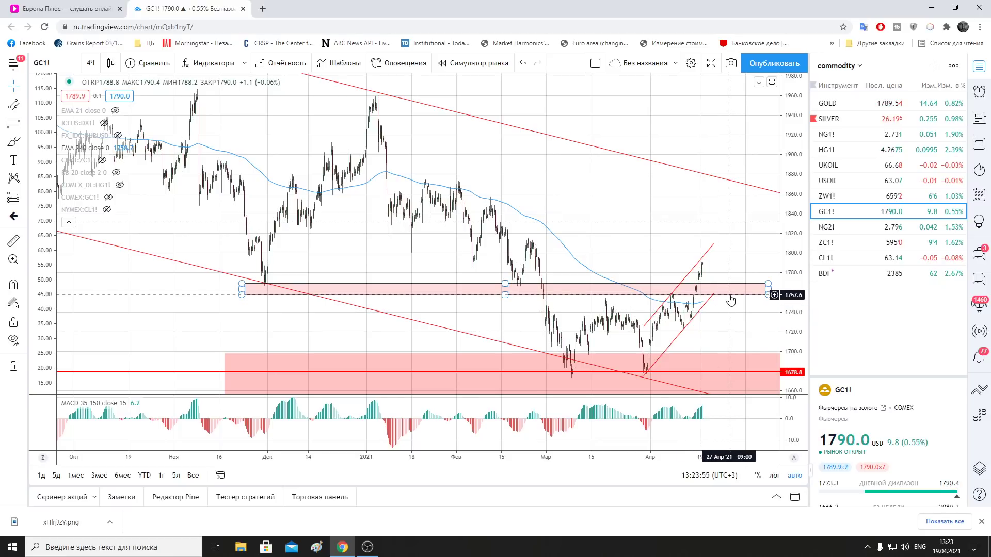
left_click(722, 258)
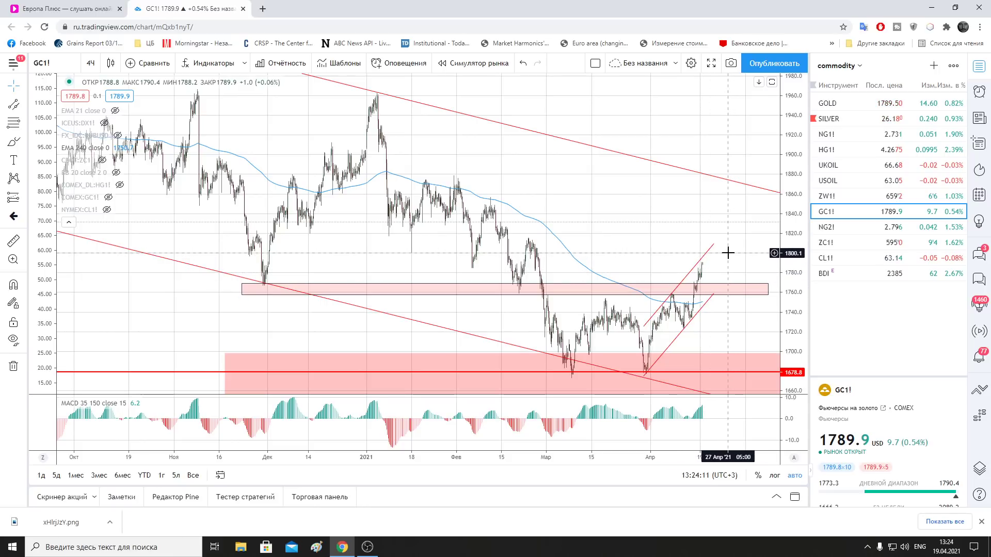
left_click_drag(615, 219, 563, 211)
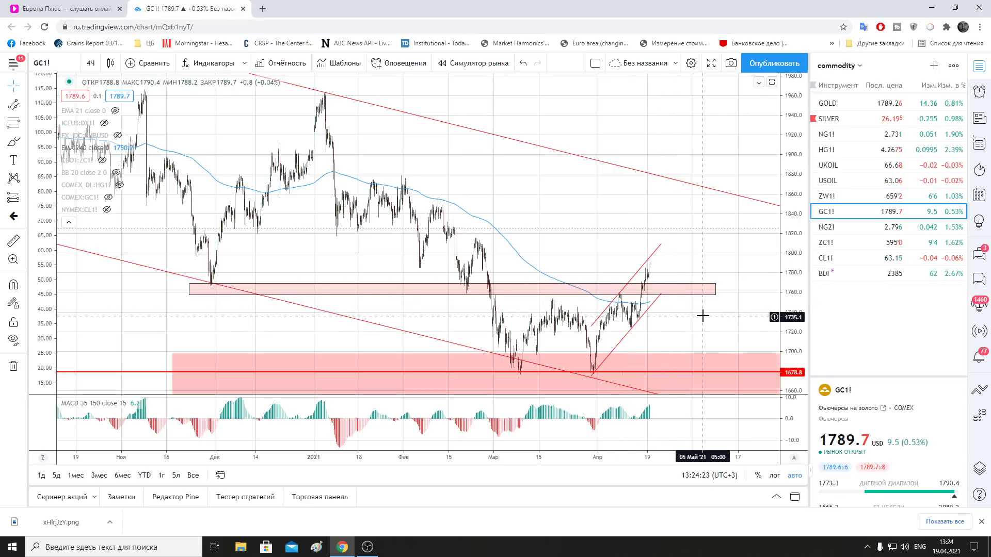
left_click(694, 293)
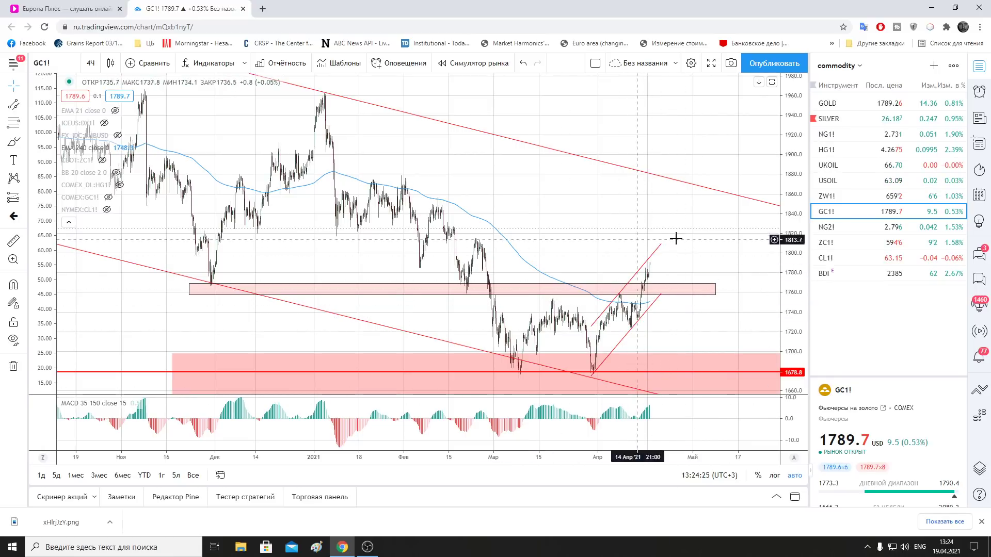
left_click(572, 220)
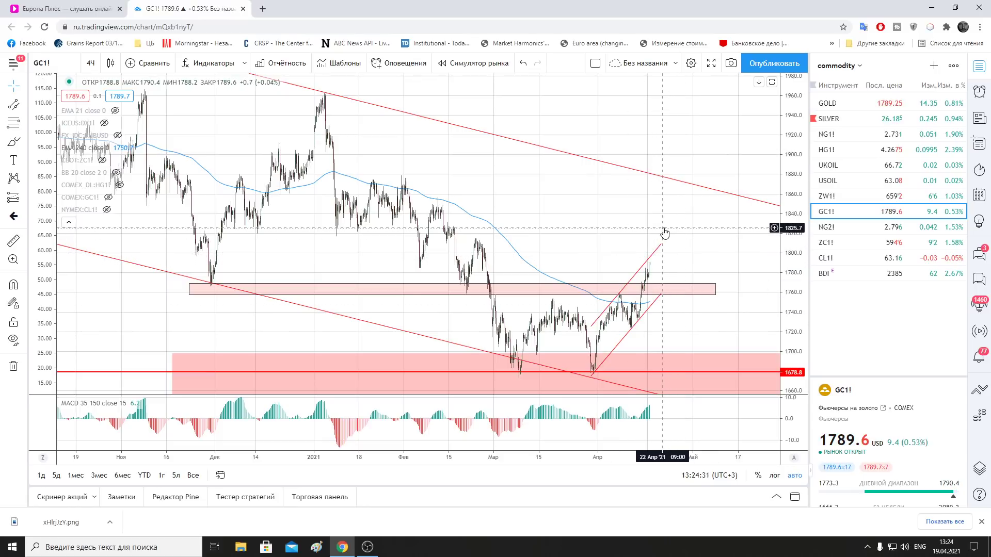
scroll(665, 233, "up", 3)
scroll(637, 215, "up", 3)
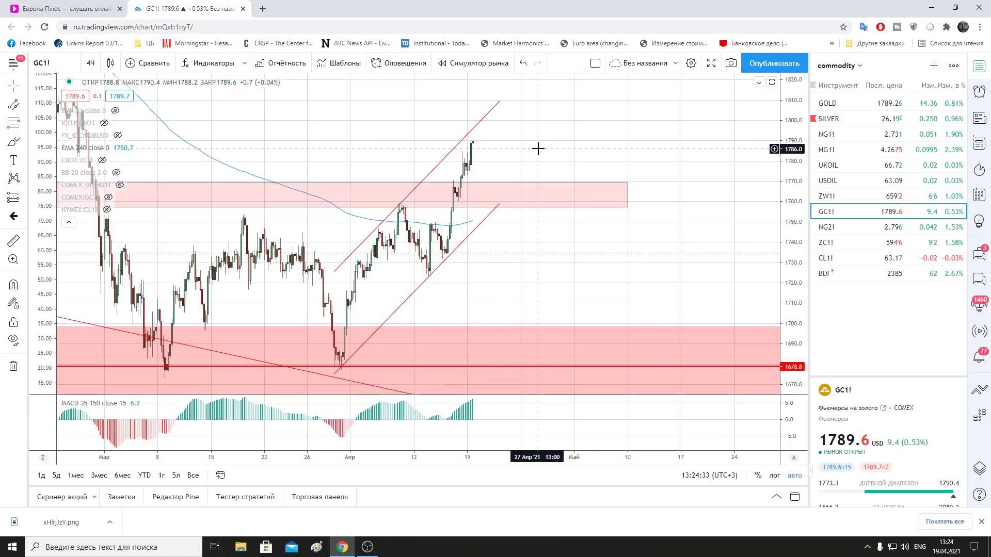
left_click_drag(538, 146, 715, 158)
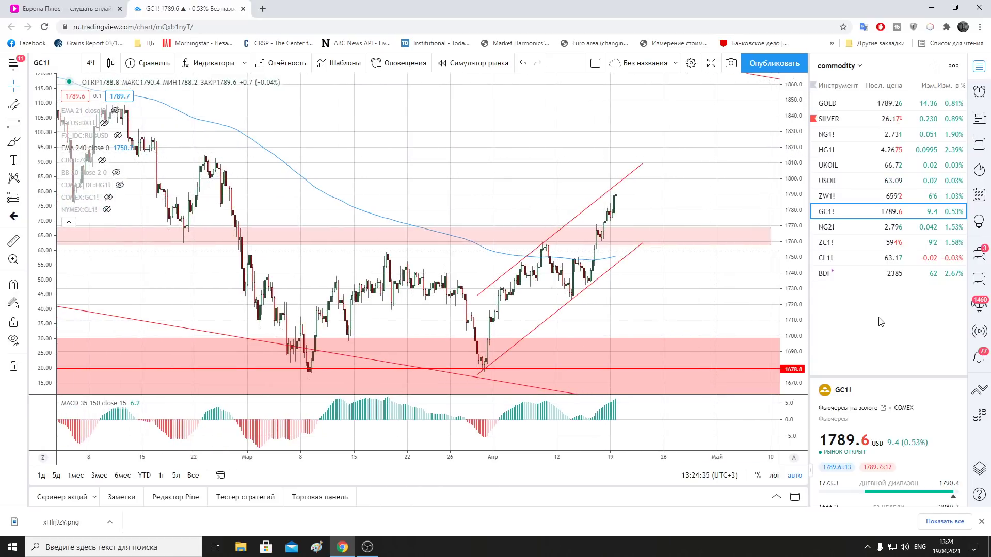
left_click(838, 121)
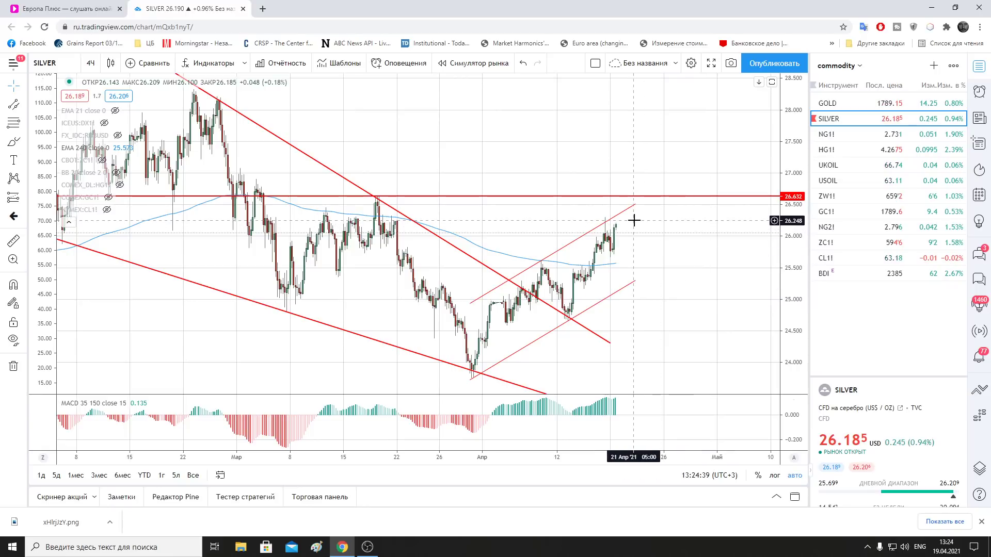
Zoom SILVER out to years of history, down to the 2020 lows, and select the descending red trendline
scroll(686, 266, "down", 1)
scroll(692, 279, "down", 1)
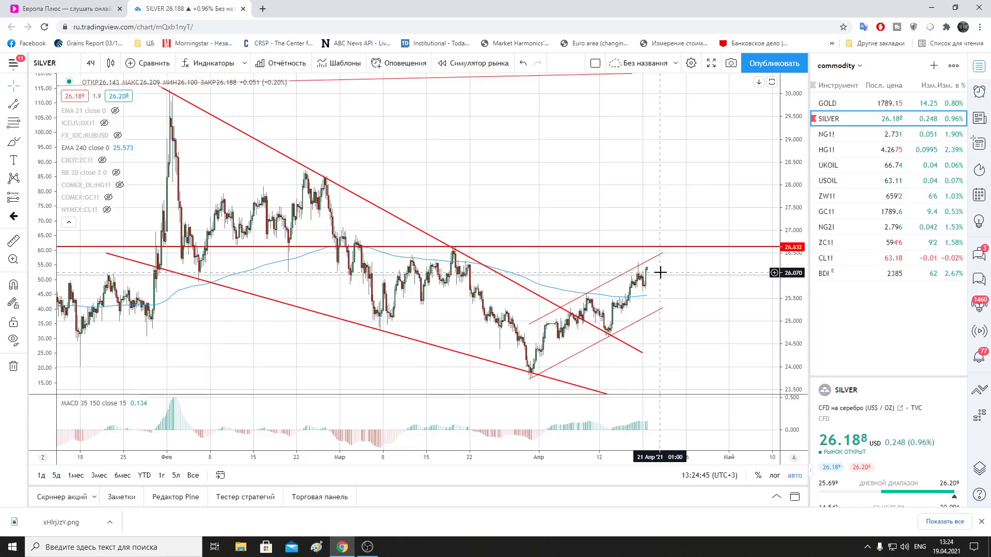
scroll(660, 268, "down", 1)
scroll(659, 242, "down", 1)
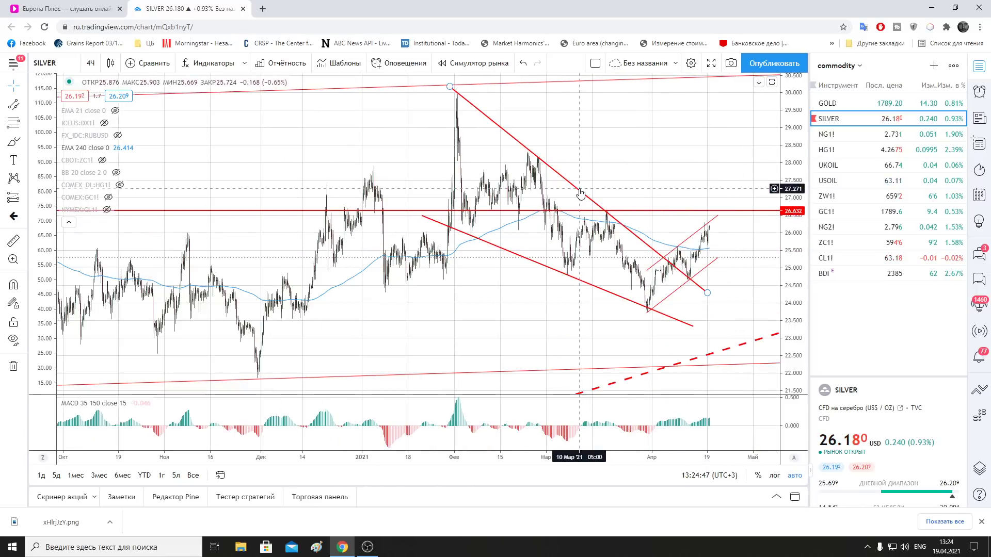
scroll(620, 253, "down", 2)
scroll(671, 326, "down", 2)
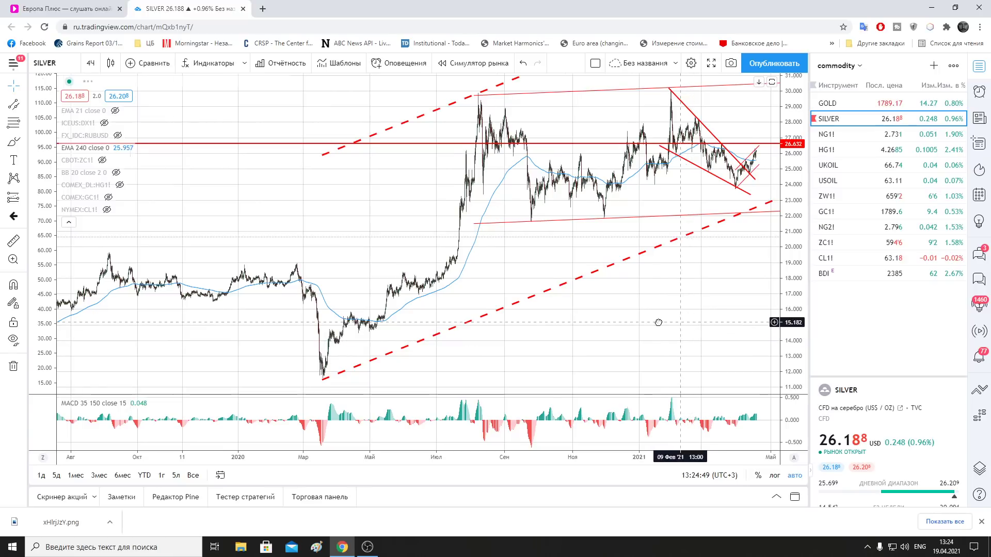
left_click_drag(657, 324, 507, 262)
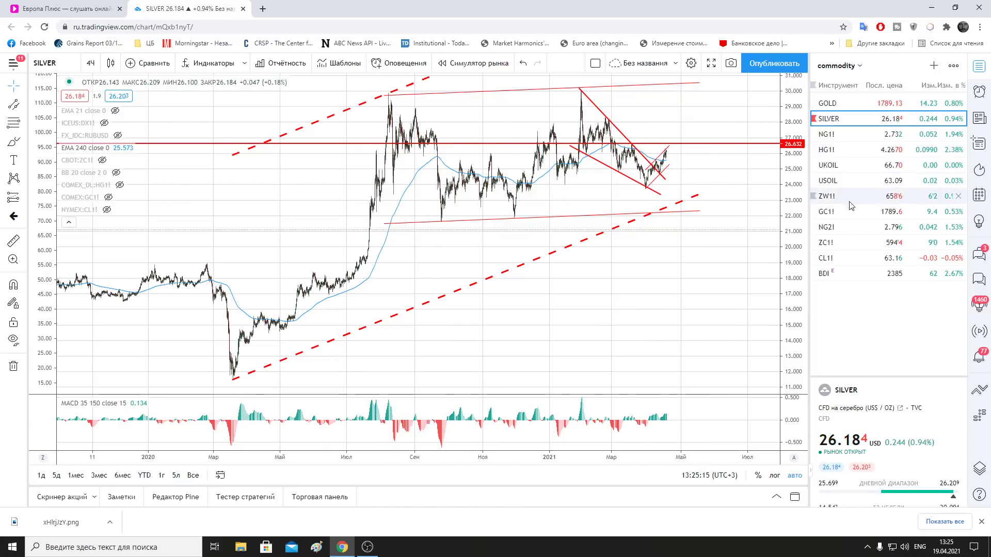
left_click(641, 154)
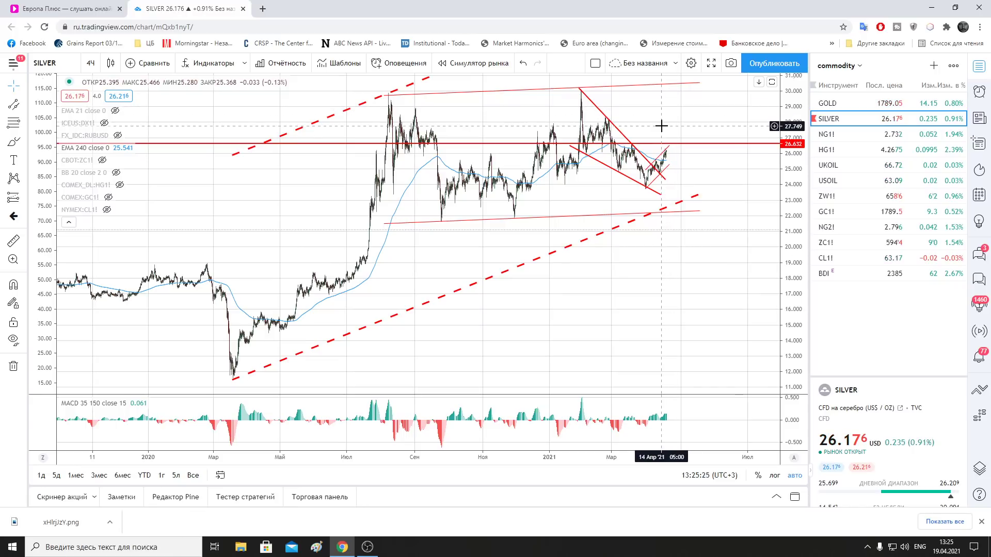
Compress then auto-reset the price scale, zoom back to the recent wedge and channel, then open ZC1!
left_click_drag(793, 124, 792, 170)
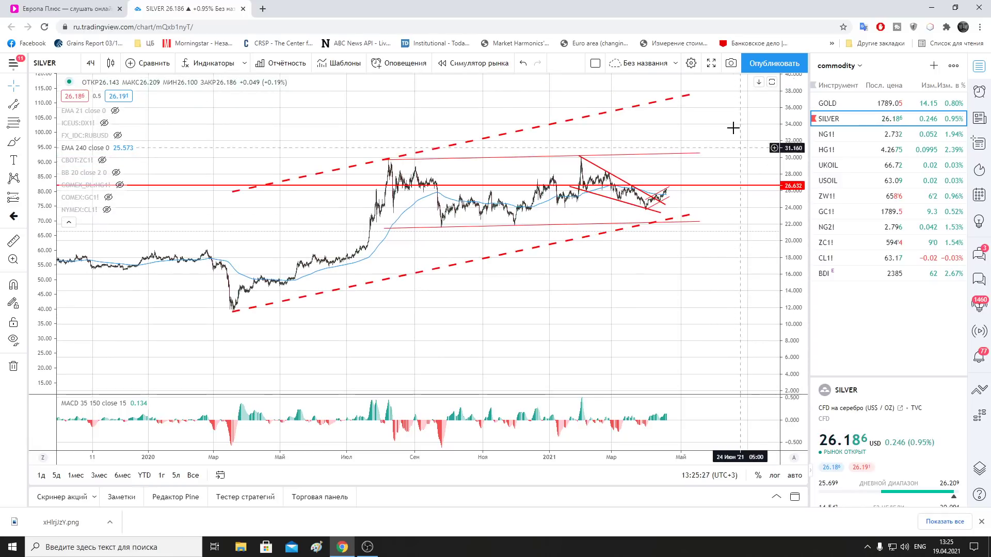
double_click(792, 292)
scroll(720, 284, "up", 3)
scroll(720, 288, "up", 3)
scroll(516, 258, "up", 2)
scroll(449, 250, "up", 3)
left_click_drag(370, 195, 748, 238)
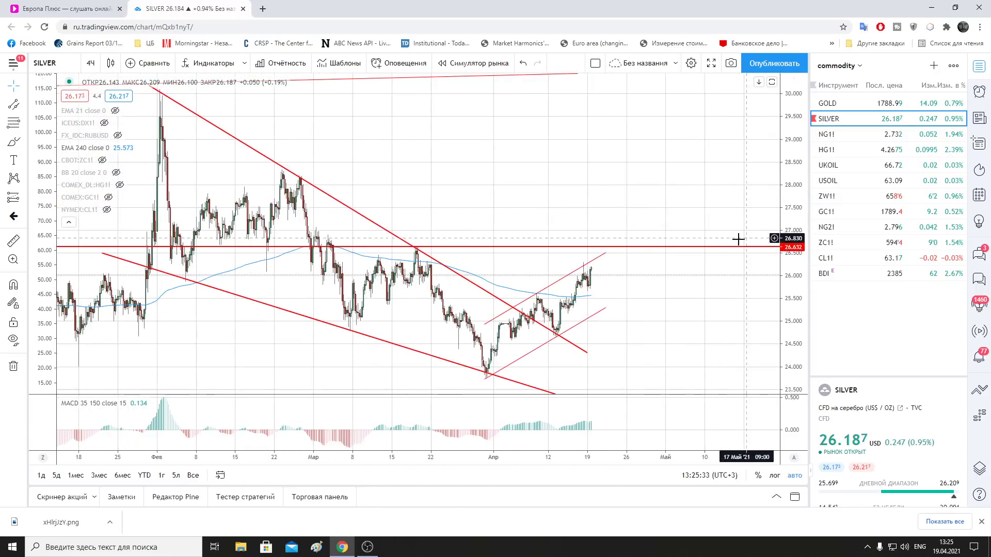
scroll(625, 197, "up", 2)
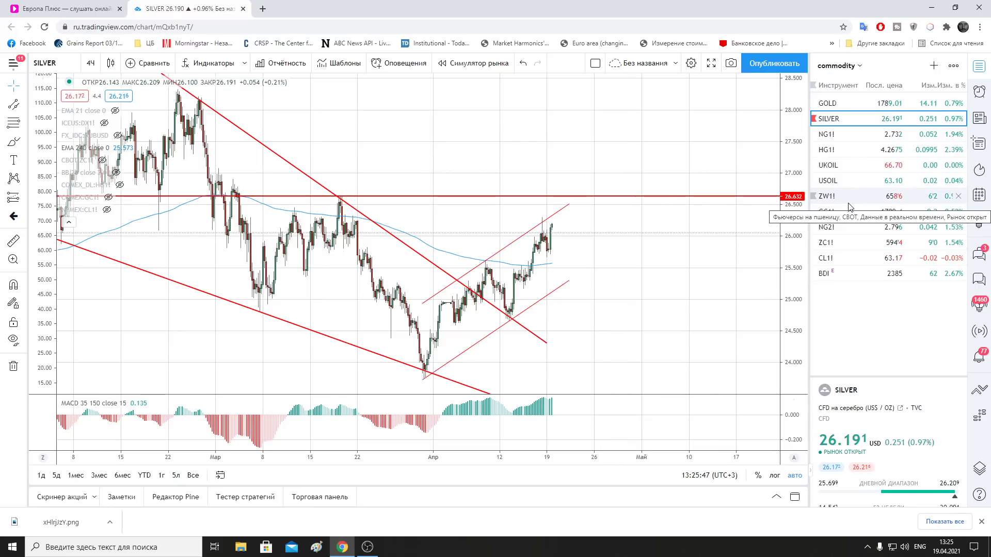
left_click(836, 243)
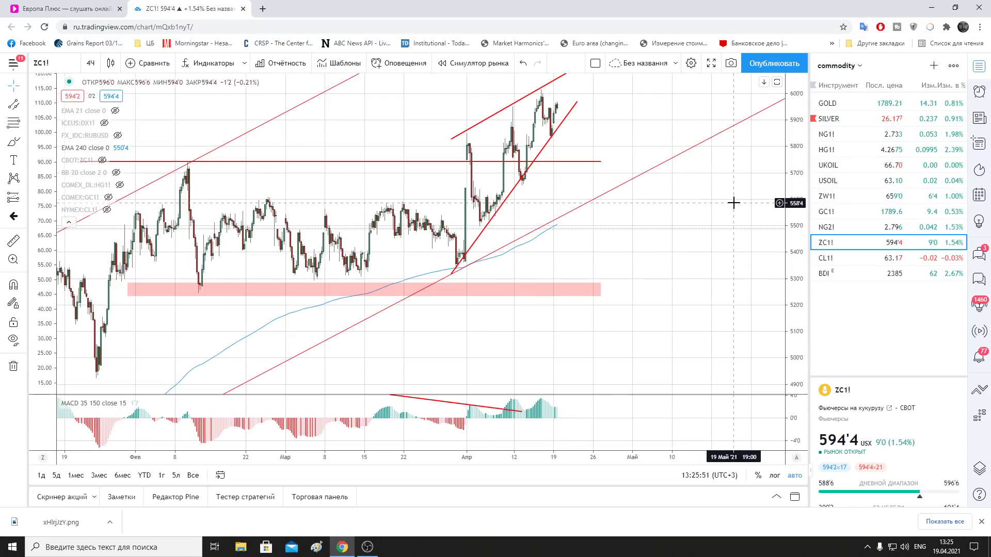
Reveal ZC1!'s 464'2 line, zoom out to 2019 and back to Jan–May 2021, then switch to ZW1!
left_click_drag(781, 229, 742, 285)
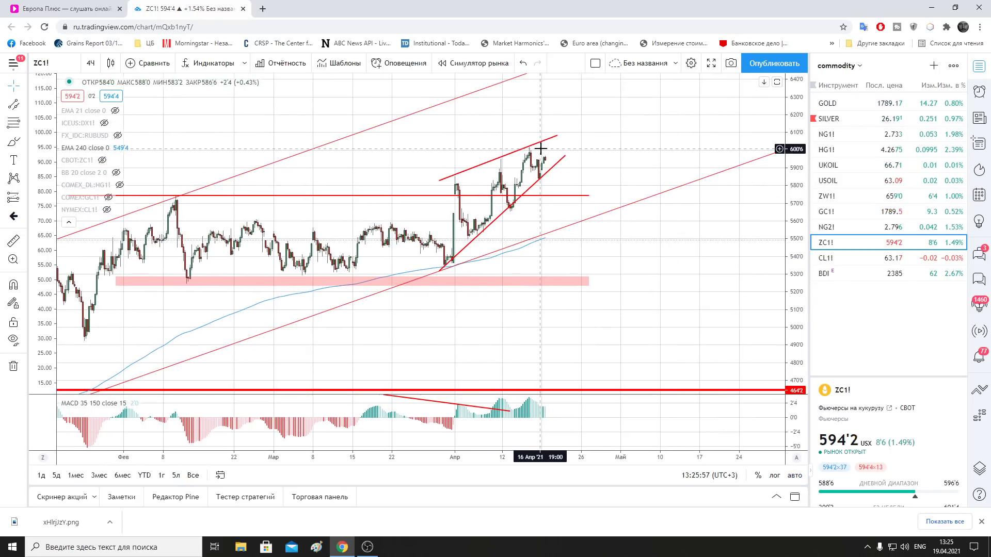
scroll(620, 196, "down", 2)
scroll(712, 243, "down", 2)
scroll(770, 272, "down", 2)
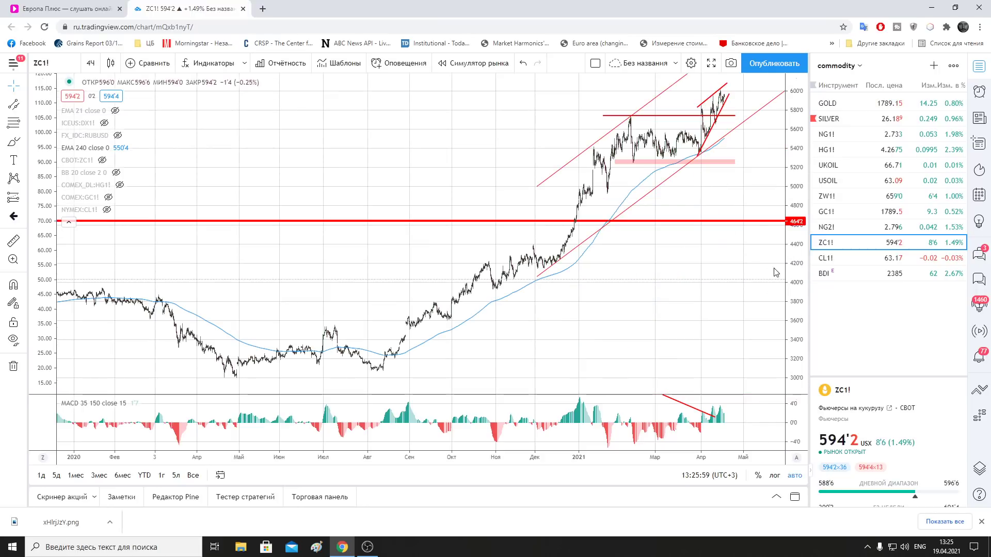
scroll(692, 295, "down", 1)
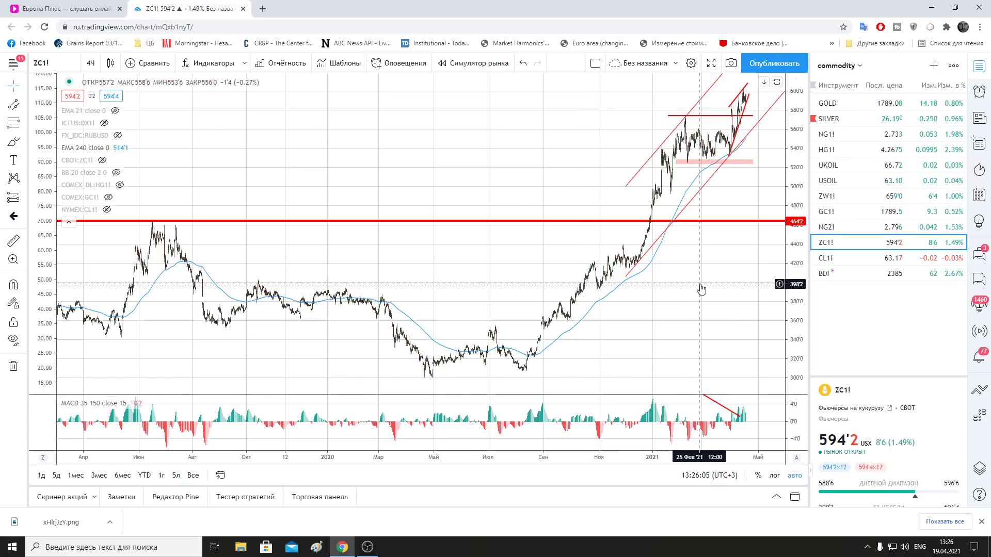
scroll(695, 283, "up", 2)
scroll(697, 284, "up", 2)
scroll(699, 285, "up", 2)
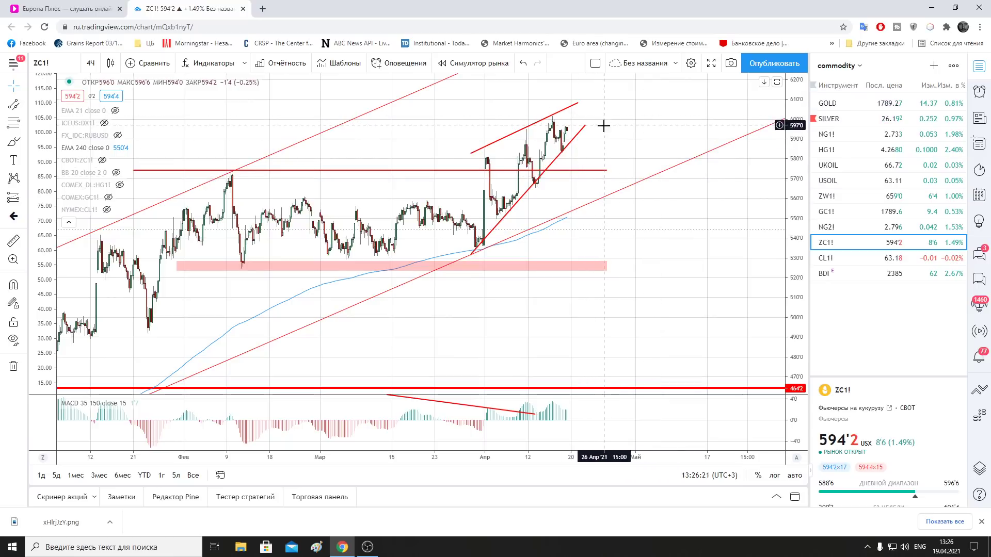
key("Up")
key("Up")
key("Up")
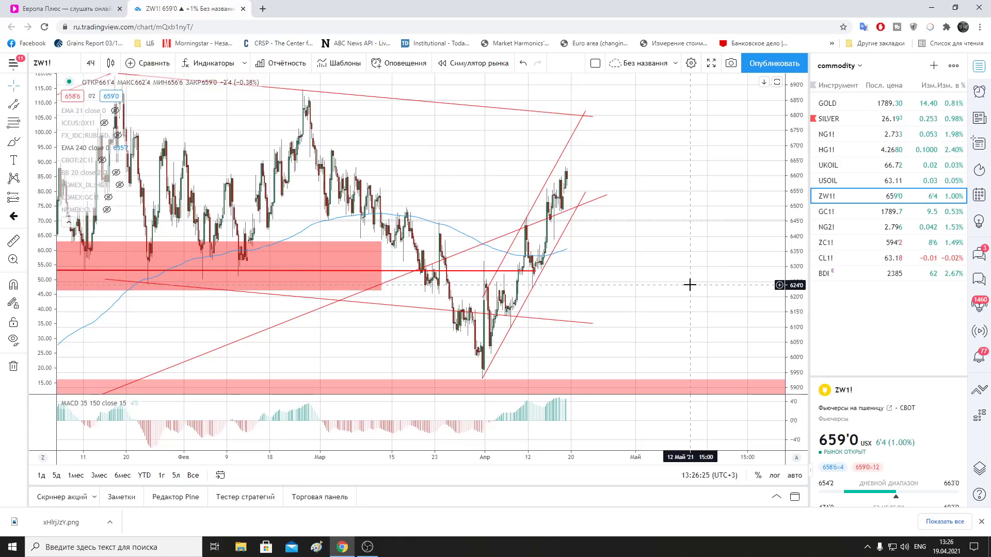
Draw a trend line along ZW1!'s April rally up to the latest high and fine-tune its anchors
scroll(690, 283, "down", 3)
scroll(691, 288, "down", 2)
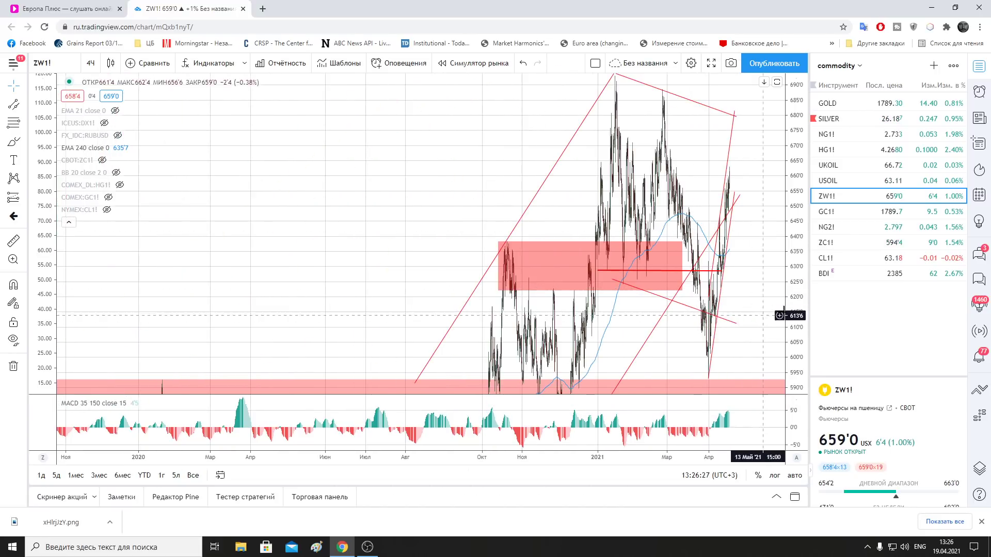
scroll(731, 310, "up", 1)
scroll(731, 310, "up", 1)
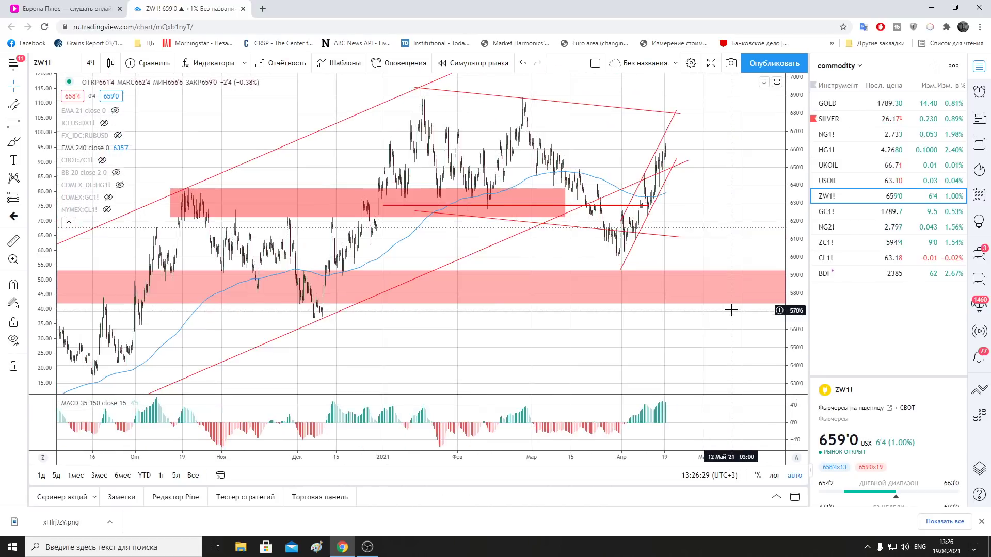
scroll(731, 310, "up", 2)
scroll(731, 310, "up", 2)
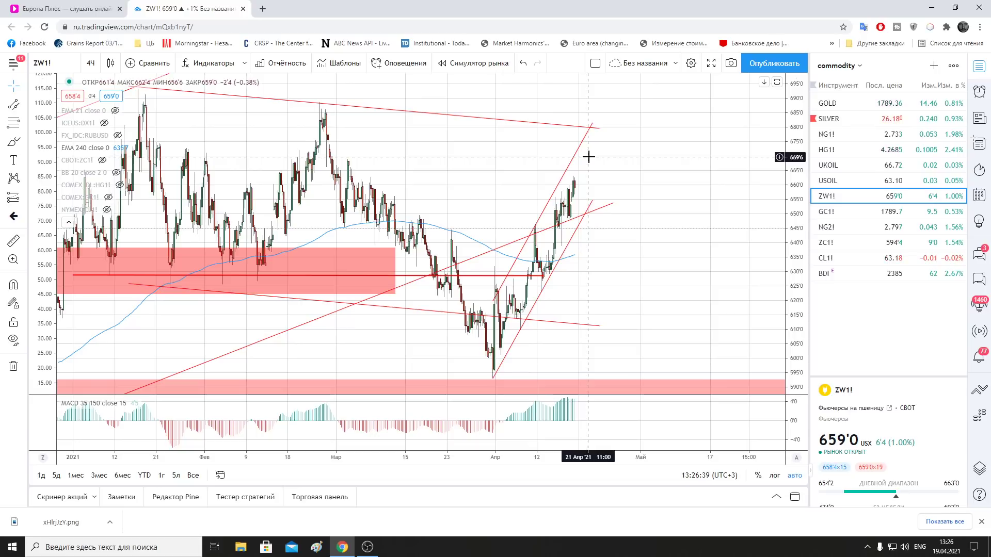
left_click(24, 104)
left_click(53, 108)
left_click(492, 271)
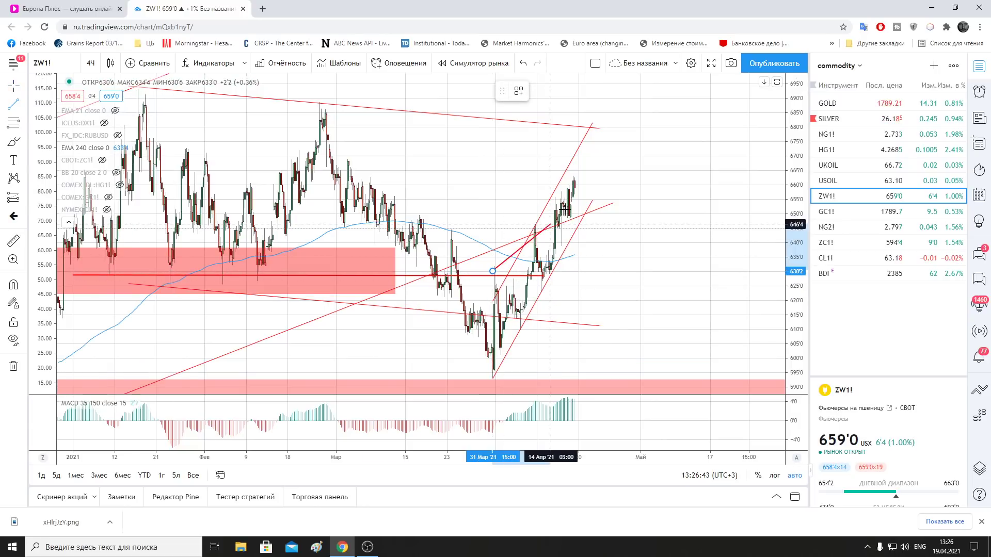
left_click(582, 173)
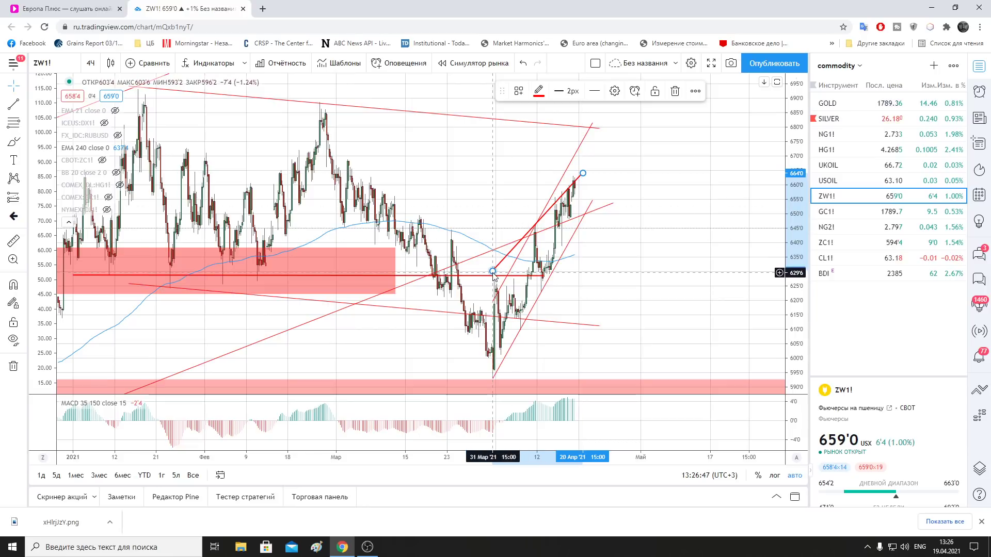
left_click_drag(493, 271, 481, 279)
left_click_drag(583, 173, 583, 175)
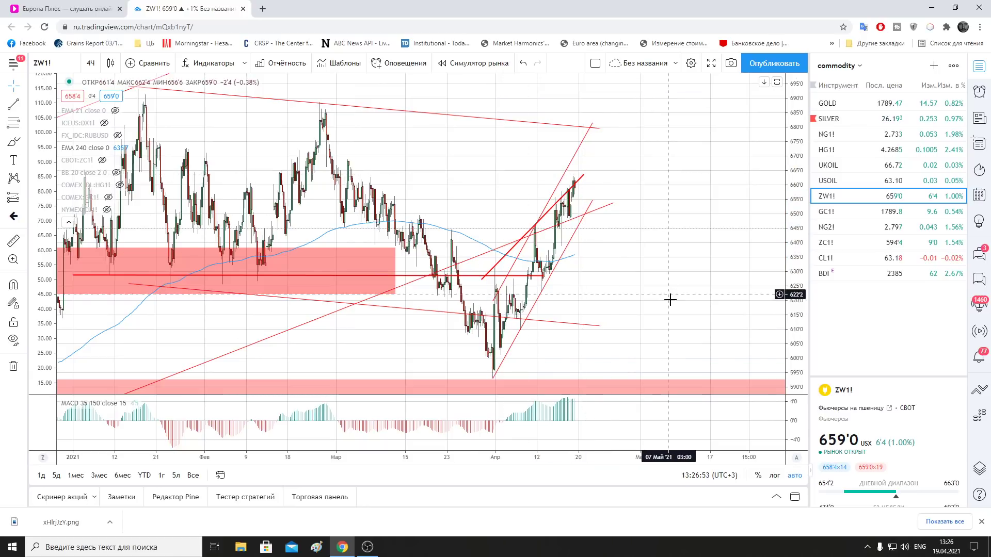
Delete the thick red trend line drawn along the April rally
scroll(670, 299, "down", 2)
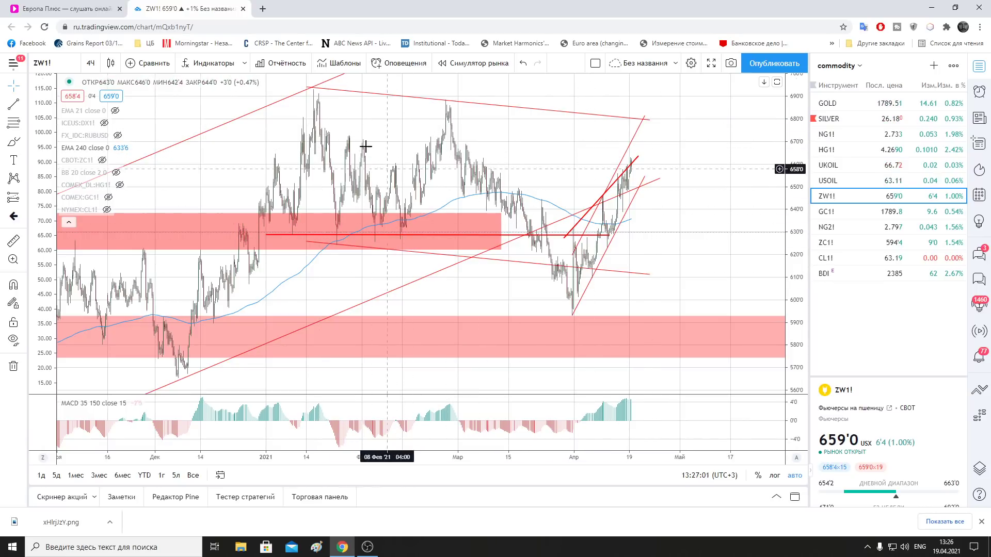
scroll(712, 233, "up", 3)
scroll(619, 258, "up", 2)
left_click_drag(534, 280, 664, 266)
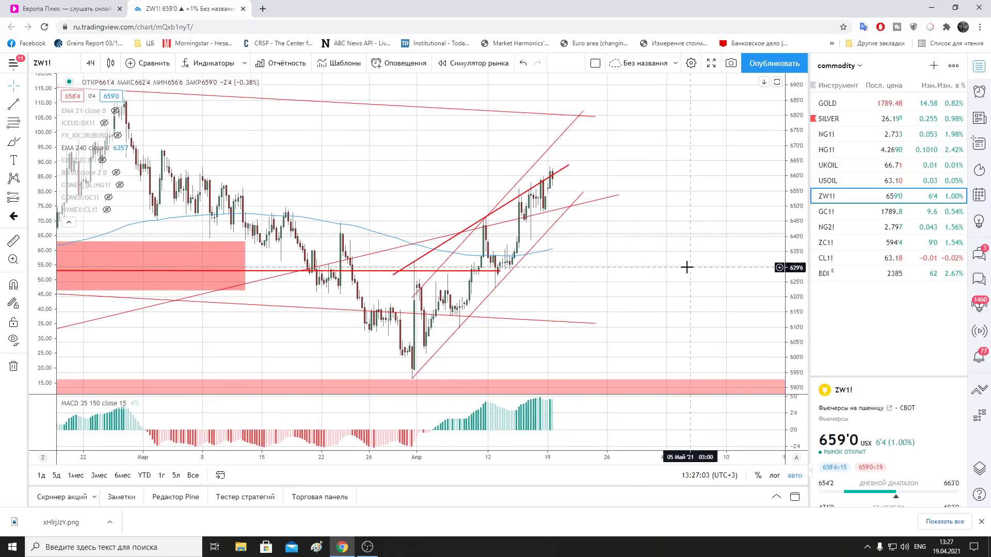
left_click(565, 171)
key("Delete")
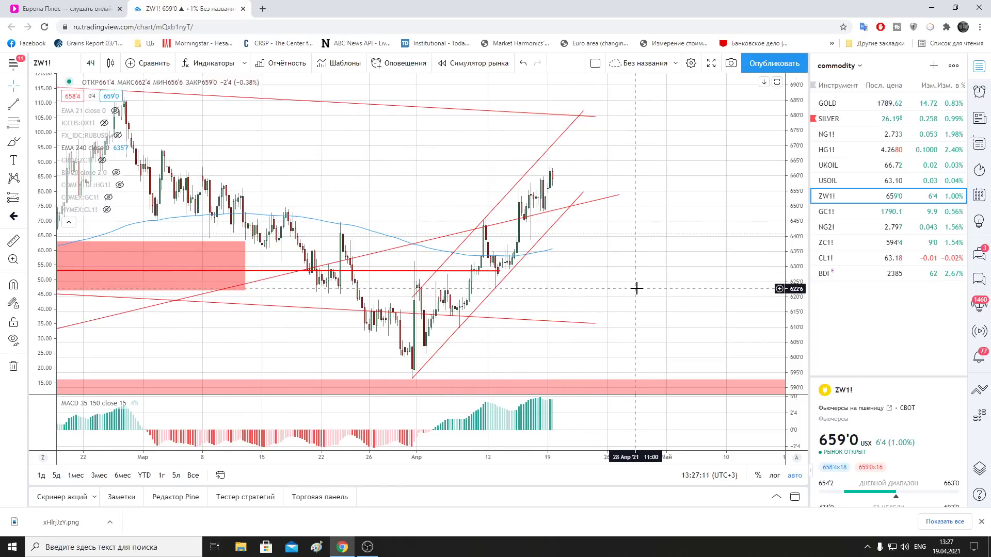
scroll(637, 288, "down", 1)
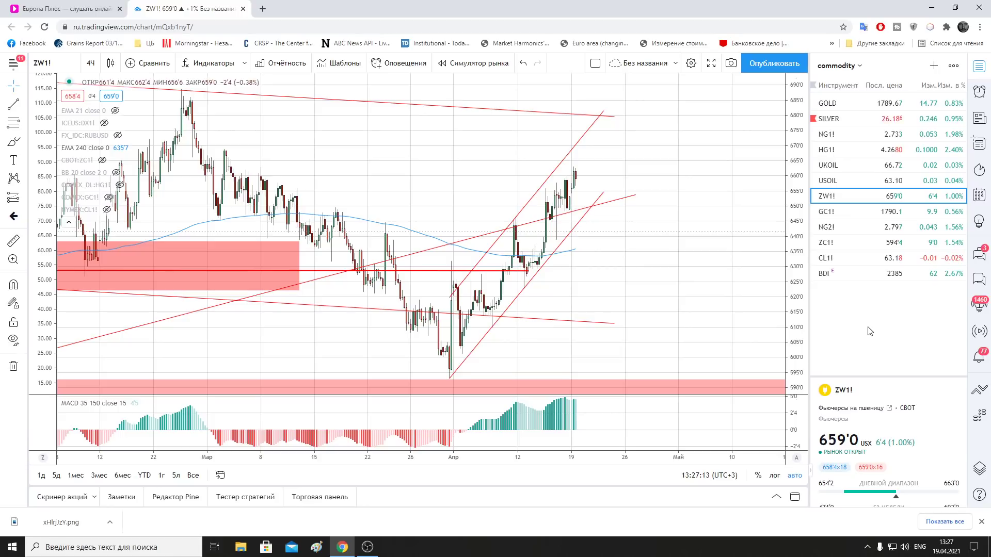
left_click(833, 66)
mouse_move(855, 215)
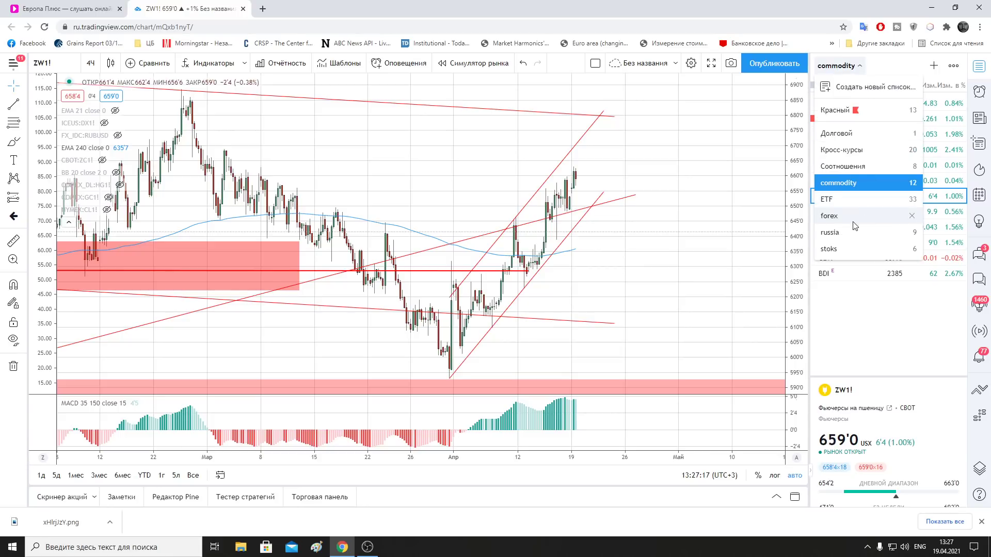
Switch to the stoks watchlist and open the ES1! E-mini S&P 500 futures chart
left_click(835, 250)
left_click(829, 103)
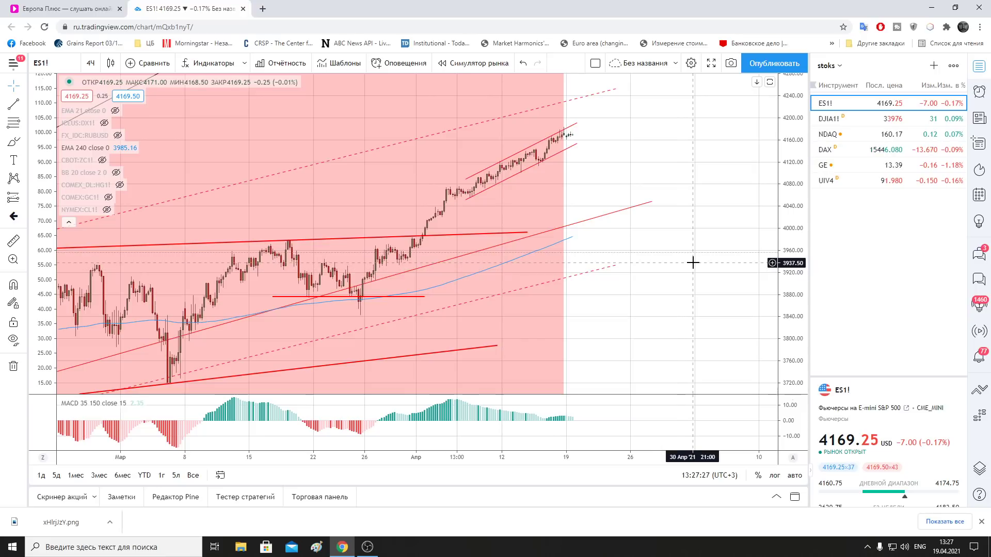
scroll(602, 188, "up", 1)
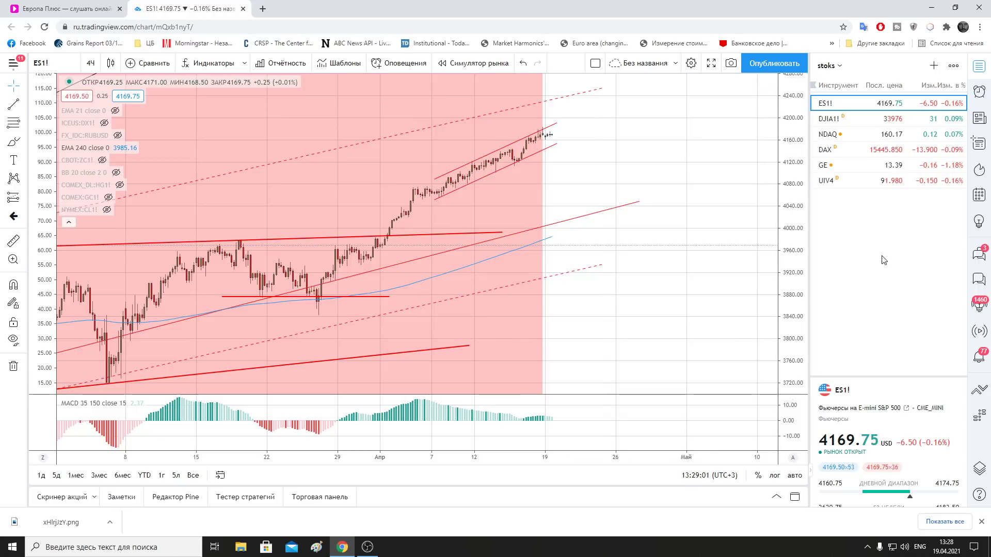
left_click(829, 66)
Open the ZN1! 10-year T-note chart from the Долговой watchlist and zoom the view
left_click(836, 133)
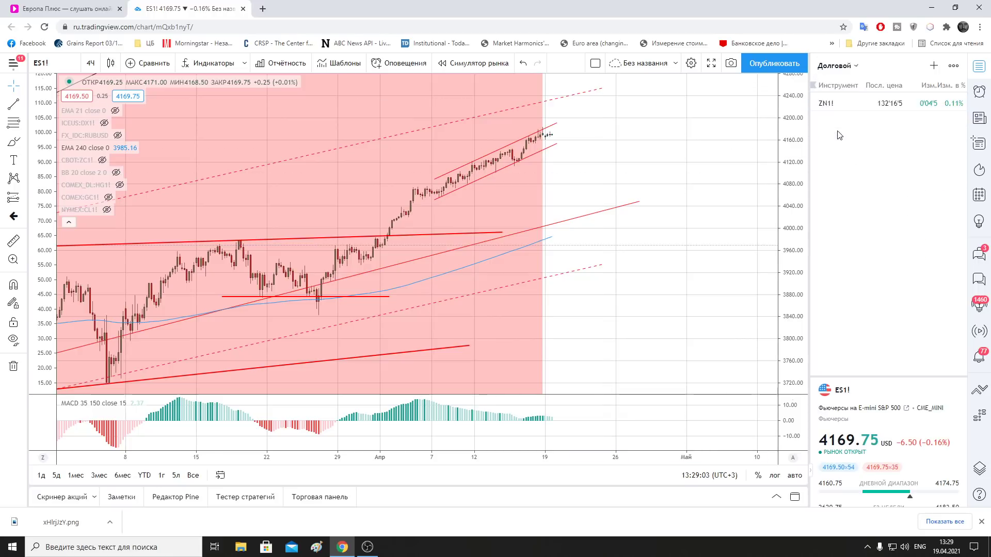
left_click(849, 104)
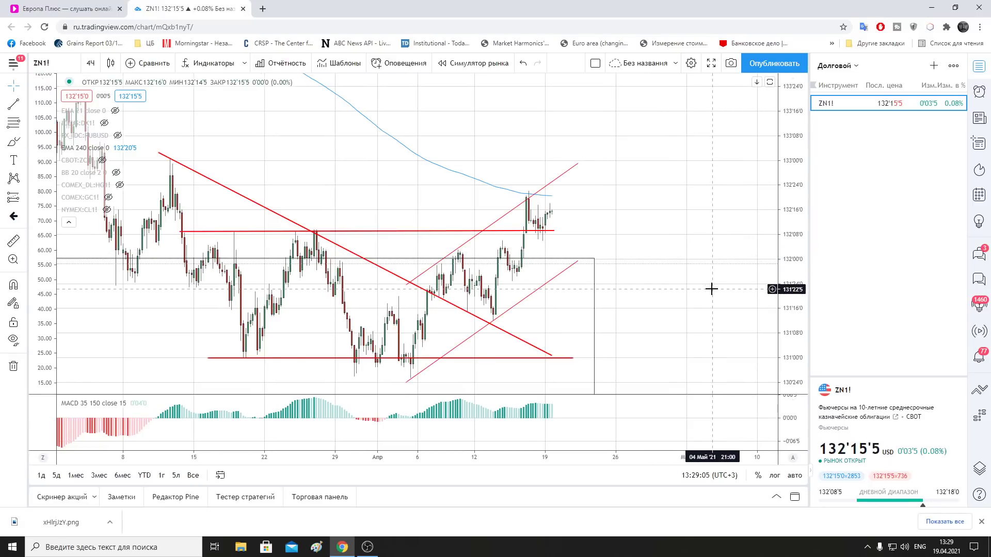
scroll(711, 291, "down", 1)
scroll(712, 291, "down", 1)
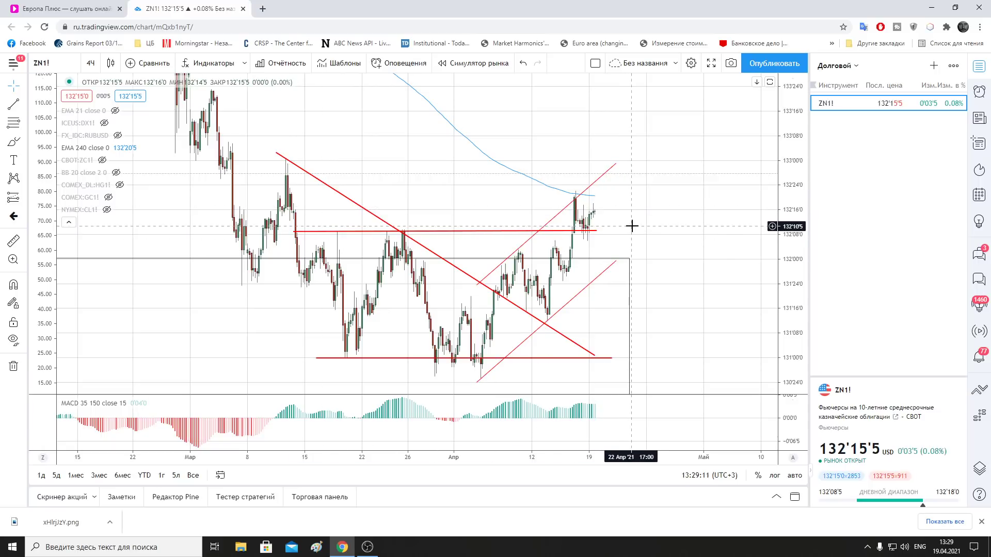
scroll(739, 293, "down", 2)
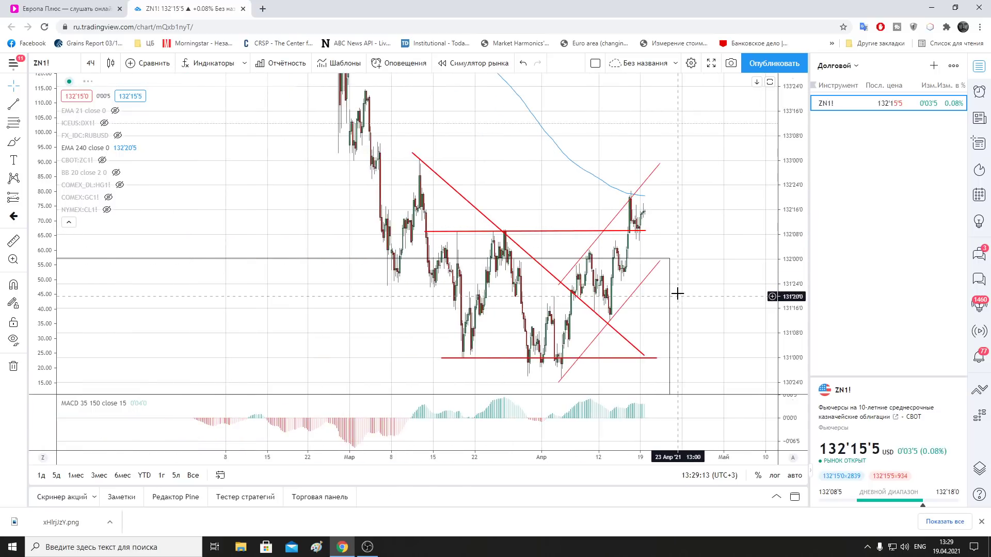
scroll(758, 274, "down", 1)
scroll(742, 304, "up", 2)
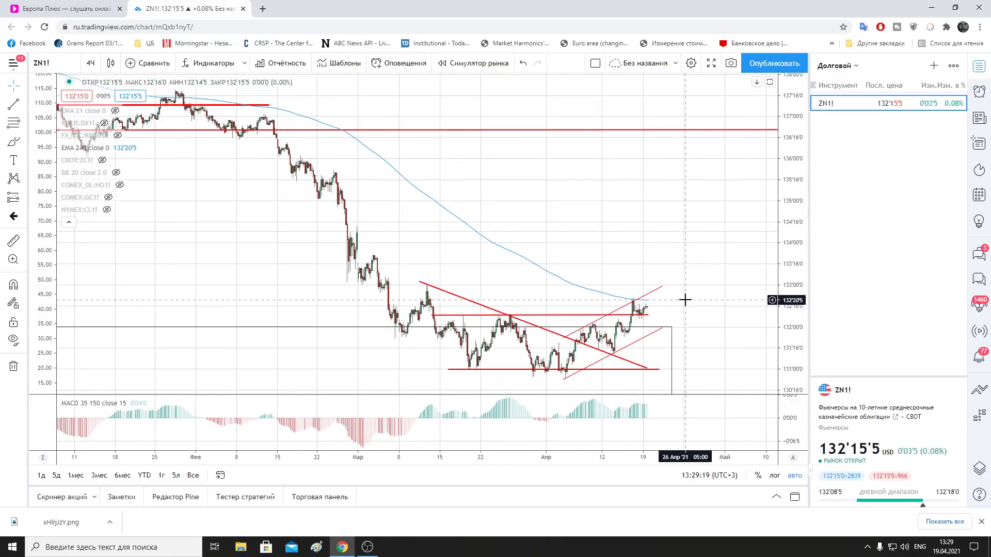
scroll(682, 305, "down", 2)
scroll(685, 310, "down", 2)
scroll(685, 310, "down", 2)
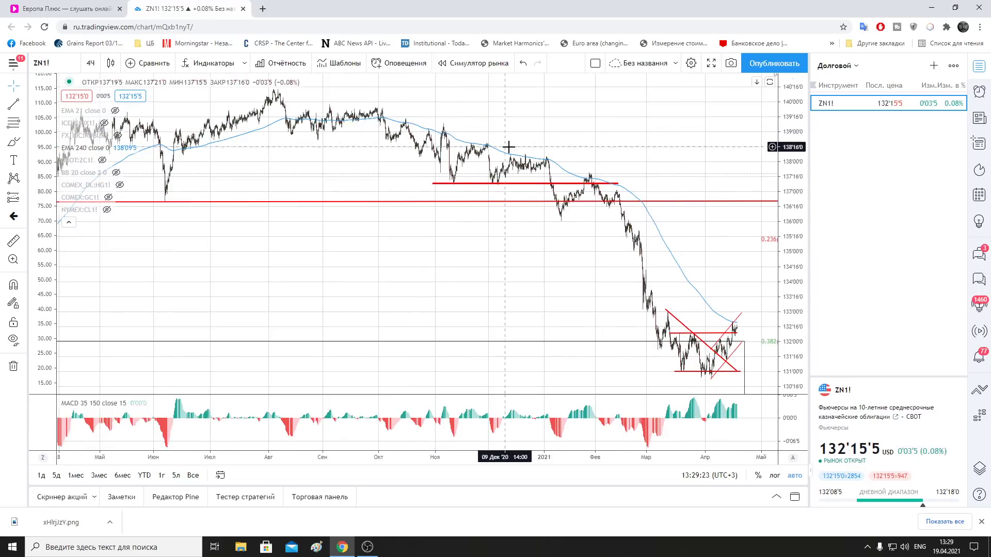
Turn the falling trend line into a horizontal level at the early-March high
left_click(733, 325)
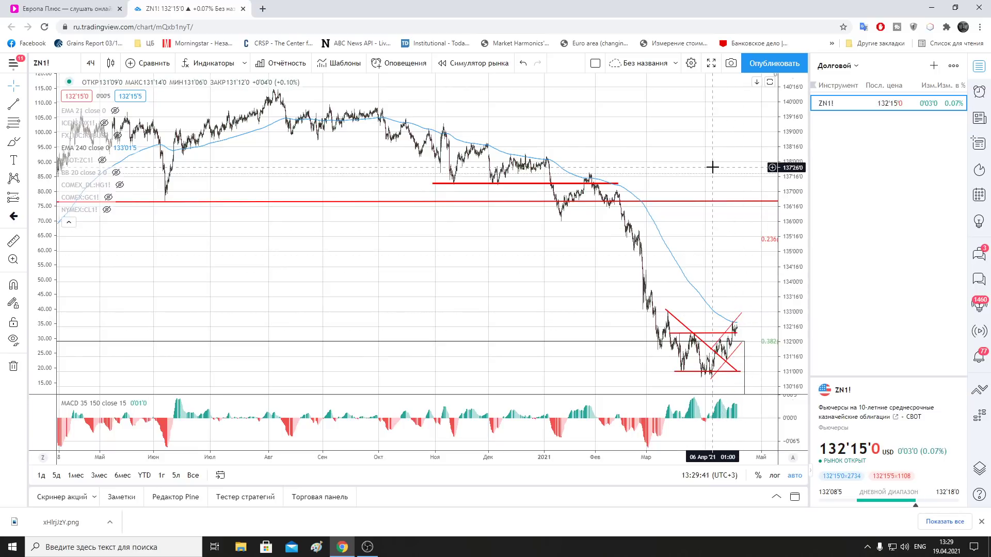
scroll(721, 162, "up", 1)
scroll(722, 170, "up", 1)
scroll(718, 258, "up", 1)
scroll(708, 346, "up", 1)
scroll(708, 346, "up", 1)
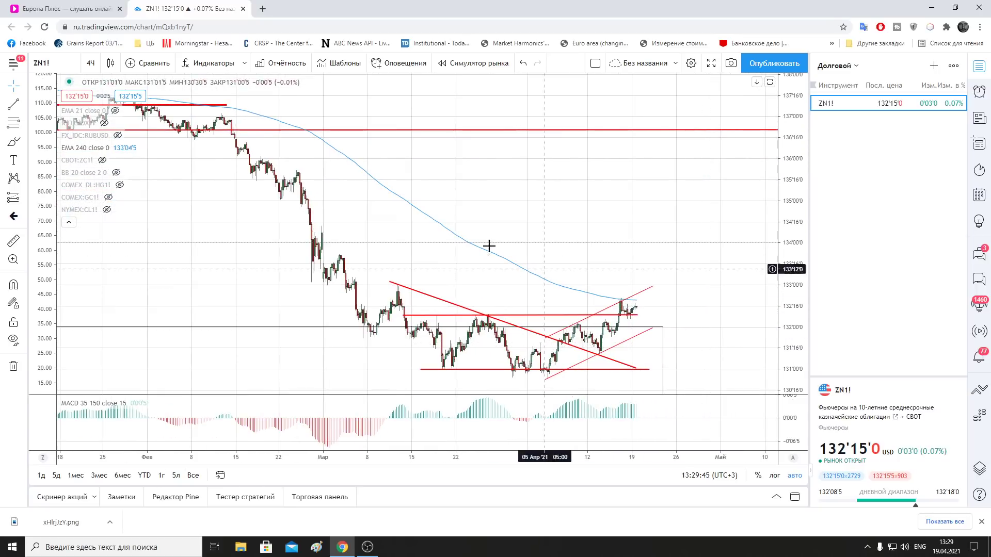
left_click_drag(634, 370, 664, 282)
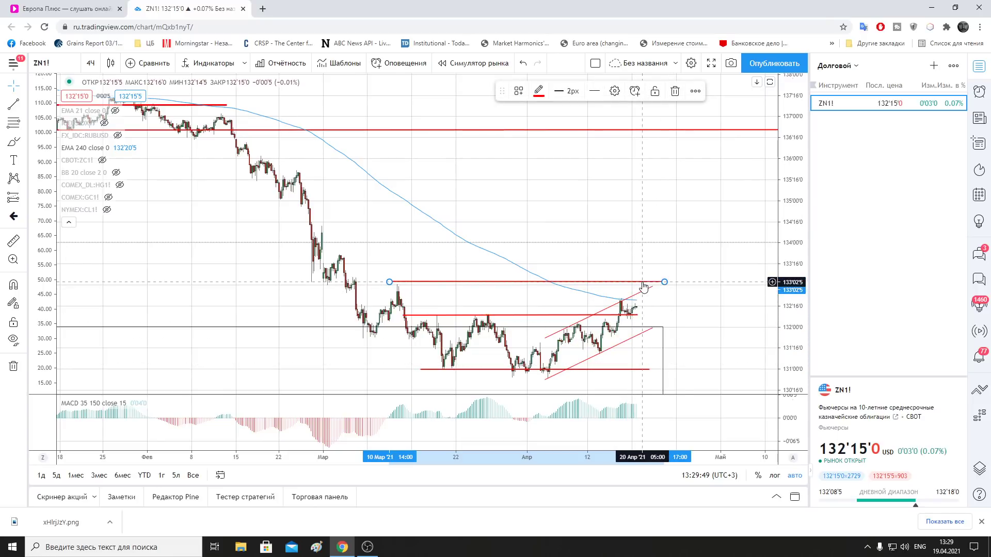
left_click_drag(643, 282, 643, 284)
left_click(644, 303)
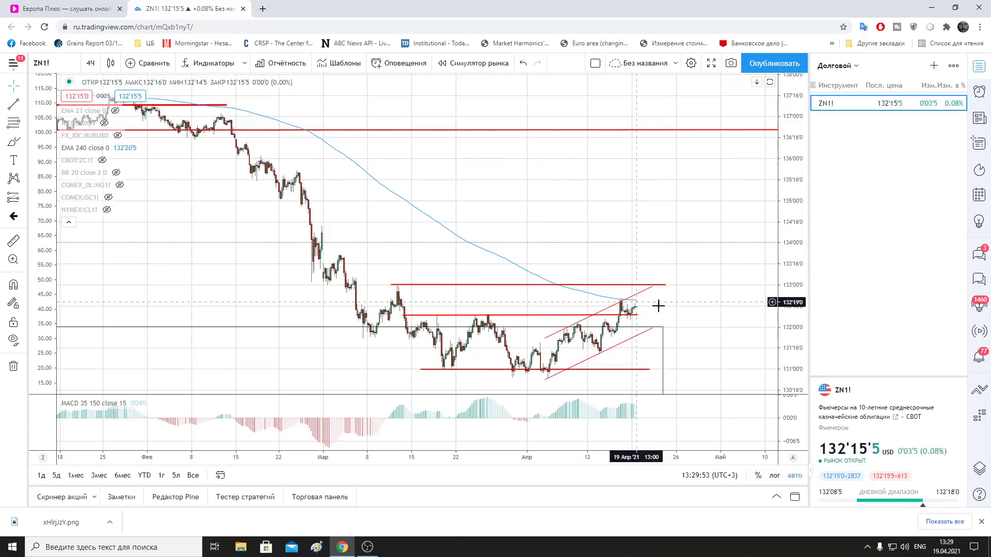
left_click(735, 302)
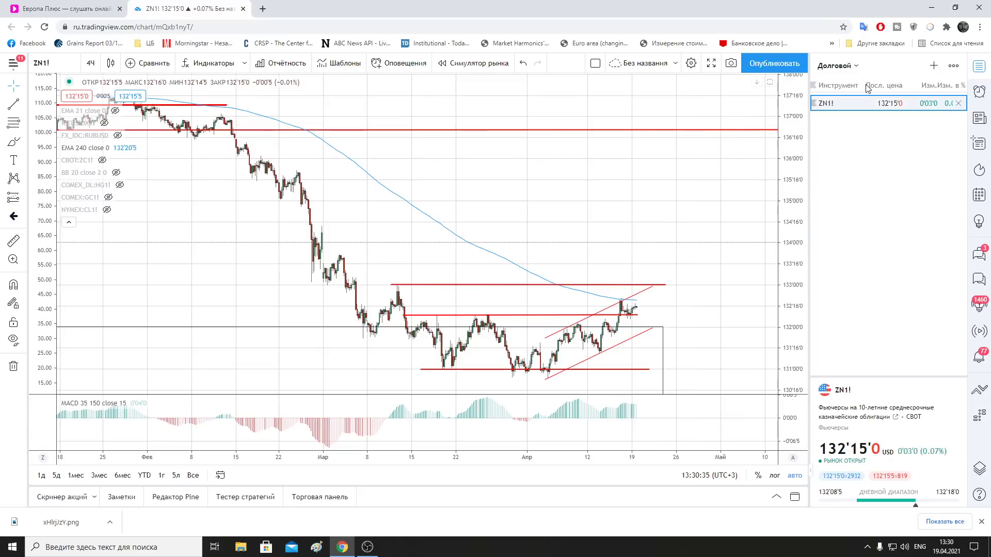
Switch to the russia watchlist and open the SI1! USD/RUB futures chart
left_click(849, 69)
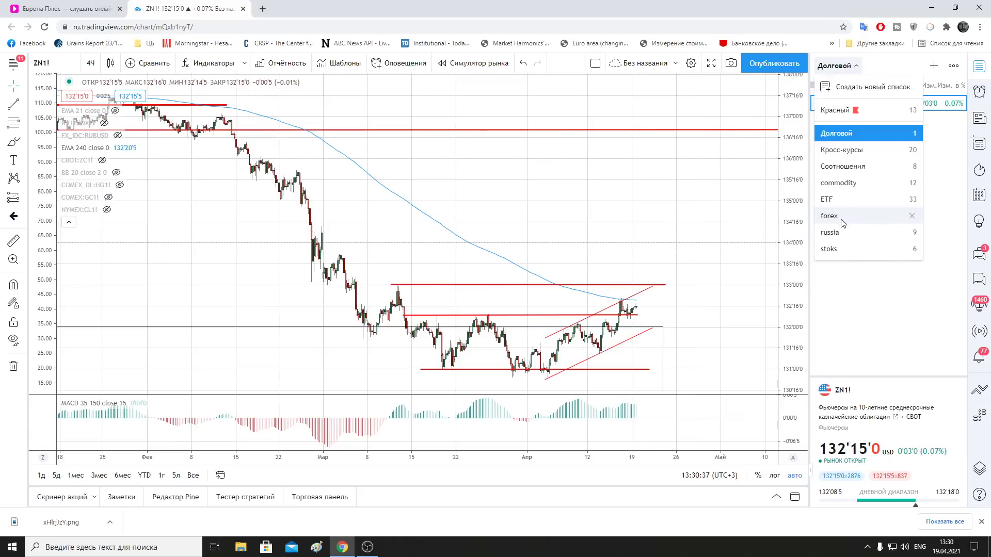
left_click(871, 229)
left_click(852, 134)
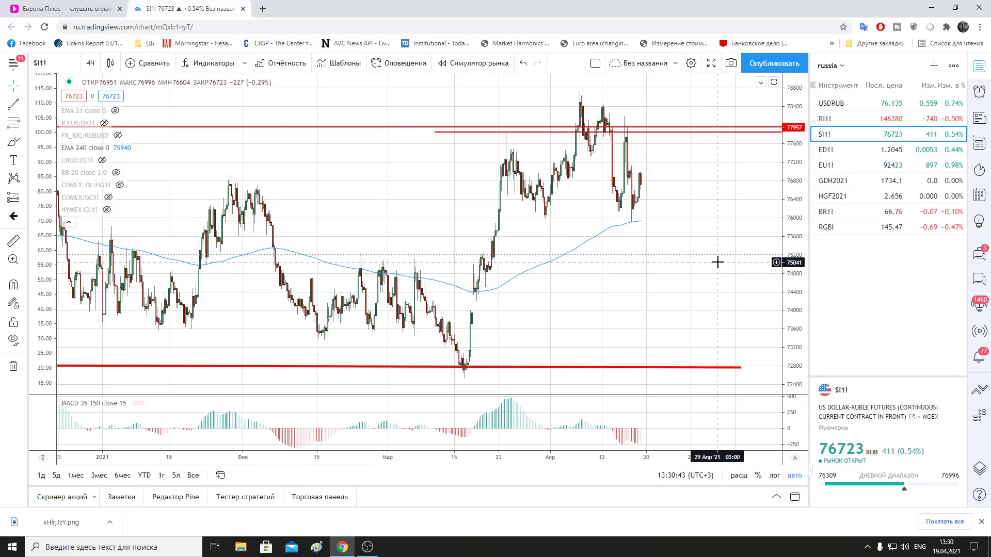
Draw a descending parallel channel from the April 7 high, through late April, sized to the recent low
left_click(23, 105)
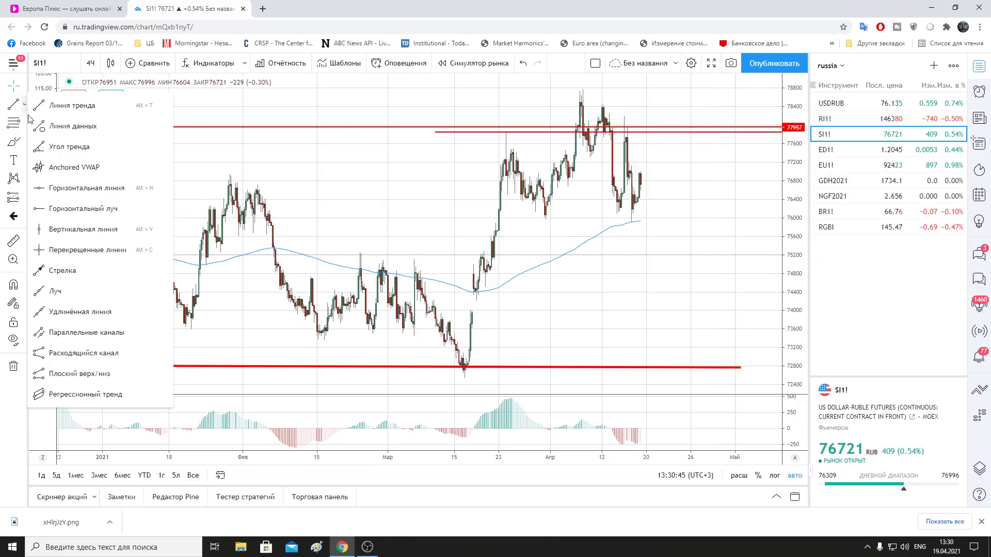
left_click(67, 333)
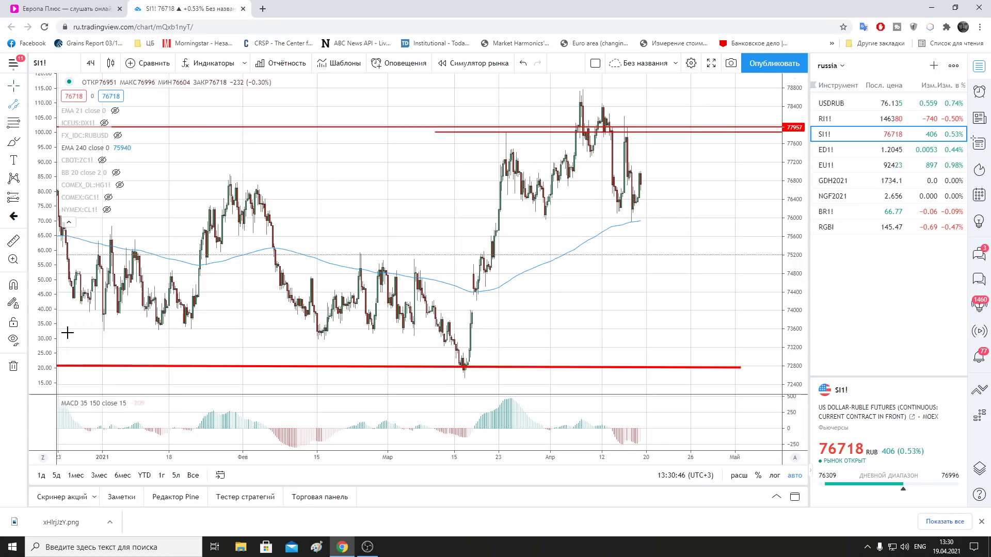
left_click(585, 93)
left_click(679, 165)
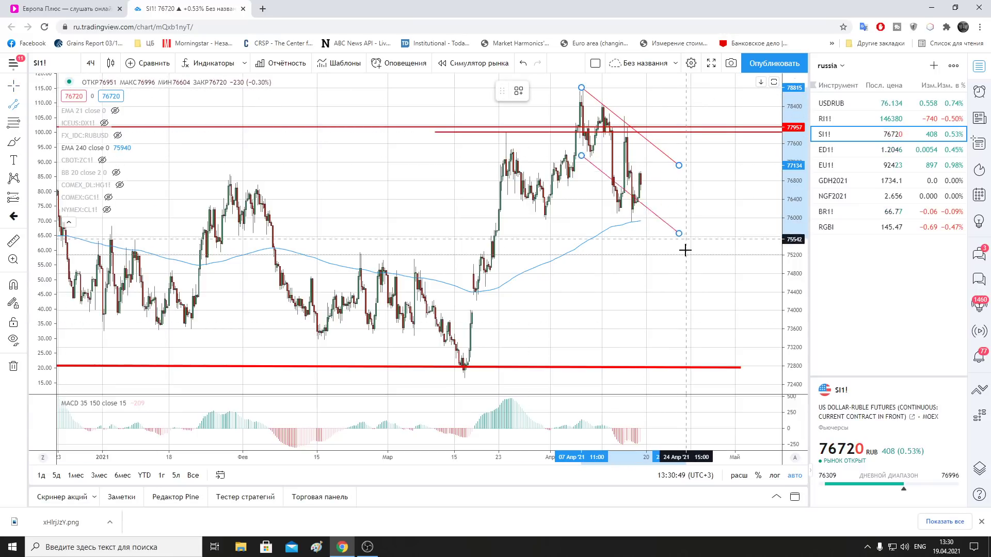
left_click(687, 270)
left_click(666, 227)
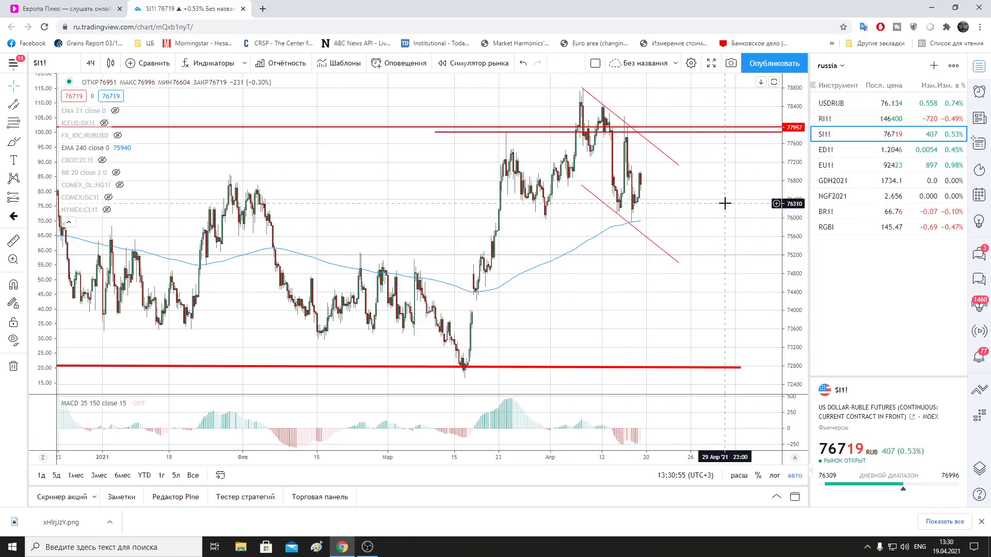
Pan back to autumn 2020 history and show the hidden BB 20 indicator
scroll(725, 203, "down", 2)
scroll(719, 316, "down", 2)
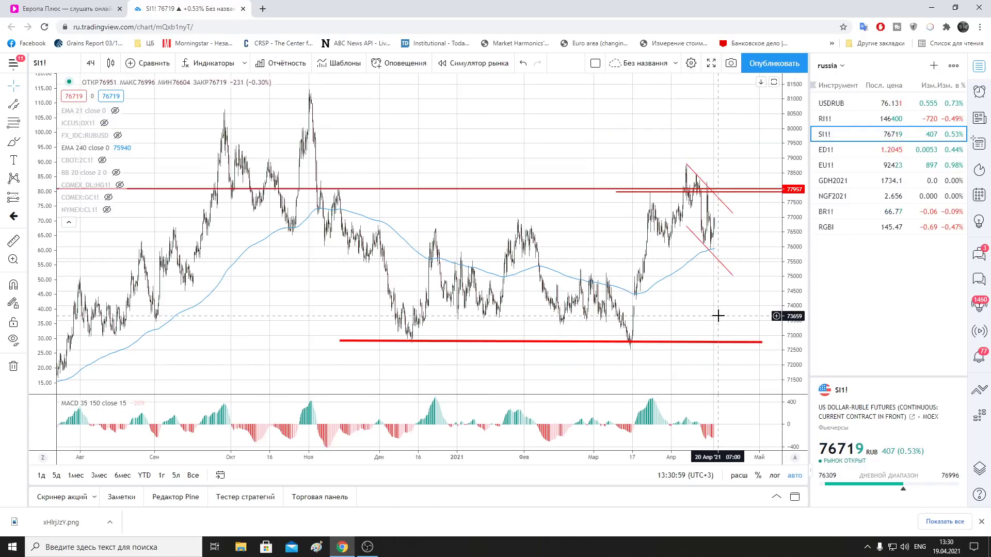
scroll(718, 316, "up", 1)
scroll(718, 316, "up", 2)
scroll(718, 316, "up", 1)
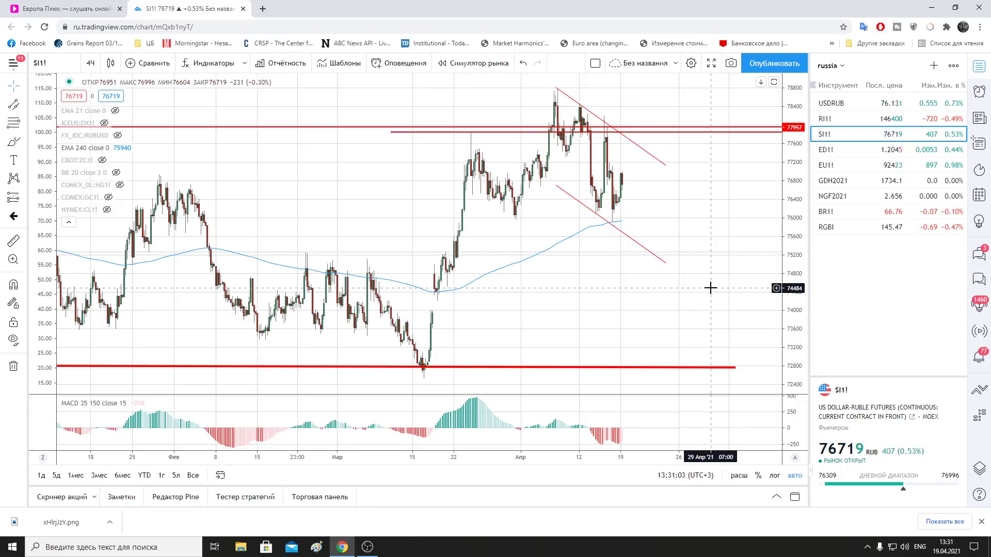
scroll(702, 289, "down", 2)
scroll(694, 294, "down", 2)
left_click_drag(704, 295, 567, 278)
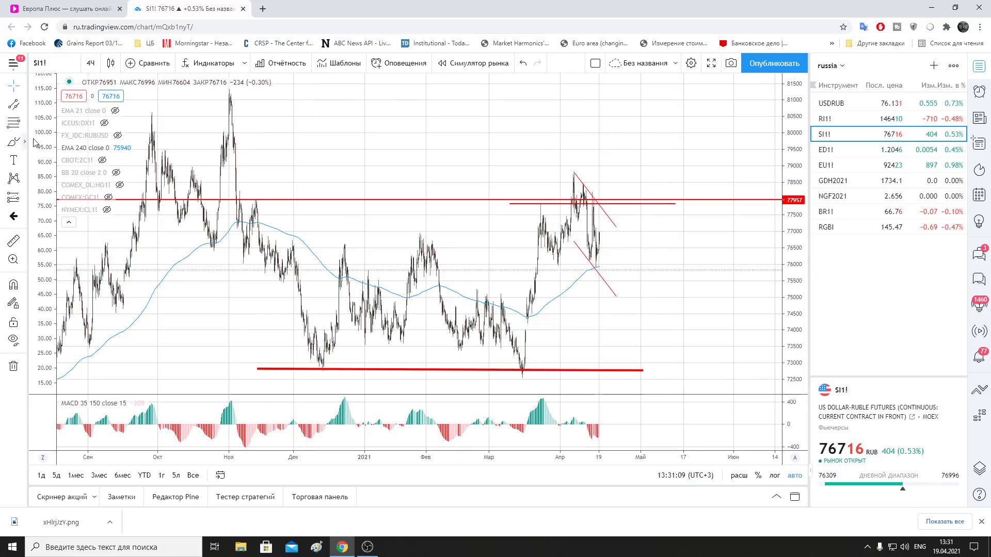
mouse_move(89, 173)
left_click(114, 173)
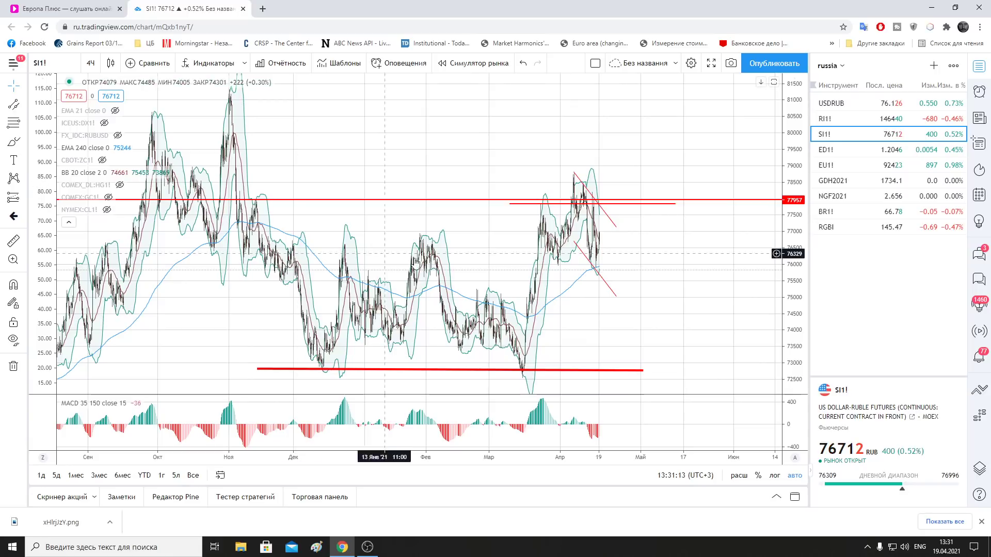
Focus the SI1! chart on January through May and switch to daily candles
scroll(444, 257, "up", 3)
left_click_drag(444, 256, 633, 274)
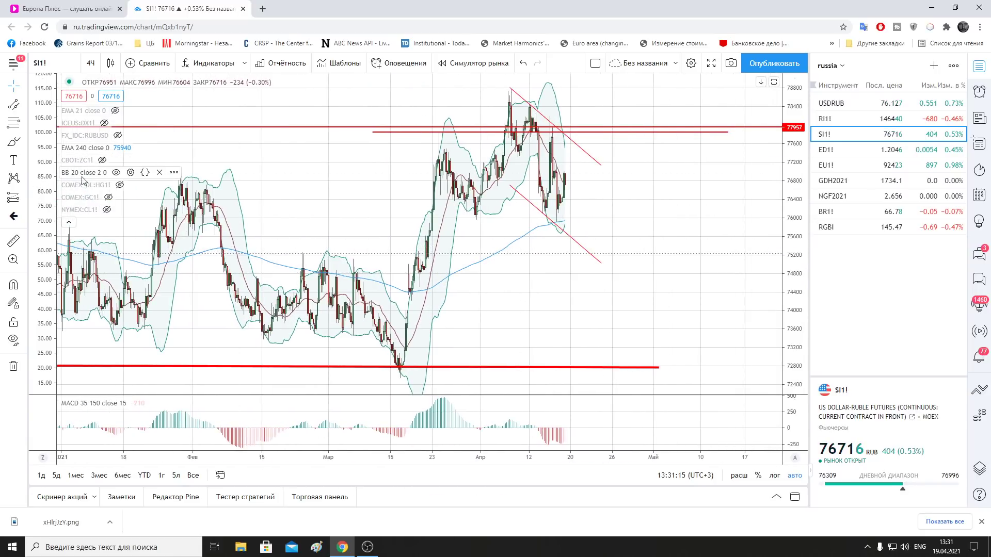
left_click(90, 63)
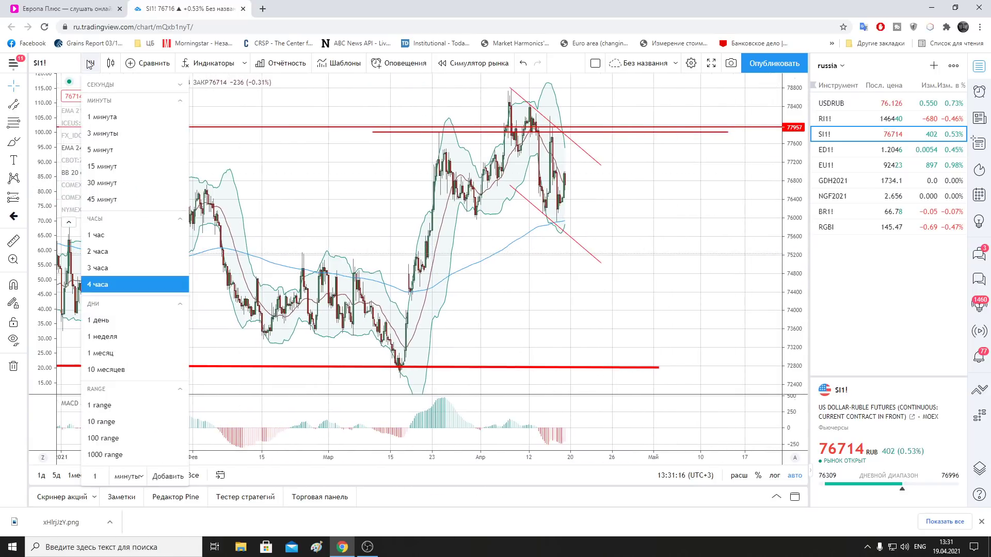
left_click(100, 320)
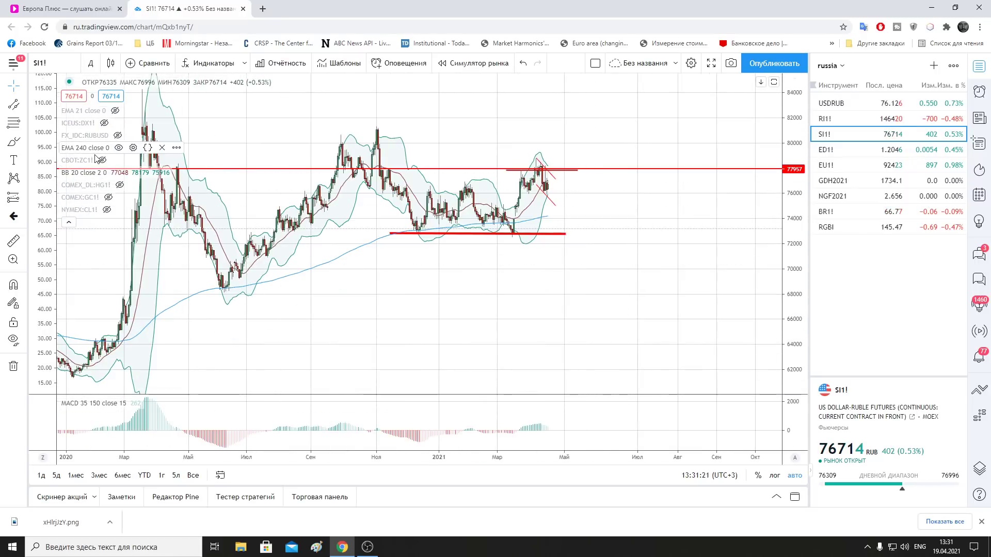
Switch to weekly candles and zoom around the longer-term history
left_click(90, 63)
left_click(108, 336)
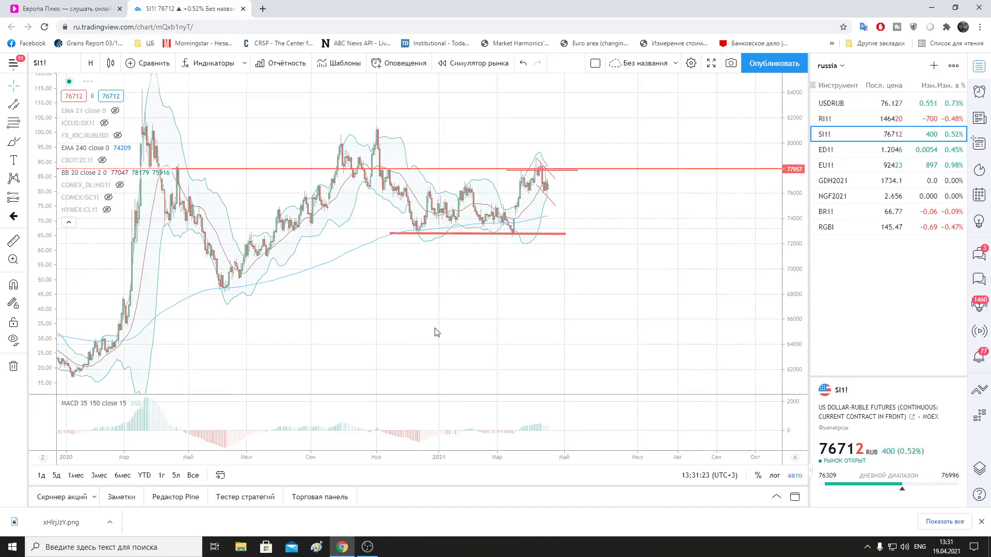
scroll(684, 315, "up", 2)
scroll(456, 288, "up", 2)
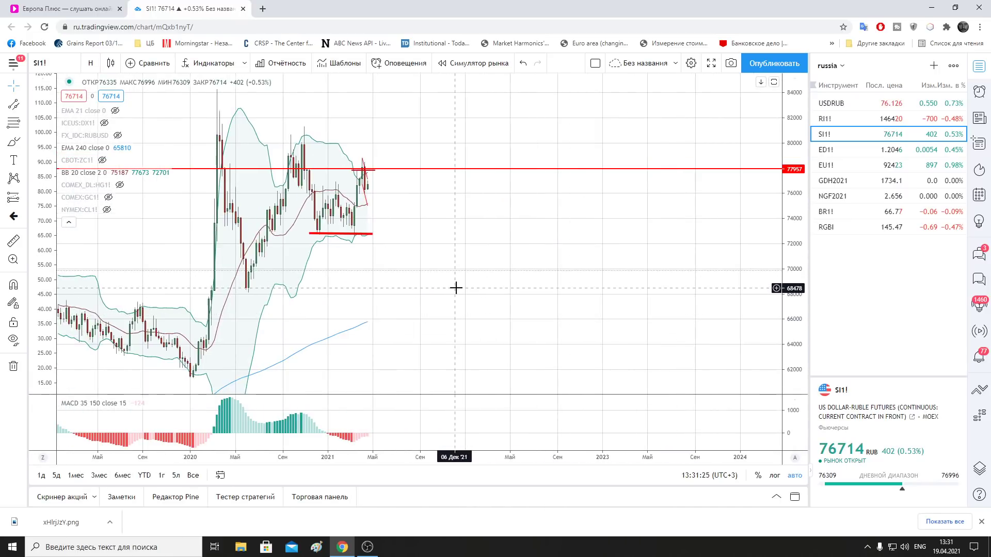
scroll(690, 288, "up", 2)
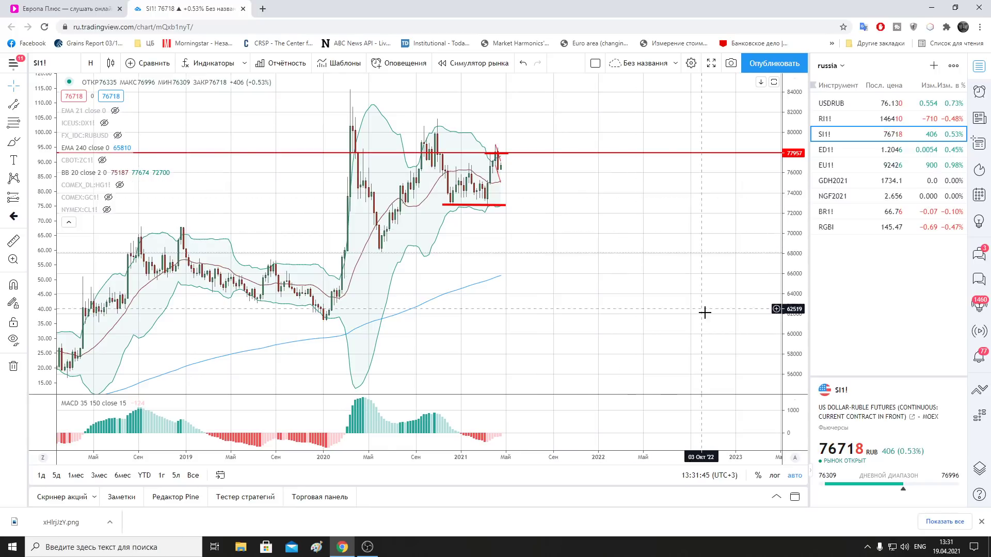
scroll(707, 320, "down", 5)
scroll(709, 325, "up", 2)
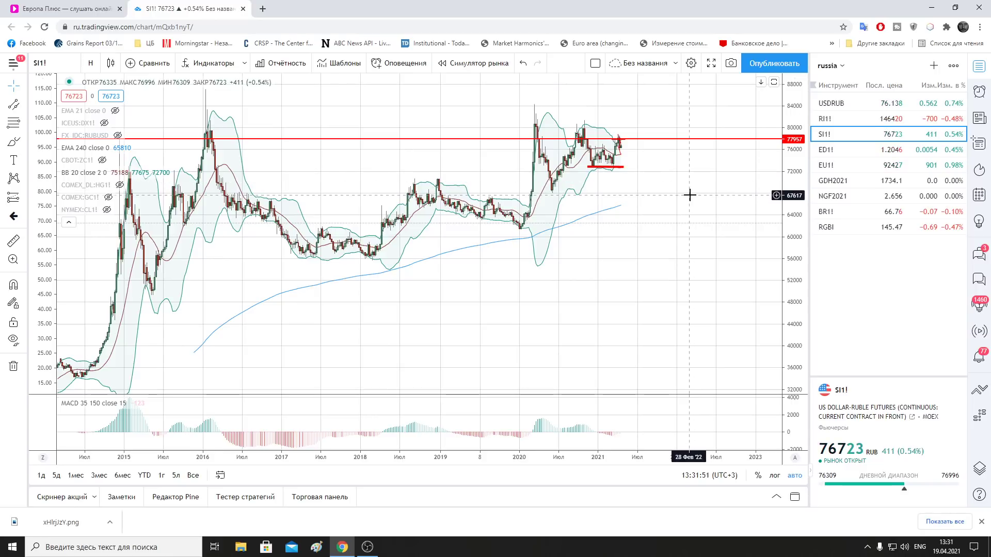
scroll(690, 195, "up", 2)
scroll(690, 195, "up", 1)
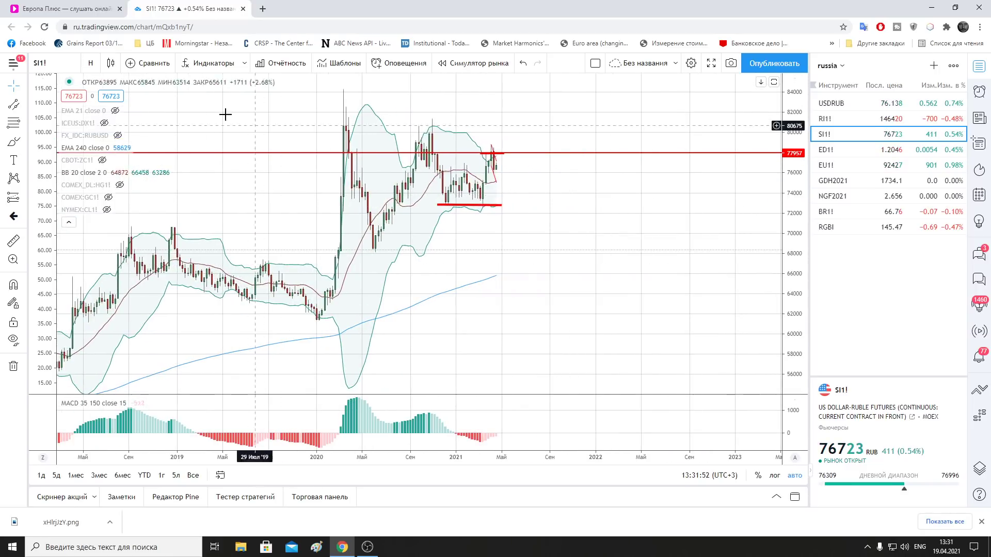
Return to 4-hour candles, hide the Bollinger Bands, and switch to RI1! futures
left_click(90, 63)
left_click(106, 284)
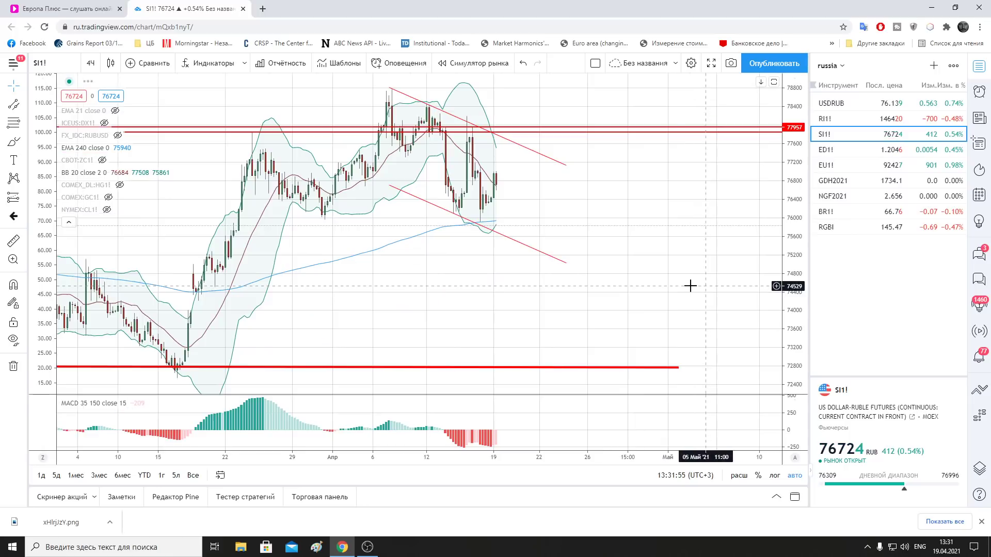
left_click(117, 174)
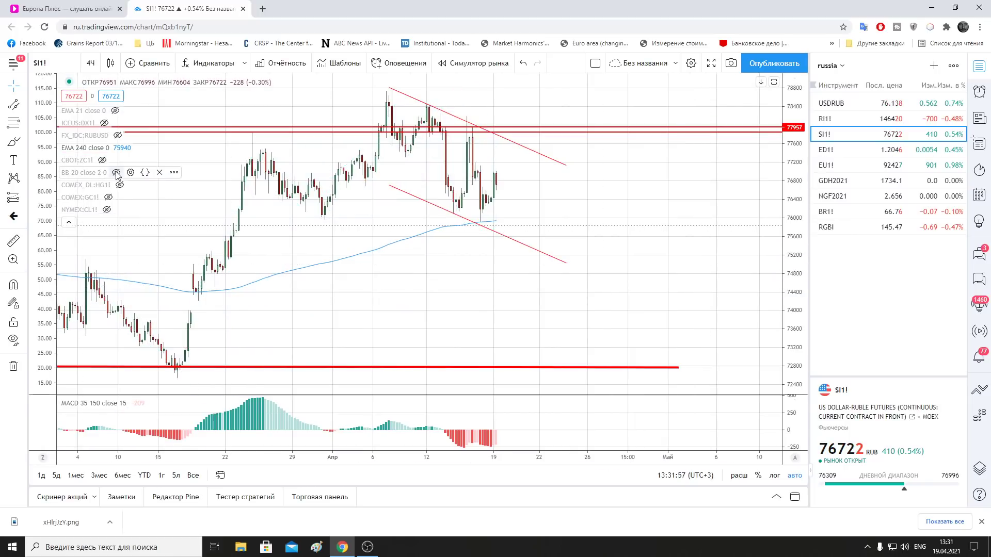
scroll(704, 283, "down", 1)
scroll(717, 286, "down", 1)
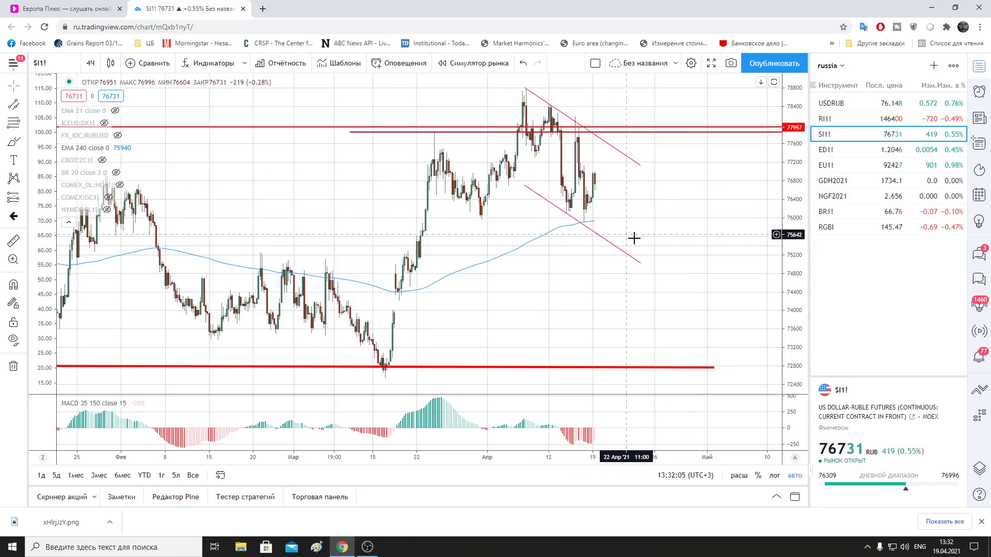
mouse_move(852, 196)
left_click(844, 119)
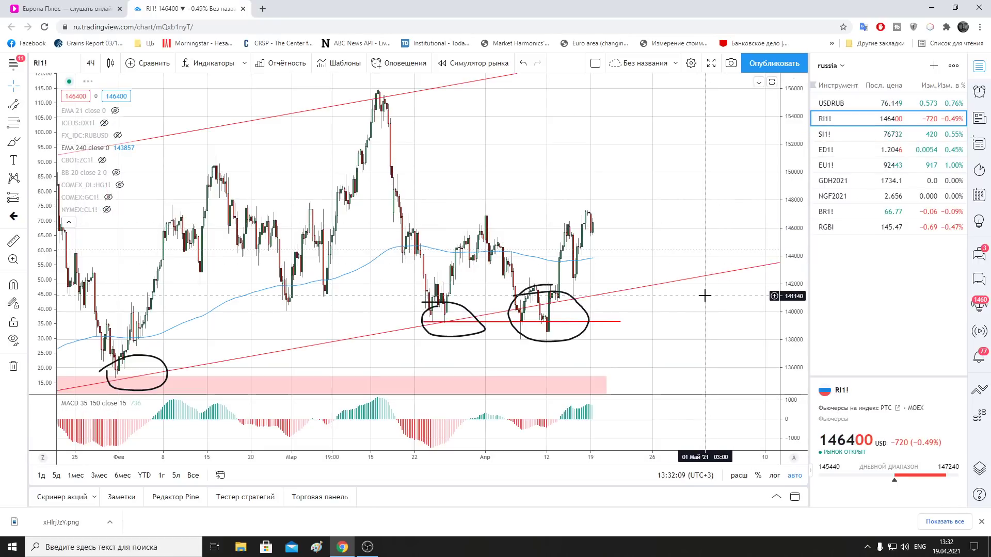
Zoom the RI1! 4-hour chart and shift it left to leave space right of the latest bars
scroll(705, 296, "down", 3)
scroll(703, 290, "down", 3)
scroll(619, 304, "down", 2)
scroll(571, 316, "down", 2)
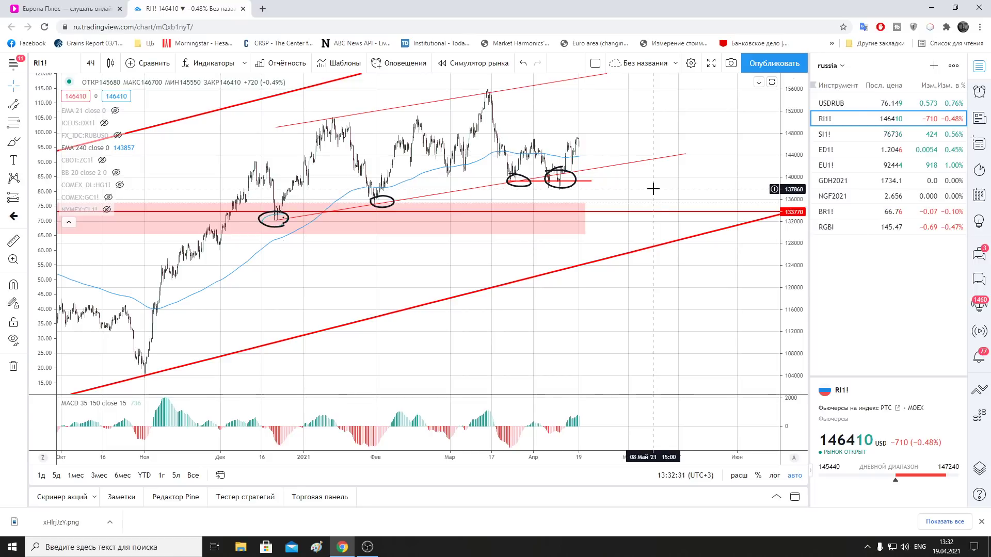
scroll(653, 189, "up", 2)
scroll(652, 188, "up", 2)
scroll(641, 198, "up", 2)
scroll(632, 201, "up", 1)
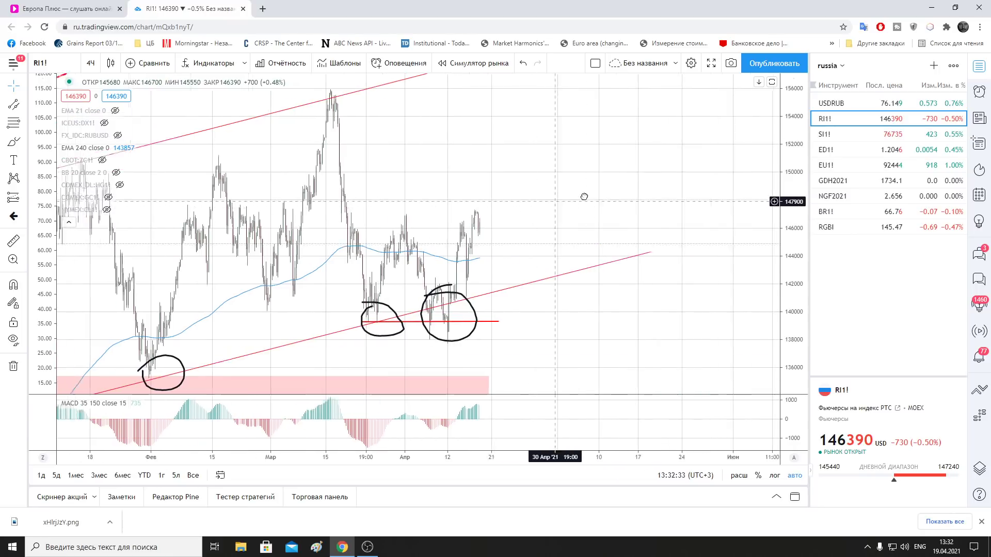
scroll(708, 194, "down", 2)
scroll(710, 196, "down", 2)
left_click_drag(706, 222, 583, 232)
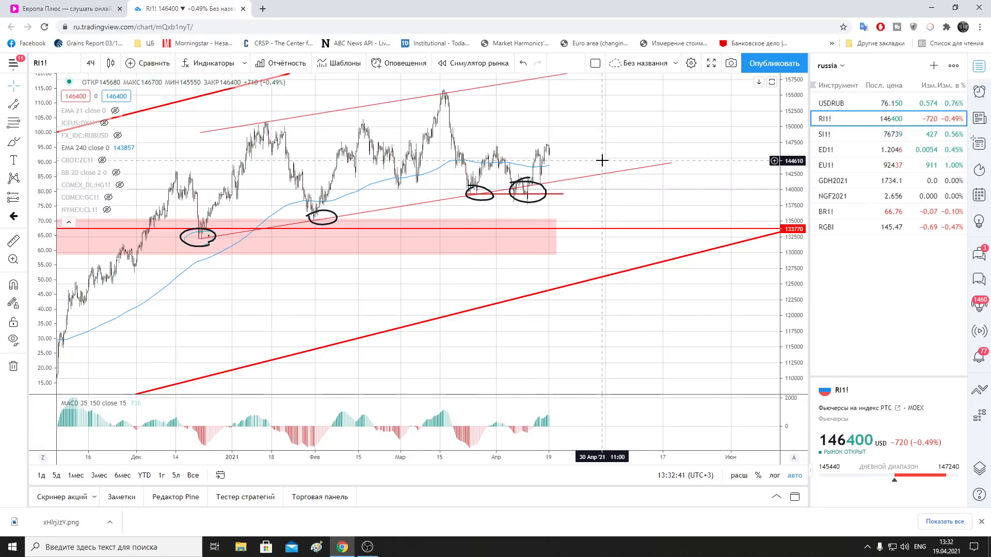
Draw a steep rising parallel channel from the recent low over the latest bars
left_click(13, 105)
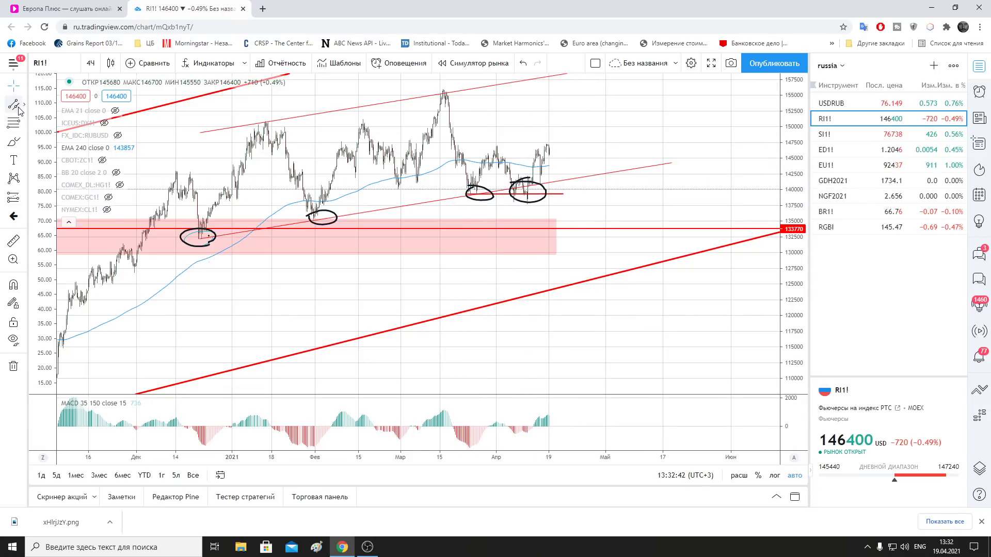
left_click(527, 205)
left_click(563, 149)
left_click(562, 109)
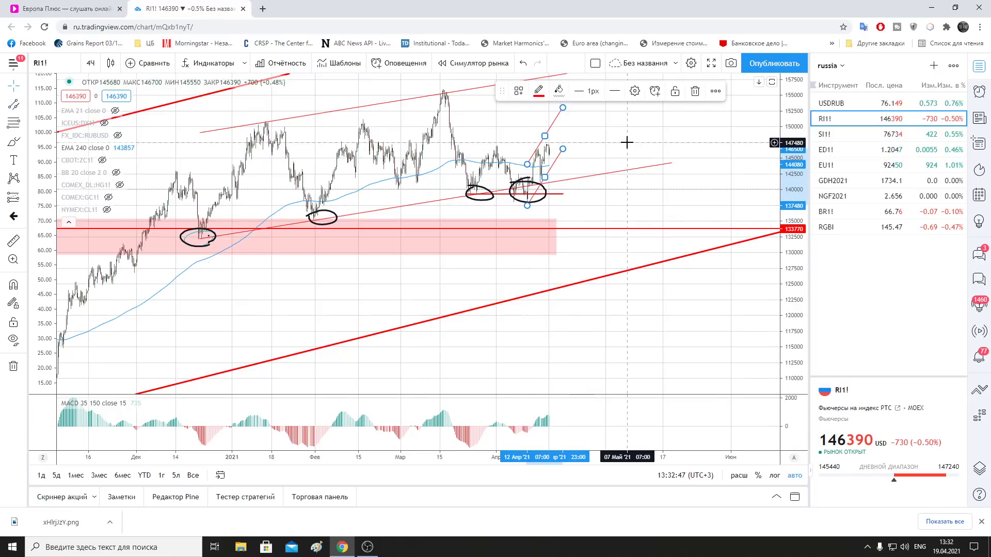
left_click(628, 142)
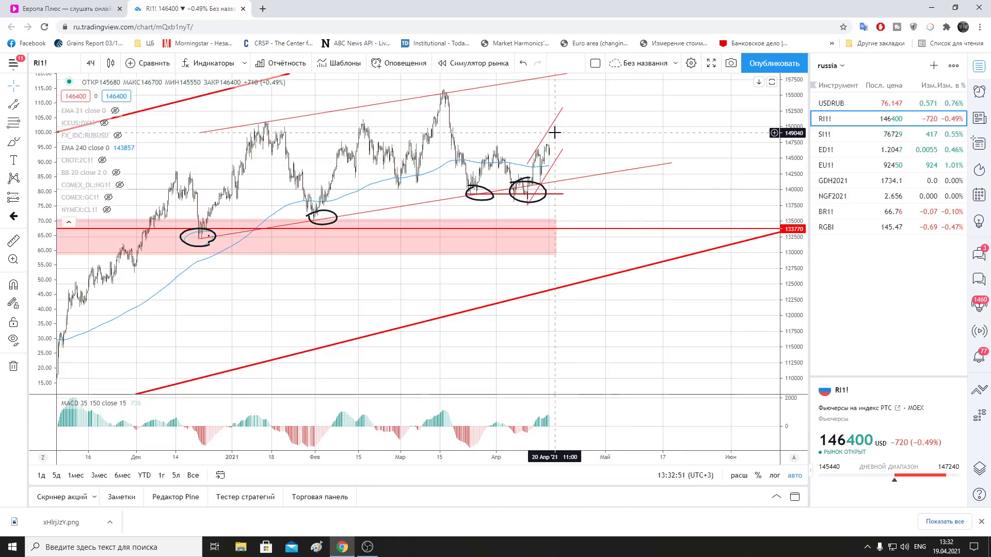
Draw a descending parallel channel from mid-March to late April
left_click(14, 104)
left_click(453, 191)
left_click(567, 212)
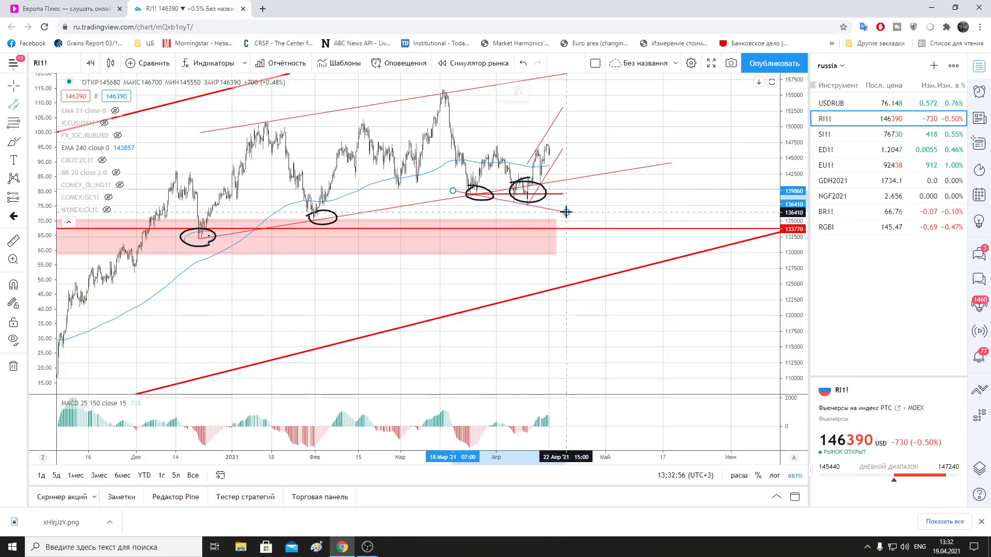
left_click(577, 161)
left_click(602, 161)
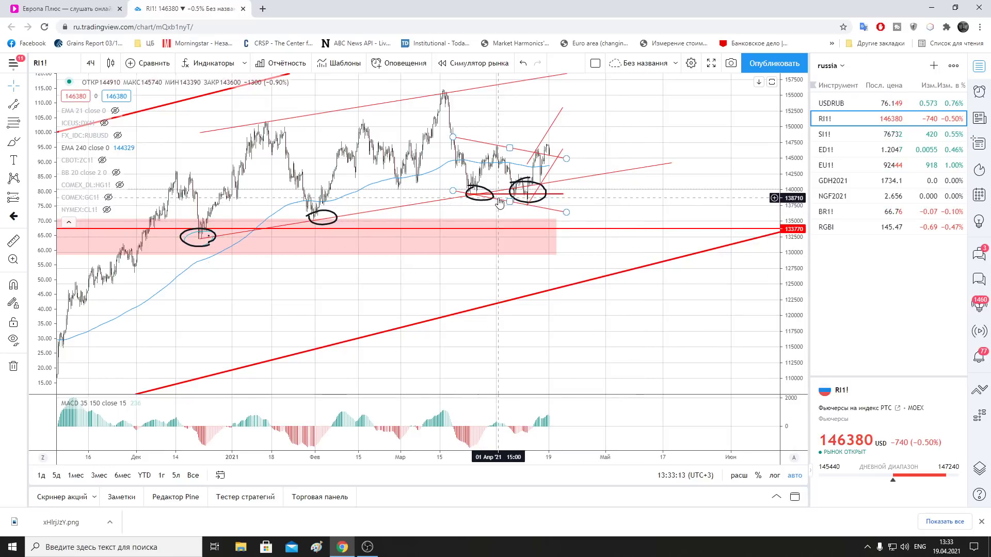
Draw a red horizontal line along the late-March lows and check the price channel
left_click_drag(466, 194, 674, 196)
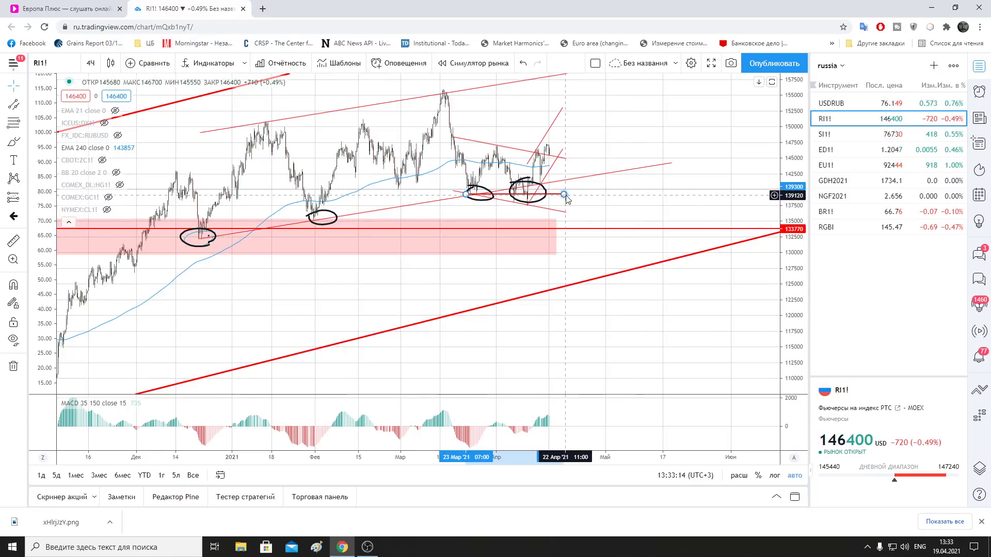
left_click(674, 196)
left_click(730, 177)
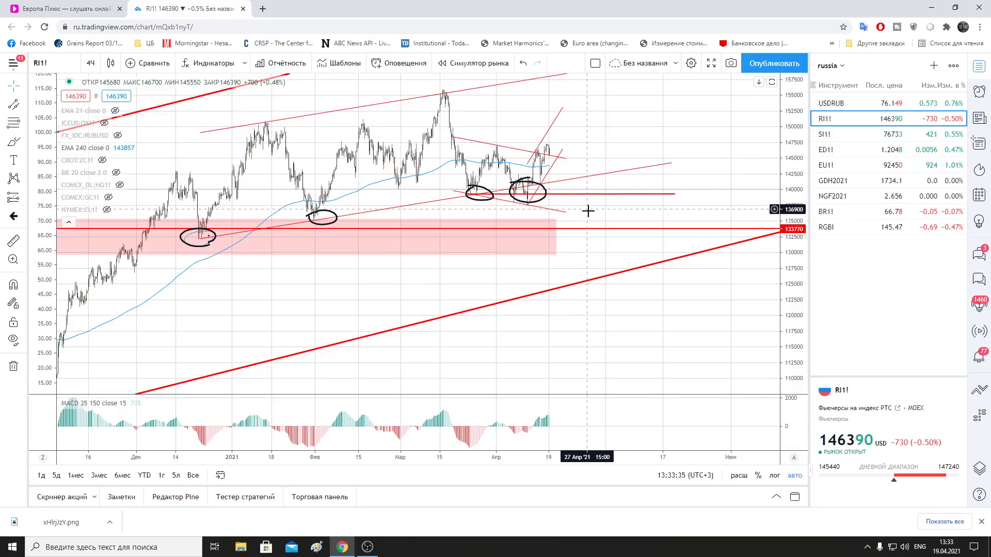
left_click(658, 162)
left_click(675, 134)
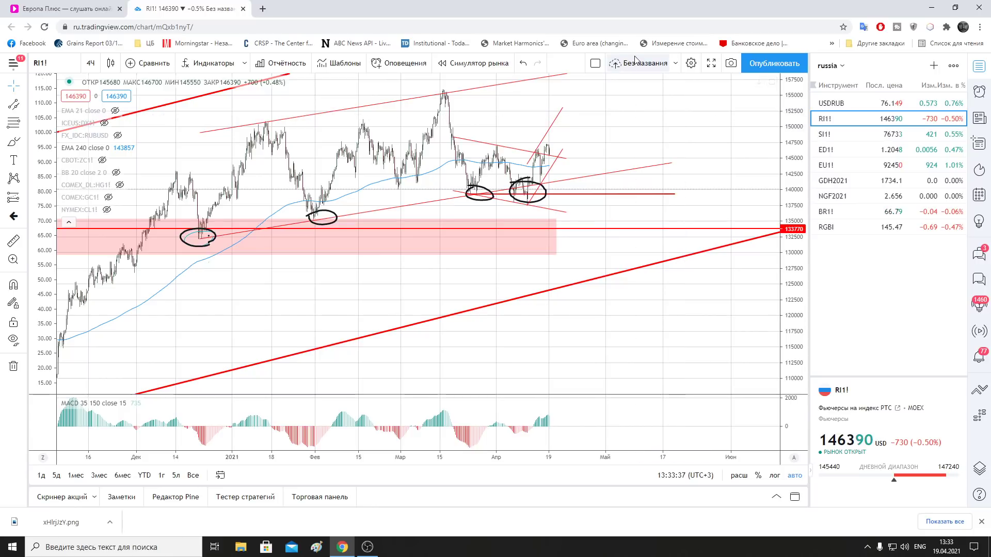